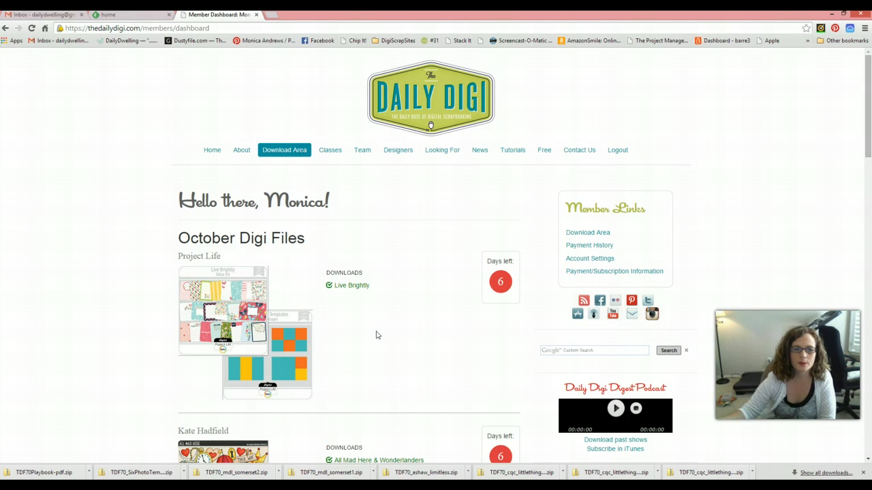
Step: Look through the whole October Digi Files download list, from Project Life down to the bonus template and Playbooks
{"action": "scroll", "coordinate": [416, 335], "scroll_direction": "down", "scroll_amount": 3}
{"action": "scroll", "coordinate": [427, 338], "scroll_direction": "down", "scroll_amount": 9}
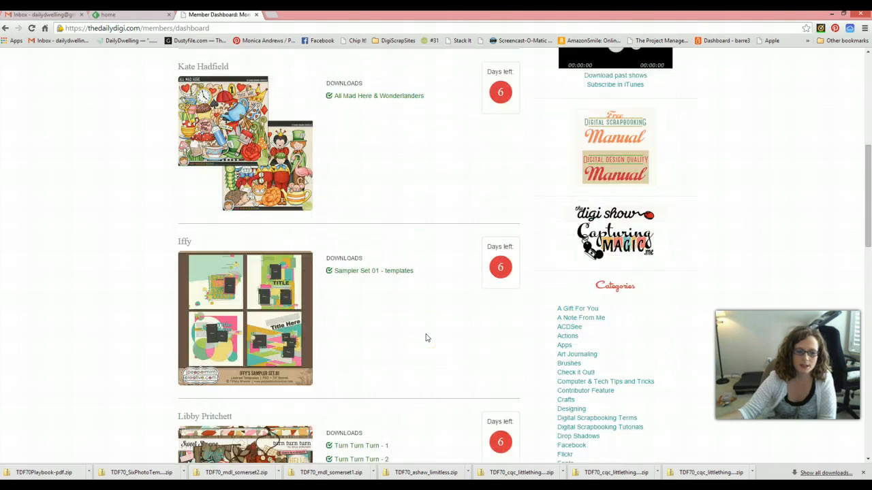
{"action": "scroll", "coordinate": [427, 338], "scroll_direction": "down", "scroll_amount": 4}
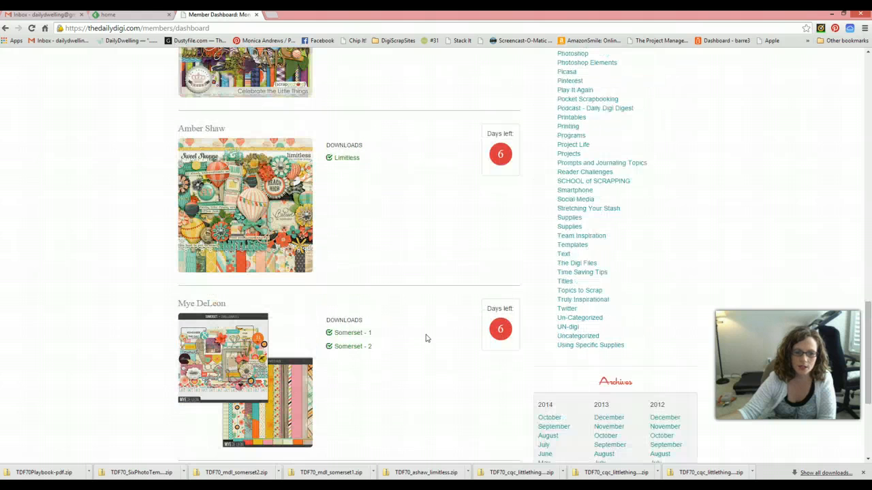
{"action": "left_click", "coordinate": [443, 353]}
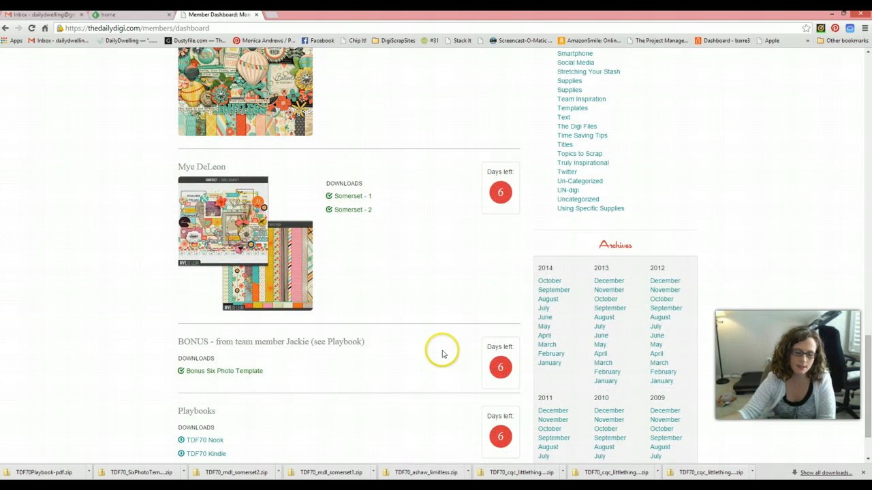
{"action": "left_click", "coordinate": [441, 351]}
{"action": "scroll", "coordinate": [439, 350], "scroll_direction": "up", "scroll_amount": 2}
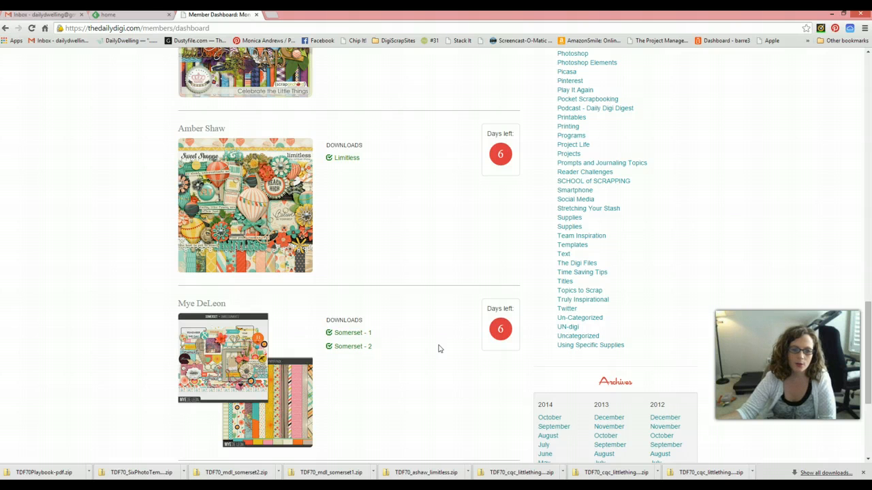
{"action": "scroll", "coordinate": [439, 348], "scroll_direction": "up", "scroll_amount": 20}
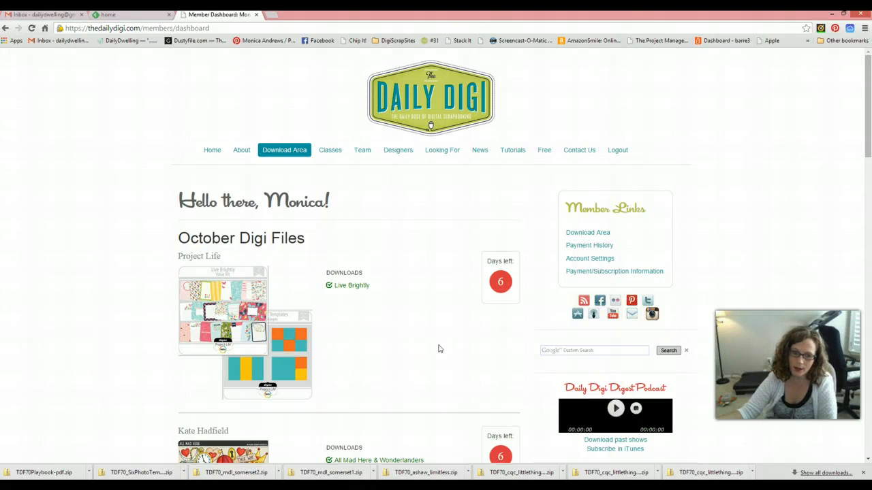
Step: Review the October downloads one designer at a time, from Project Life through the All Mad Here, Sampler Set 01 and Turn Turn Turn sets
{"action": "scroll", "coordinate": [439, 349], "scroll_direction": "down", "scroll_amount": 2}
{"action": "left_click", "coordinate": [447, 360]}
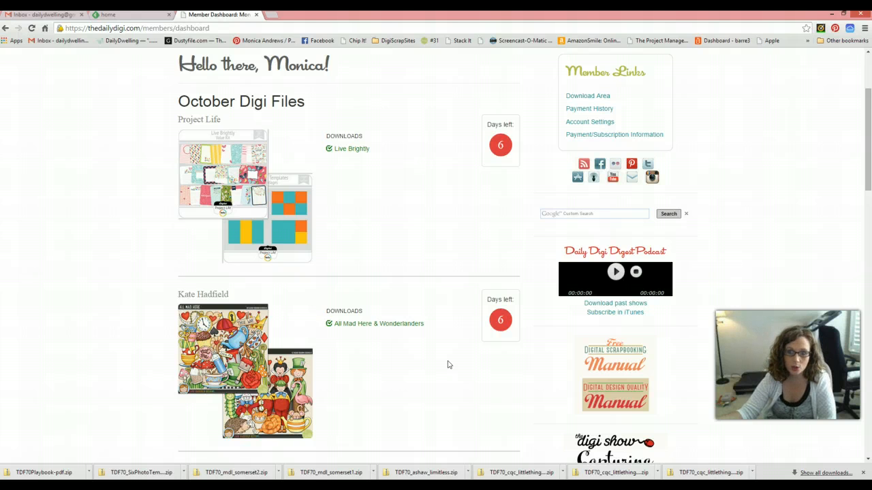
{"action": "scroll", "coordinate": [448, 365], "scroll_direction": "up", "scroll_amount": 1}
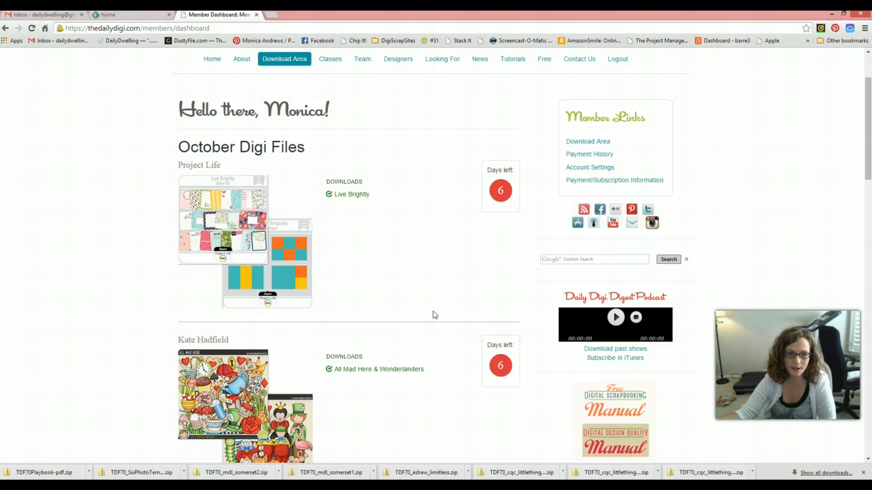
{"action": "scroll", "coordinate": [439, 312], "scroll_direction": "up", "scroll_amount": 2}
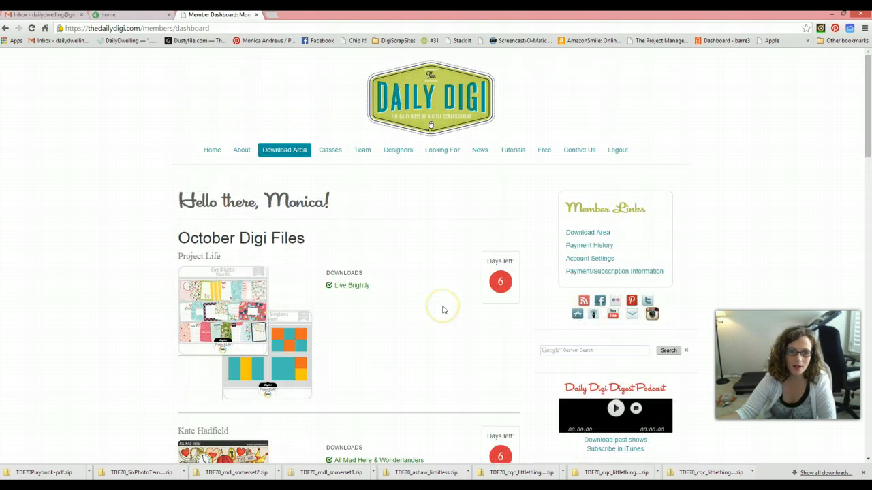
{"action": "left_click", "coordinate": [422, 209]}
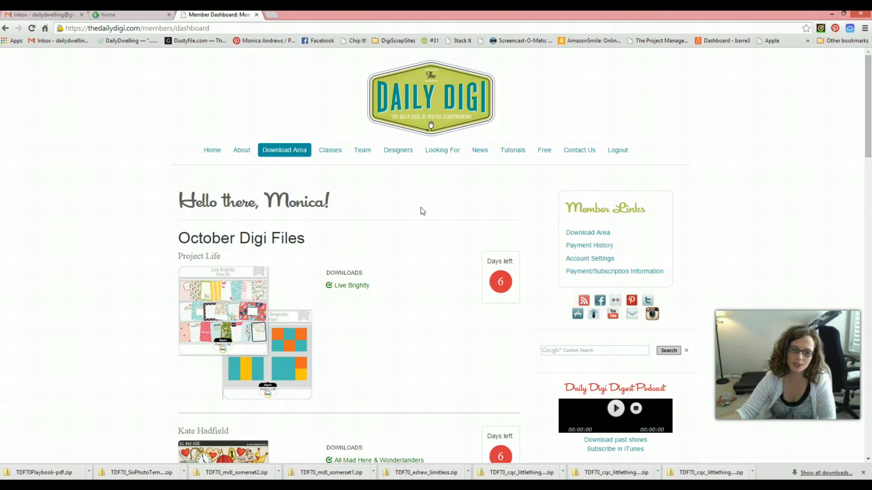
{"action": "scroll", "coordinate": [421, 211], "scroll_direction": "down", "scroll_amount": 1}
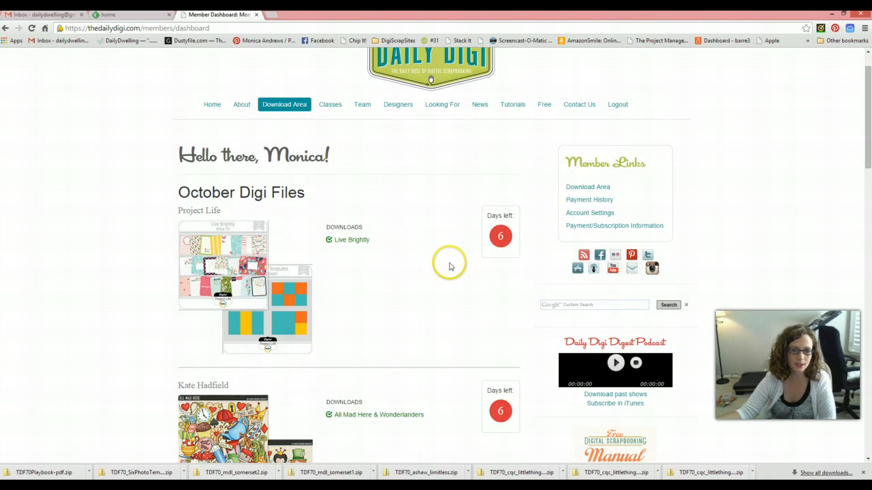
{"action": "scroll", "coordinate": [446, 239], "scroll_direction": "down", "scroll_amount": 1}
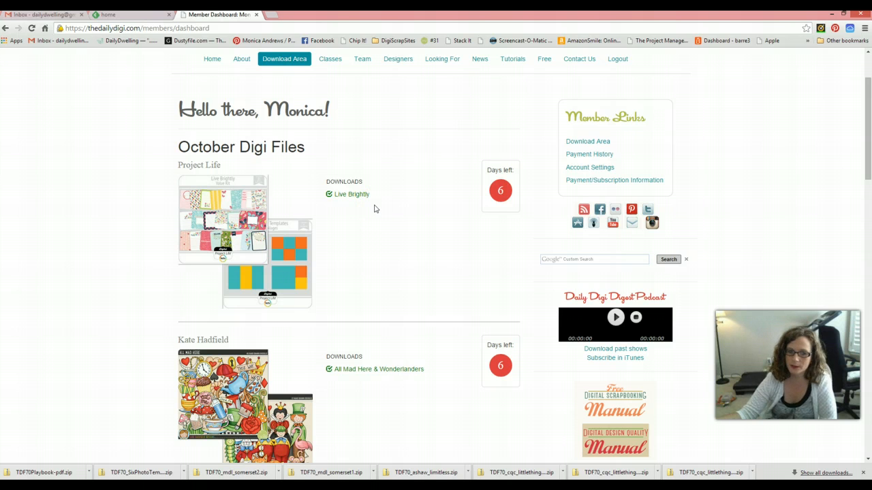
{"action": "left_click", "coordinate": [400, 204]}
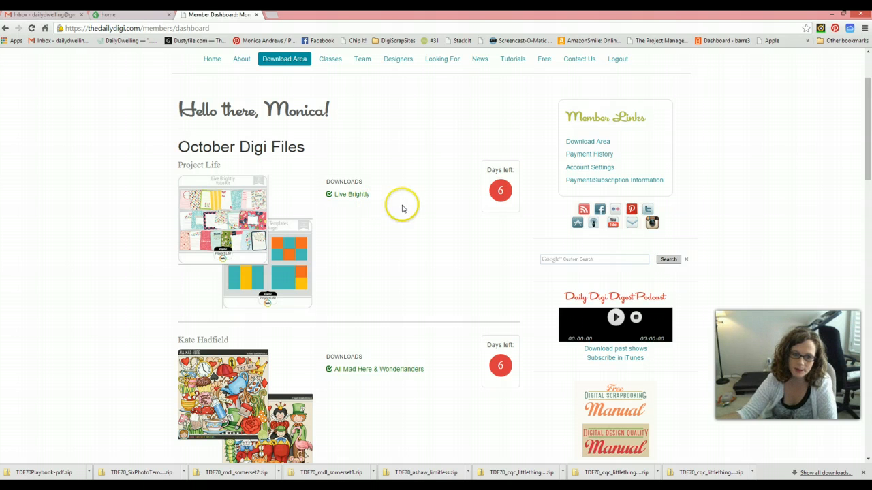
{"action": "scroll", "coordinate": [447, 245], "scroll_direction": "down", "scroll_amount": 3}
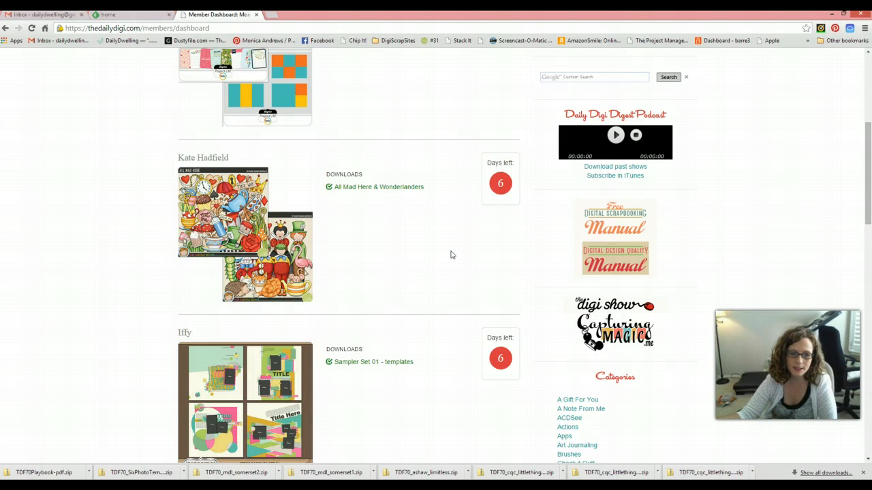
{"action": "left_click", "coordinate": [449, 254]}
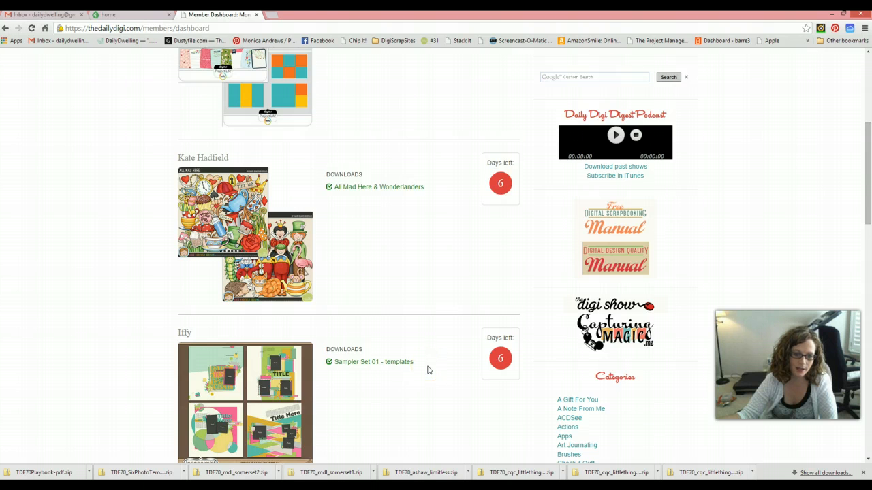
{"action": "scroll", "coordinate": [428, 370], "scroll_direction": "down", "scroll_amount": 4}
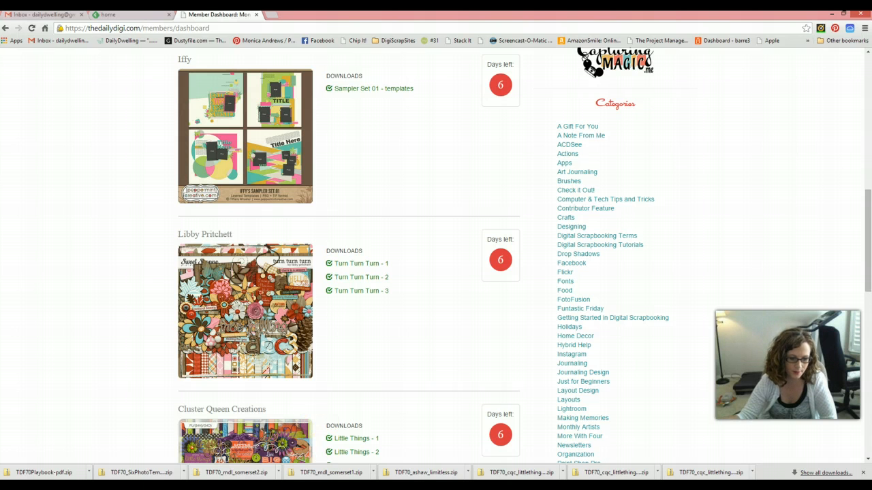
Step: Switch to ACDSee and display the contents of the main DigiScrap folder under the user profile
{"action": "left_click", "coordinate": [204, 486]}
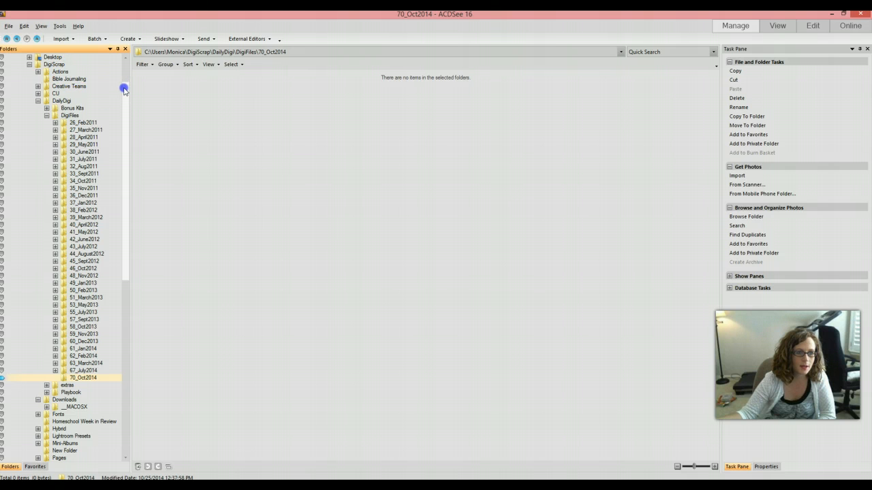
{"action": "left_click_drag", "start_coordinate": [124, 89], "coordinate": [127, 71]}
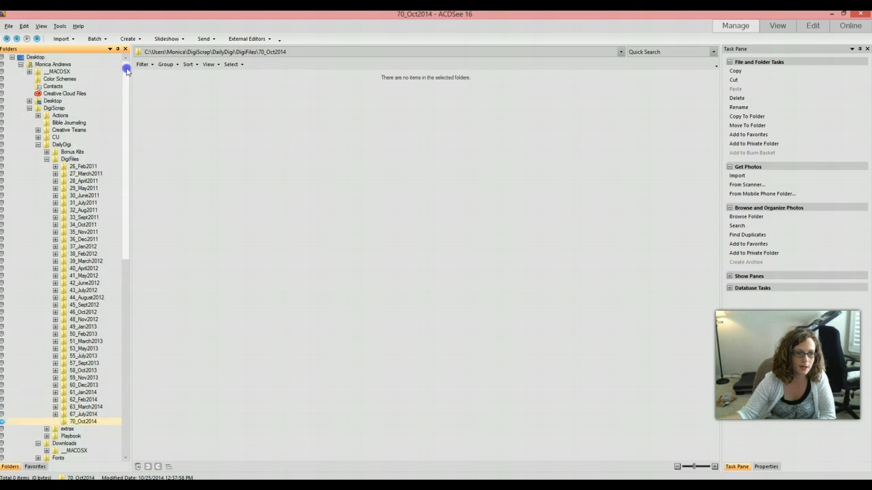
{"action": "left_click", "coordinate": [43, 68]}
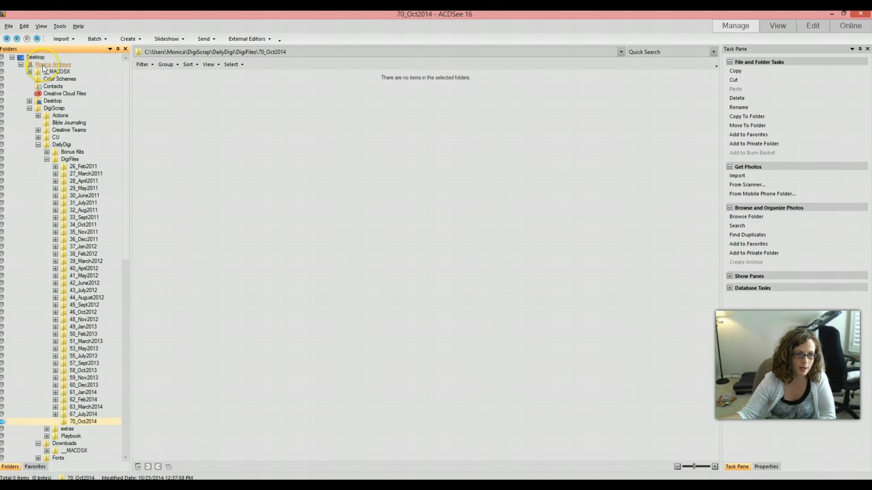
{"action": "left_click", "coordinate": [60, 146]}
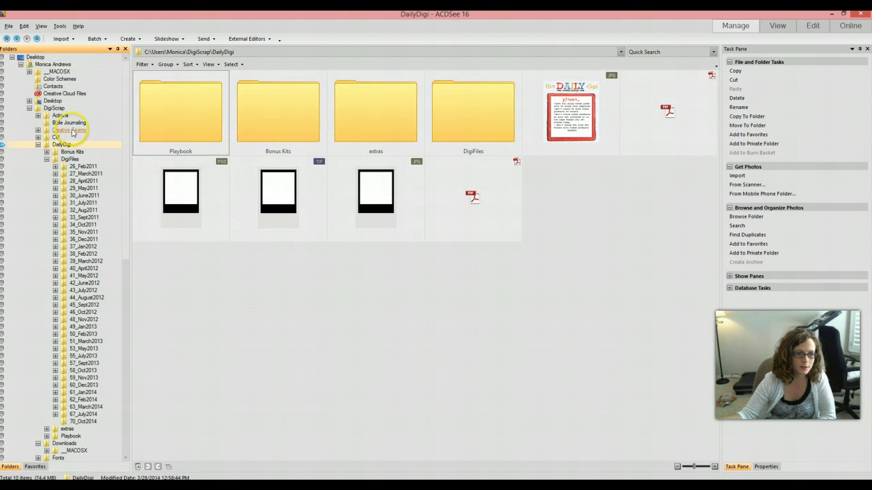
{"action": "left_click", "coordinate": [54, 109]}
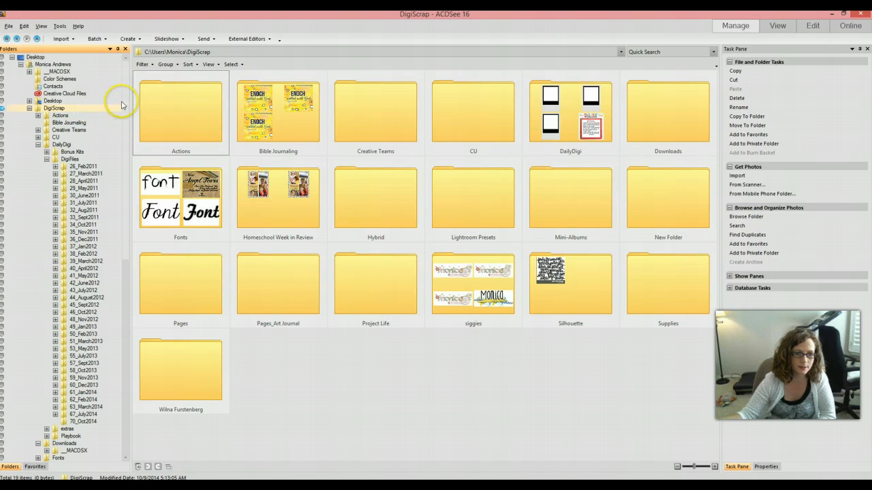
{"action": "left_click_drag", "start_coordinate": [124, 103], "coordinate": [125, 119]}
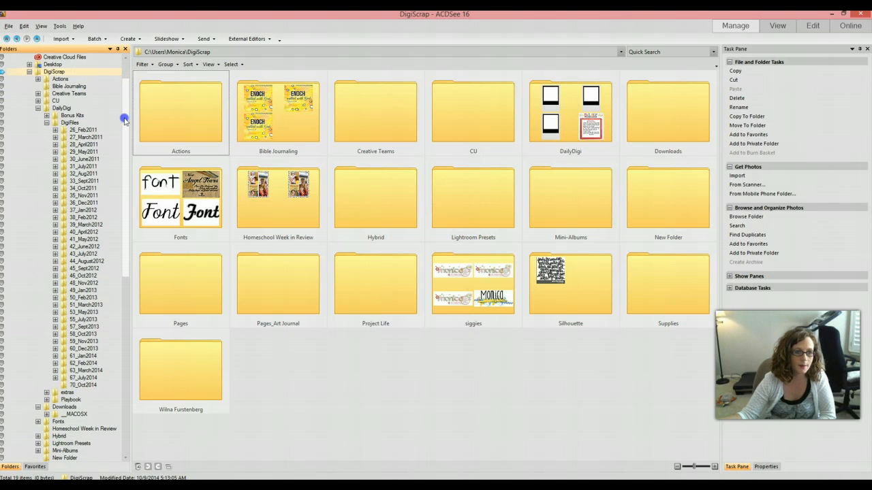
{"action": "left_click_drag", "start_coordinate": [124, 120], "coordinate": [125, 122]}
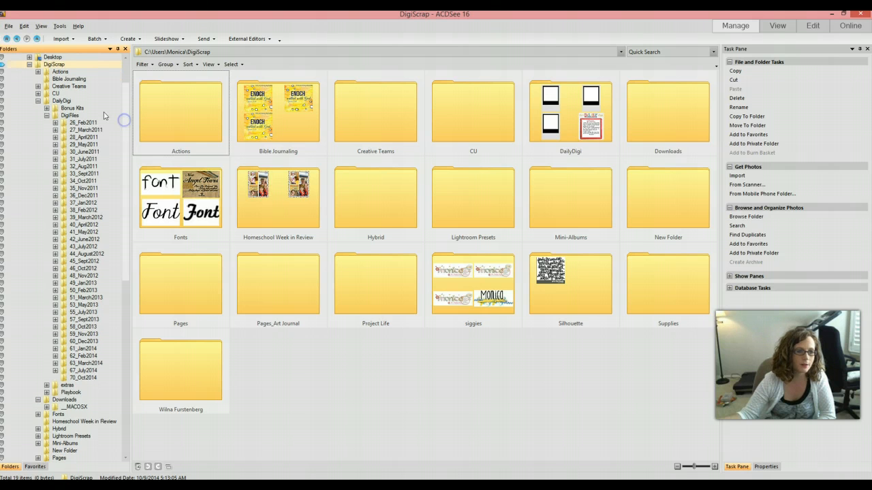
{"action": "left_click", "coordinate": [53, 66]}
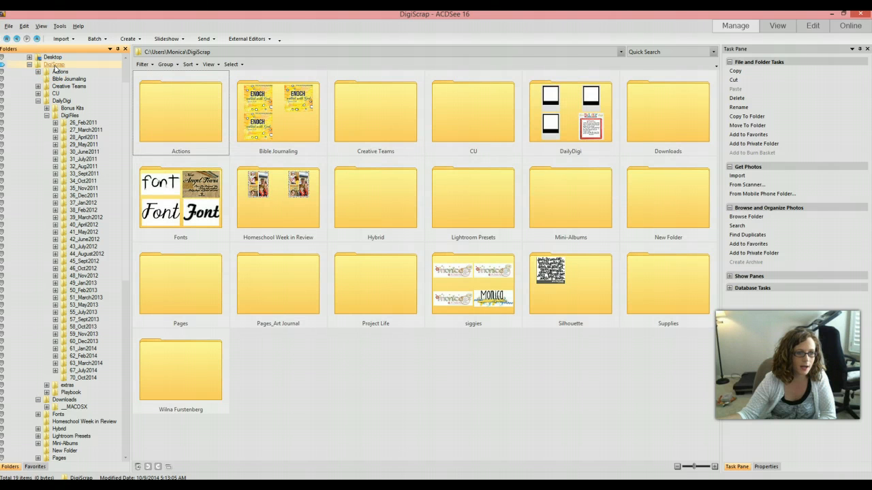
Step: Go down the folder tree through DailyDigi and DigiFiles to open the 70_Oct2014 folder
{"action": "left_click", "coordinate": [61, 102]}
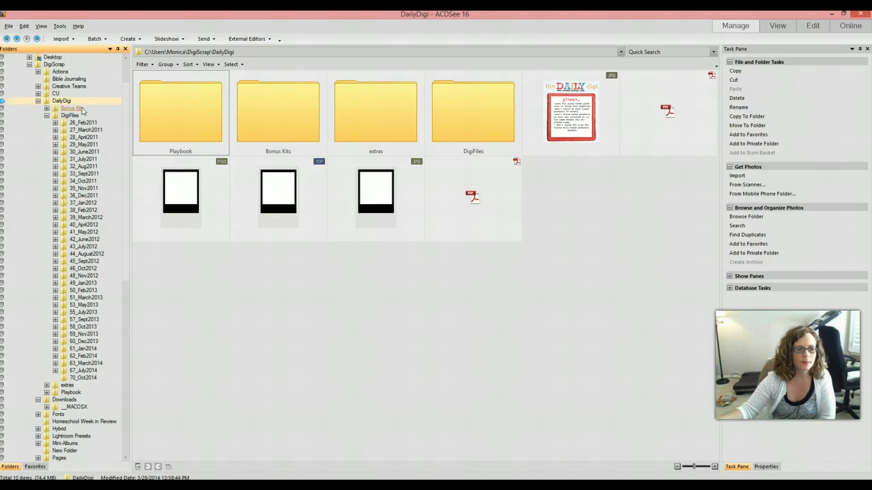
{"action": "left_click", "coordinate": [73, 115]}
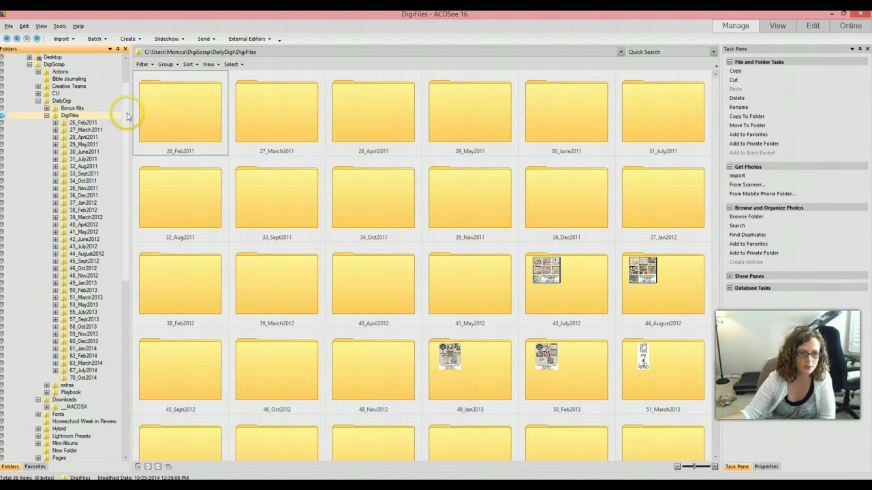
{"action": "left_click_drag", "start_coordinate": [127, 114], "coordinate": [128, 132]}
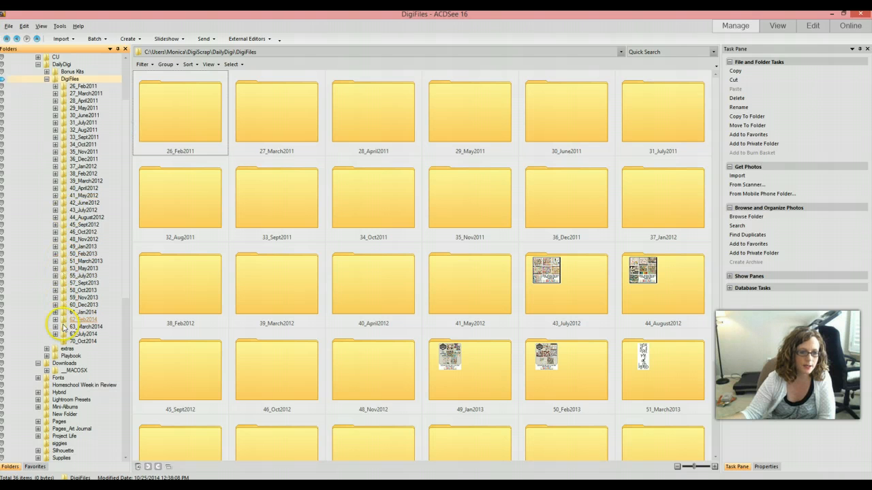
{"action": "left_click", "coordinate": [79, 342]}
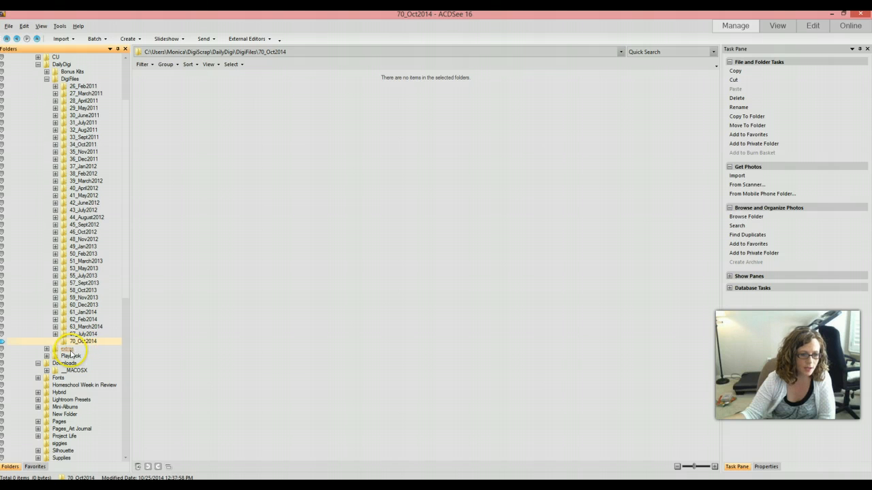
Step: View the extras and Playbook folders inside DailyDigi, and return to the 70_Oct2014 folder
{"action": "left_click", "coordinate": [68, 349]}
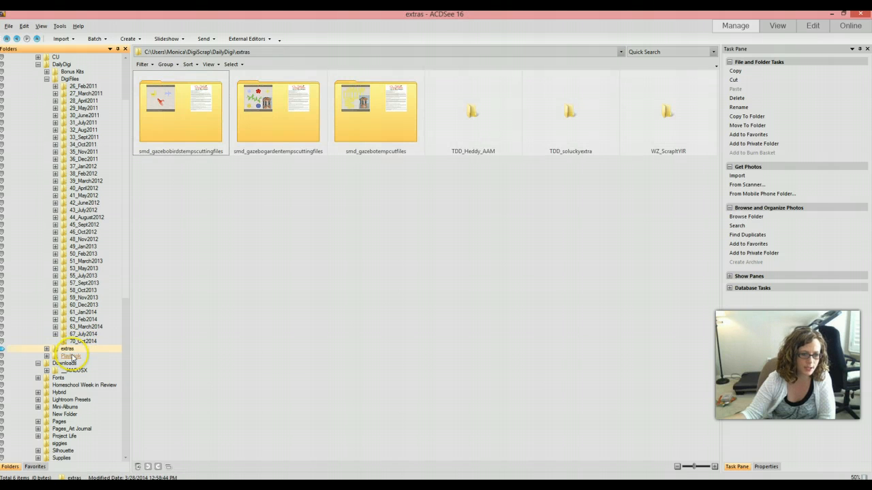
{"action": "left_click", "coordinate": [72, 358]}
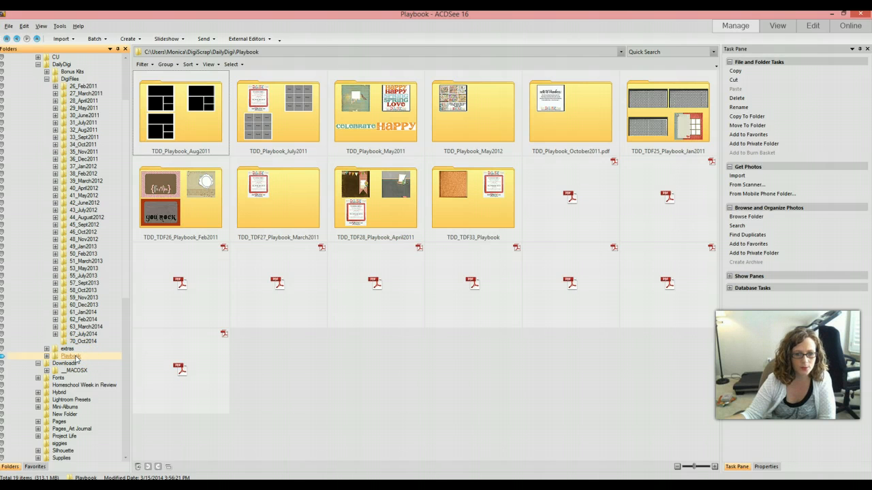
{"action": "left_click", "coordinate": [79, 342]}
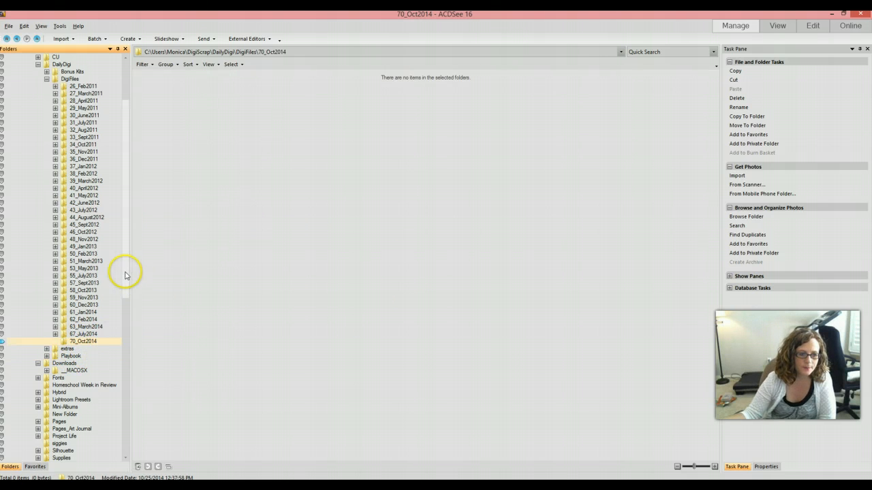
Step: Check the Downloads folder inside DigiScrap, and open the user profile's own Downloads folder containing the TDF70 zip files
{"action": "left_click_drag", "start_coordinate": [125, 272], "coordinate": [125, 293]}
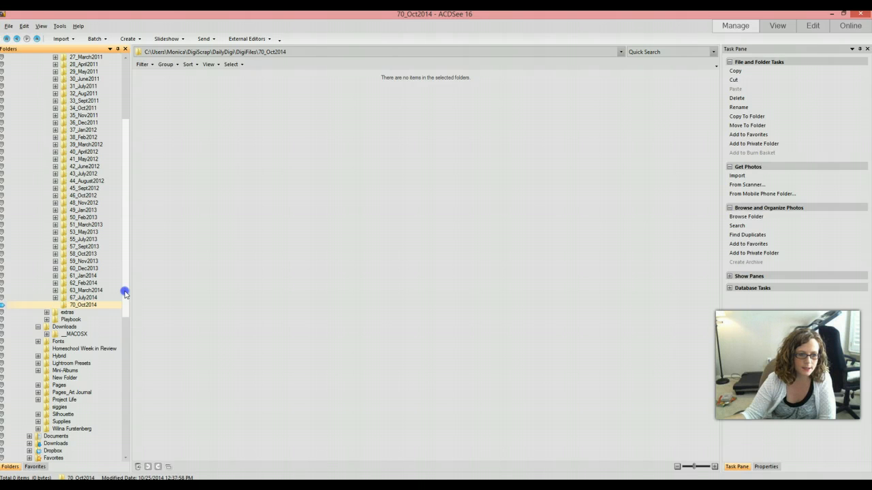
{"action": "left_click_drag", "start_coordinate": [125, 292], "coordinate": [124, 294]}
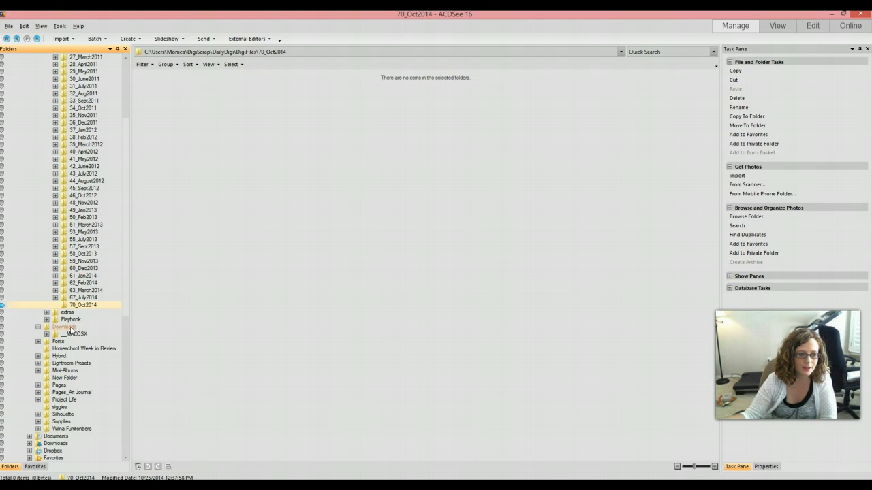
{"action": "left_click", "coordinate": [72, 327]}
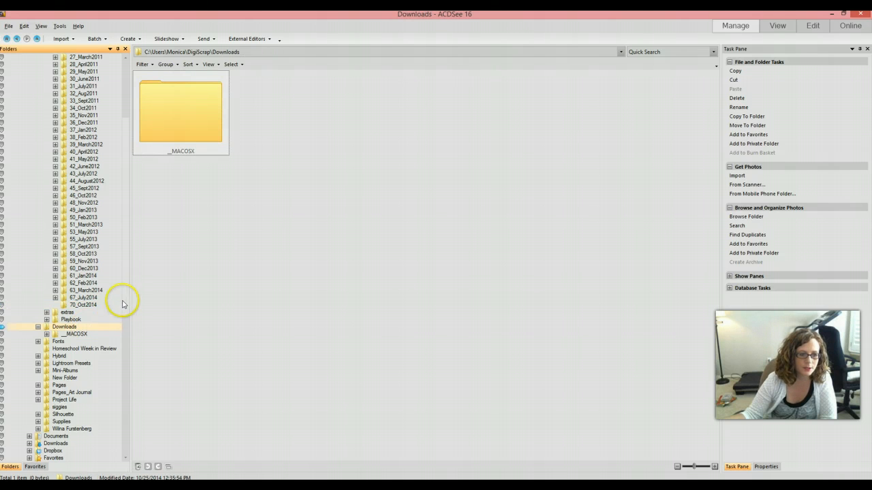
{"action": "left_click_drag", "start_coordinate": [126, 298], "coordinate": [118, 360]}
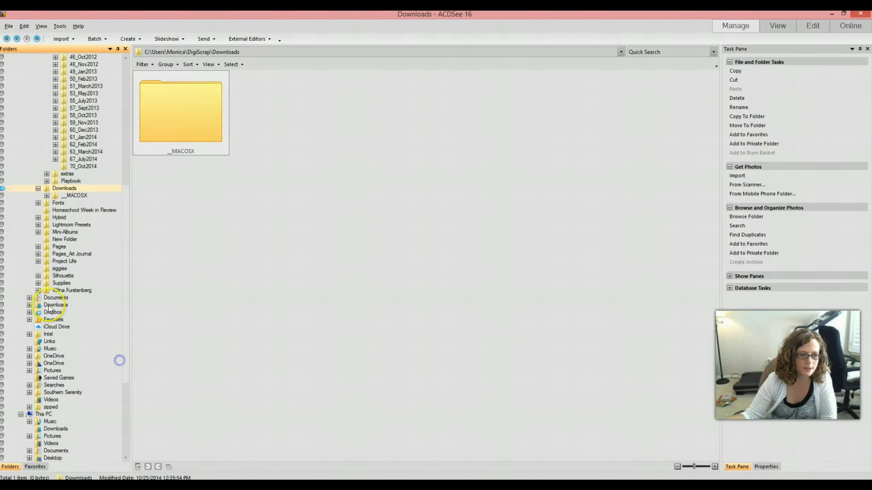
{"action": "left_click", "coordinate": [55, 306]}
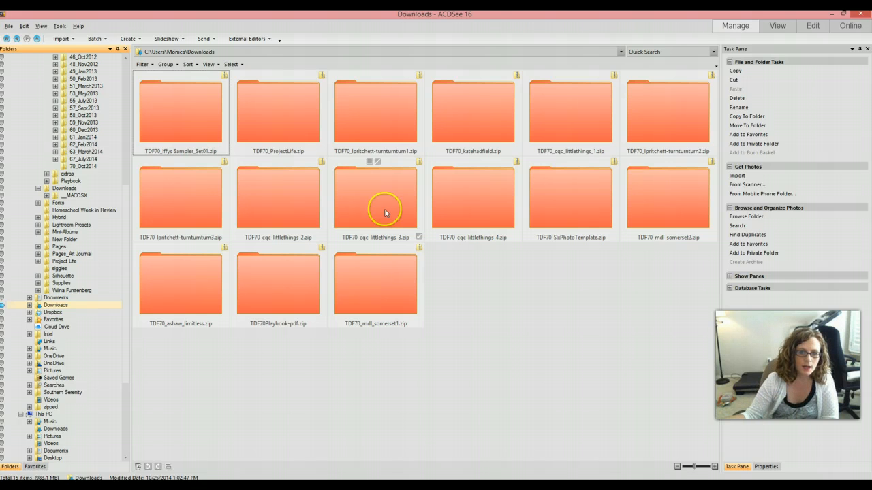
Step: Select all the TDF70 zip files in the user profile's Downloads folder
{"action": "left_click", "coordinate": [190, 119]}
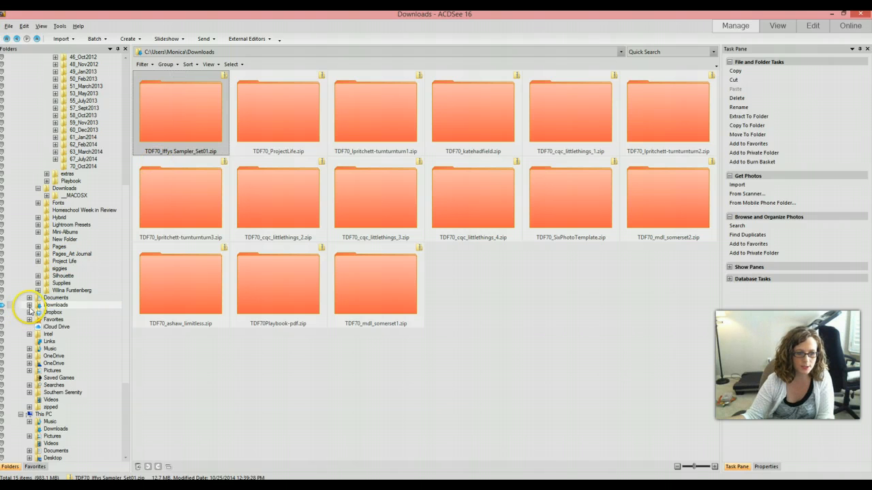
{"action": "left_click", "coordinate": [53, 307]}
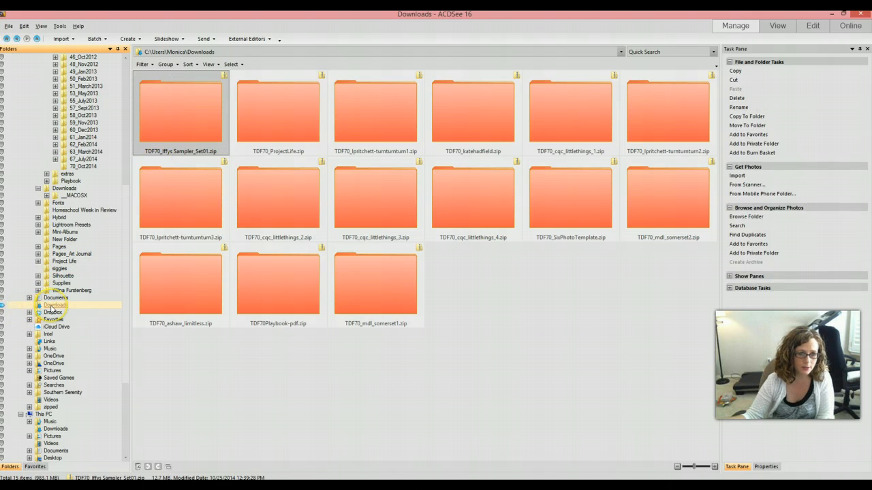
{"action": "left_click", "coordinate": [52, 308]}
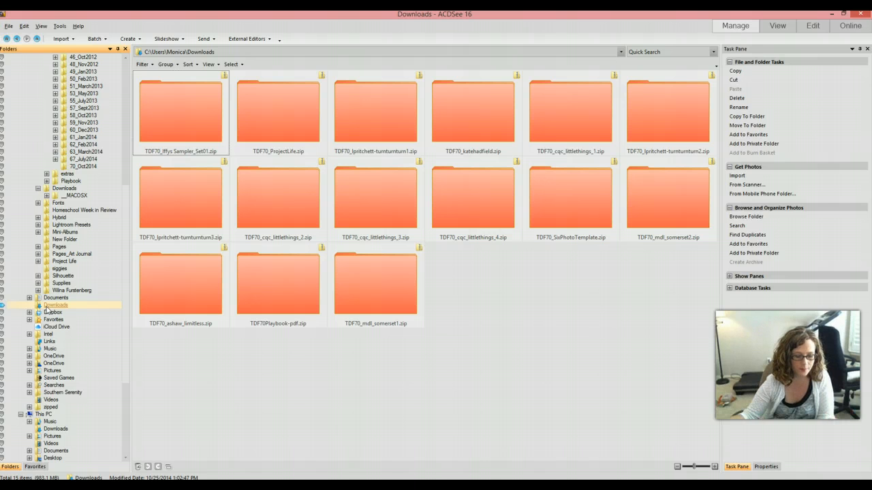
{"action": "left_click", "coordinate": [176, 115]}
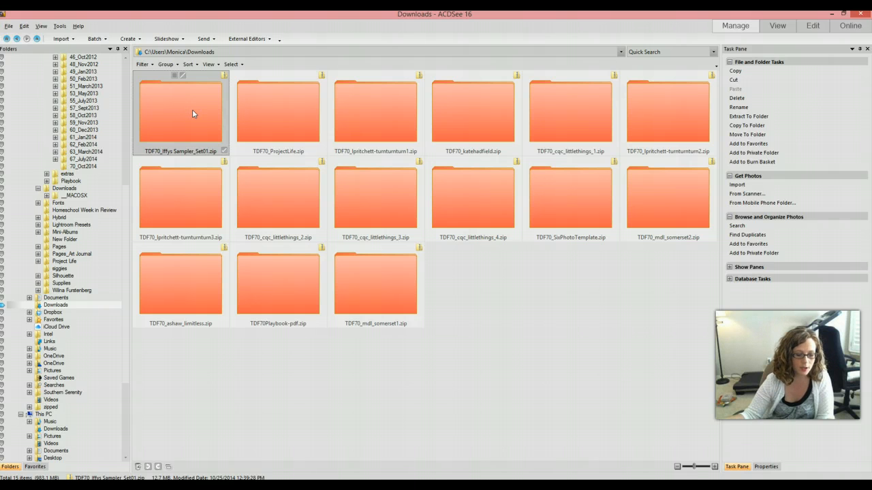
{"action": "left_click", "coordinate": [389, 285], "text": "shift"}
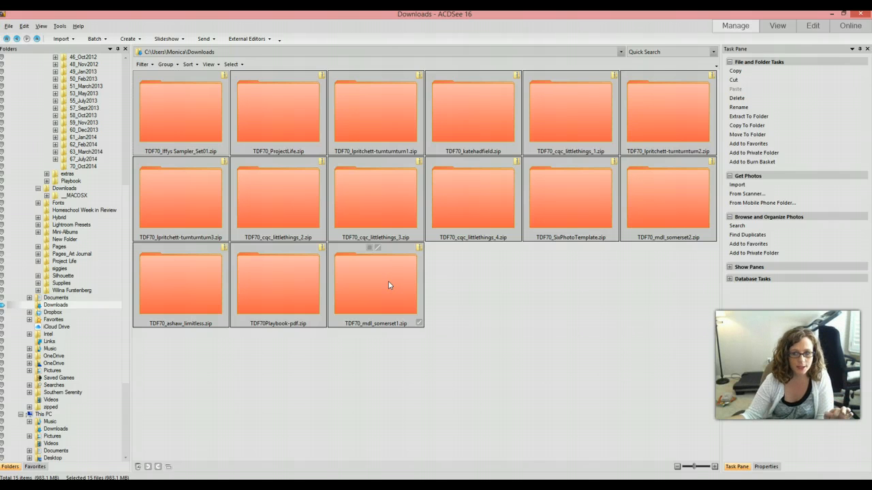
Step: Start Extract To Folder for the selected zip files and collapse the Supplies, G: drive and This PC branches in the destination tree
{"action": "left_click_drag", "start_coordinate": [388, 285], "coordinate": [71, 167]}
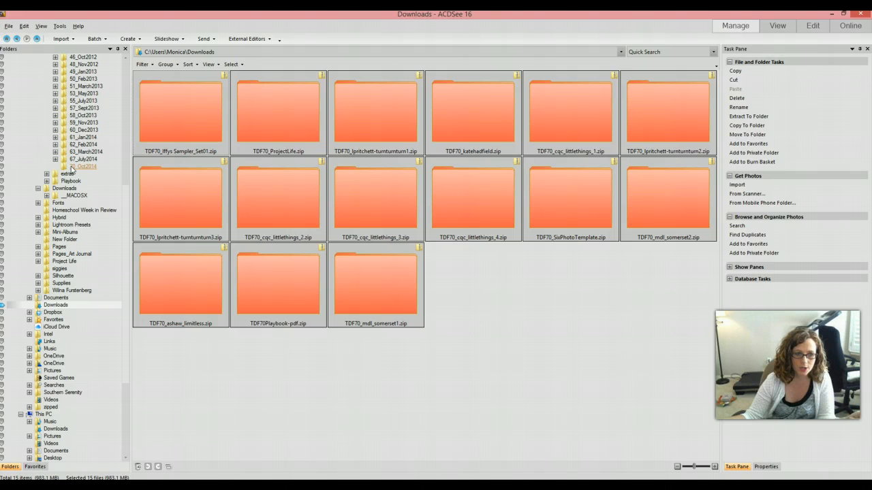
{"action": "left_click_drag", "start_coordinate": [71, 167], "coordinate": [72, 167]}
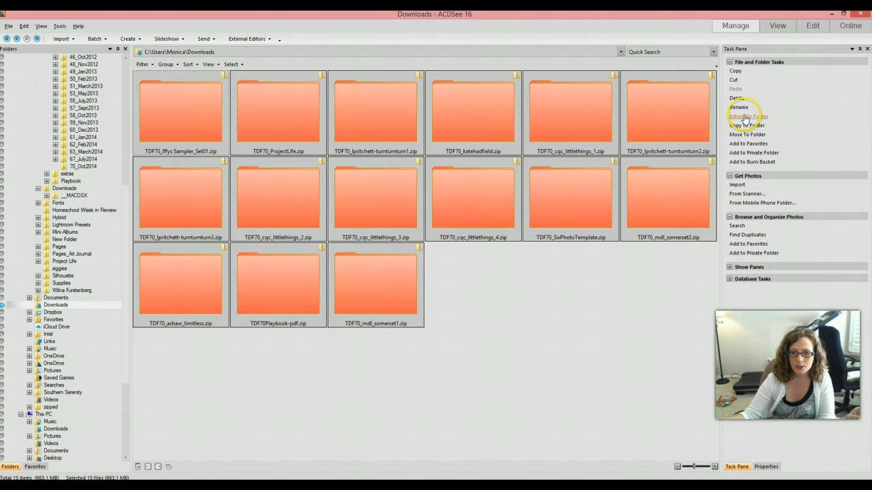
{"action": "right_click", "coordinate": [364, 292]}
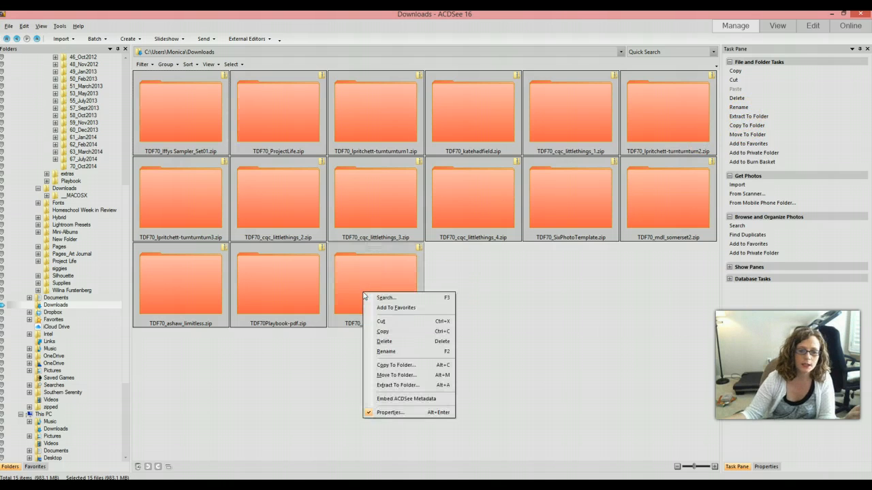
{"action": "left_click", "coordinate": [388, 386]}
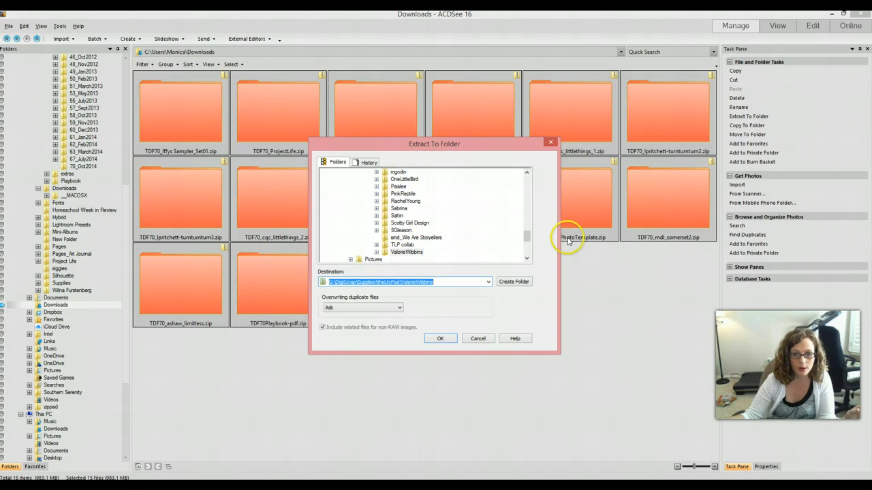
{"action": "left_click_drag", "start_coordinate": [527, 236], "coordinate": [526, 213]}
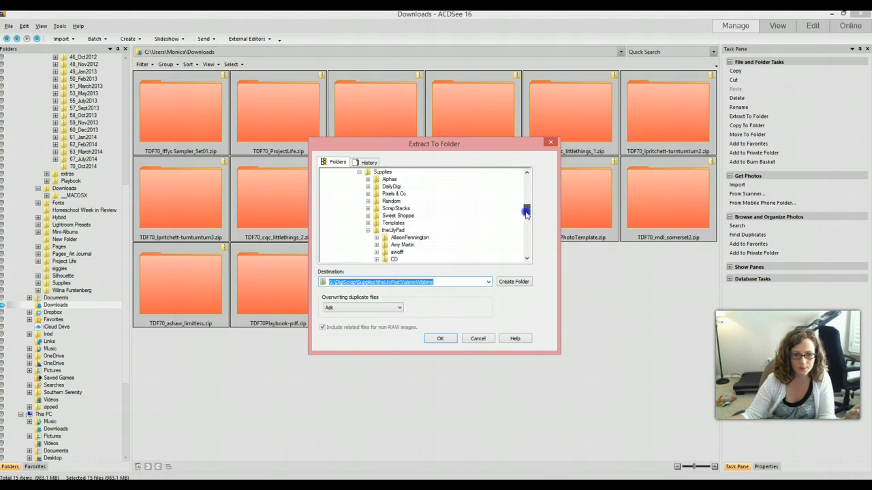
{"action": "left_click", "coordinate": [368, 231]}
{"action": "left_click", "coordinate": [360, 173]}
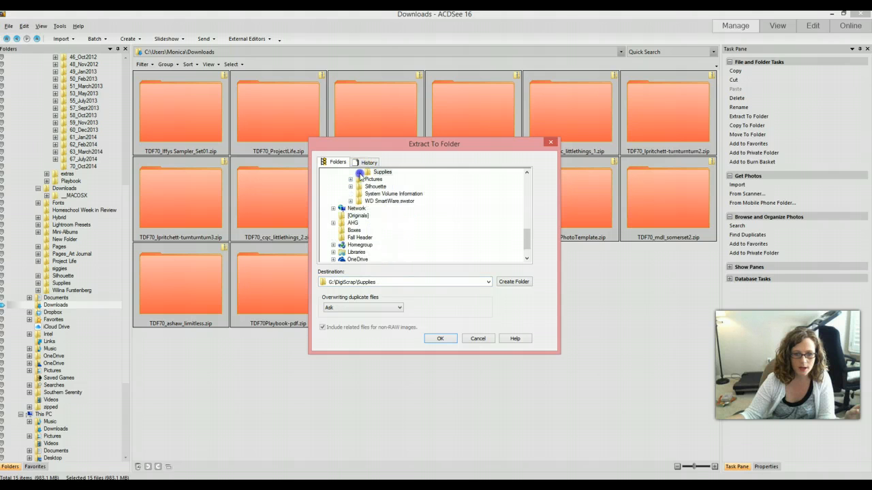
{"action": "left_click_drag", "start_coordinate": [527, 238], "coordinate": [522, 211]}
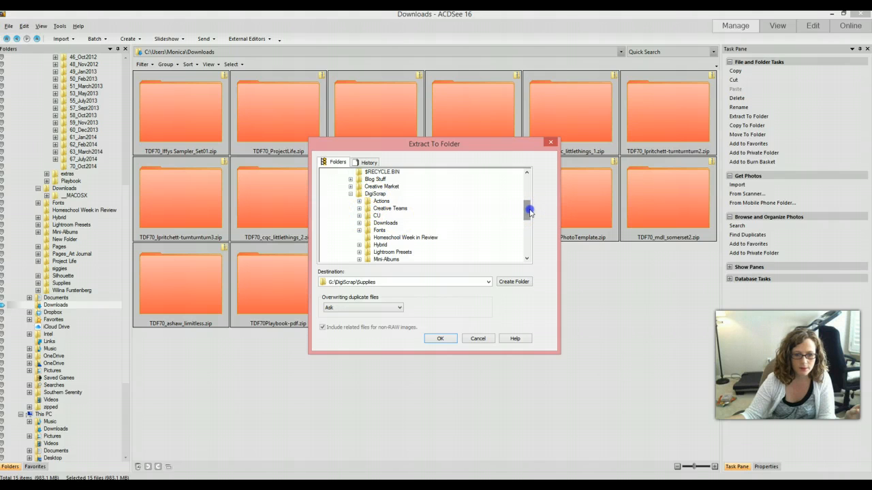
{"action": "mouse_move", "coordinate": [529, 213]}
{"action": "left_mouse_down"}
{"action": "mouse_move", "coordinate": [529, 225]}
{"action": "mouse_move", "coordinate": [528, 215]}
{"action": "left_mouse_up"}
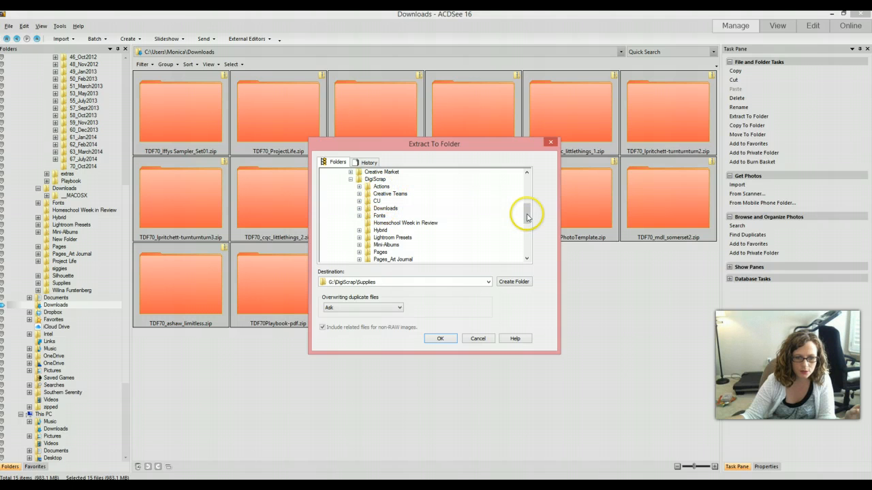
{"action": "left_click_drag", "start_coordinate": [526, 218], "coordinate": [525, 197]}
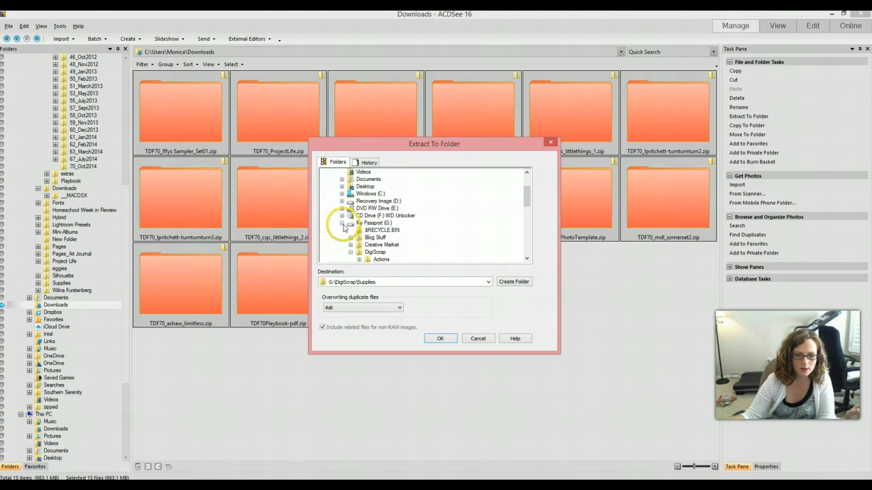
{"action": "left_click", "coordinate": [343, 223]}
{"action": "left_click_drag", "start_coordinate": [523, 214], "coordinate": [527, 193]}
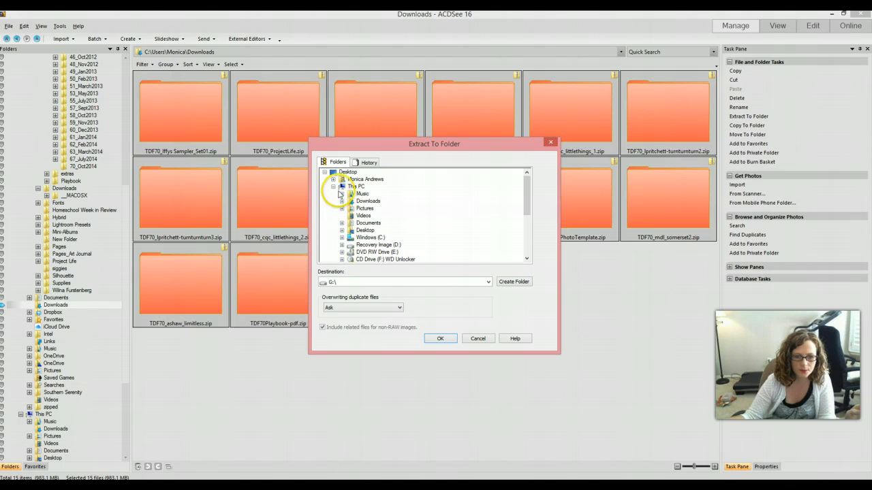
{"action": "left_click", "coordinate": [333, 186]}
Step: Set the extraction destination to the 70_Oct2014 folder under the user profile's DigiScrap, DailyDigi and DigiFiles folders
{"action": "left_click", "coordinate": [333, 179]}
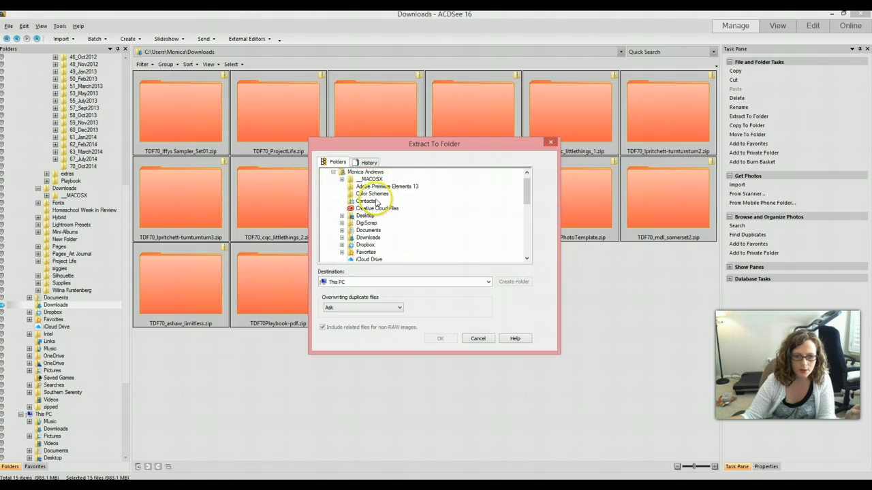
{"action": "left_click", "coordinate": [342, 223]}
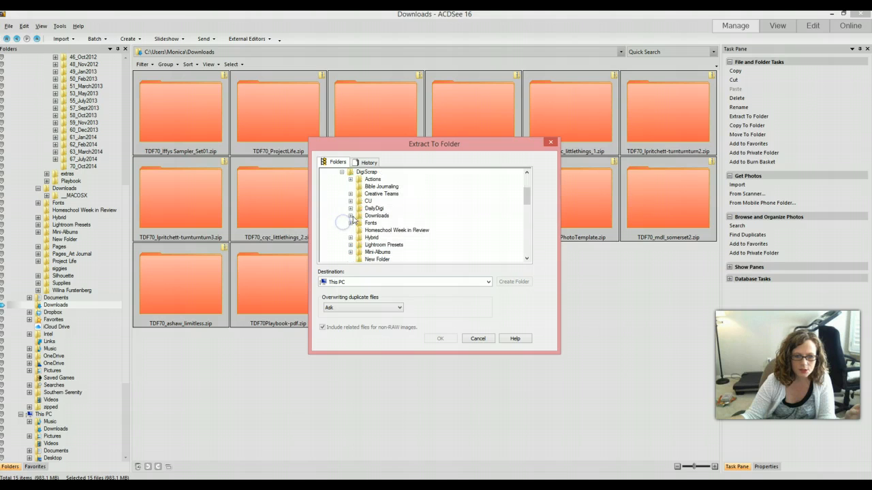
{"action": "left_click", "coordinate": [358, 210]}
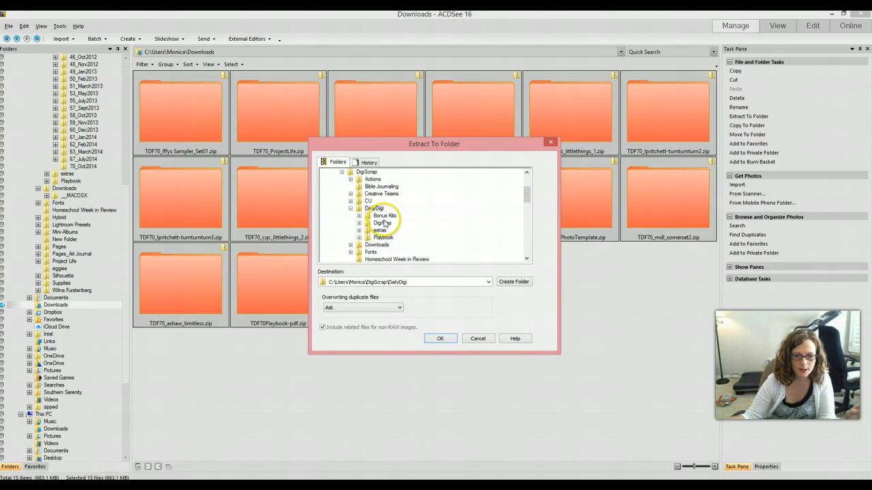
{"action": "left_click", "coordinate": [360, 224]}
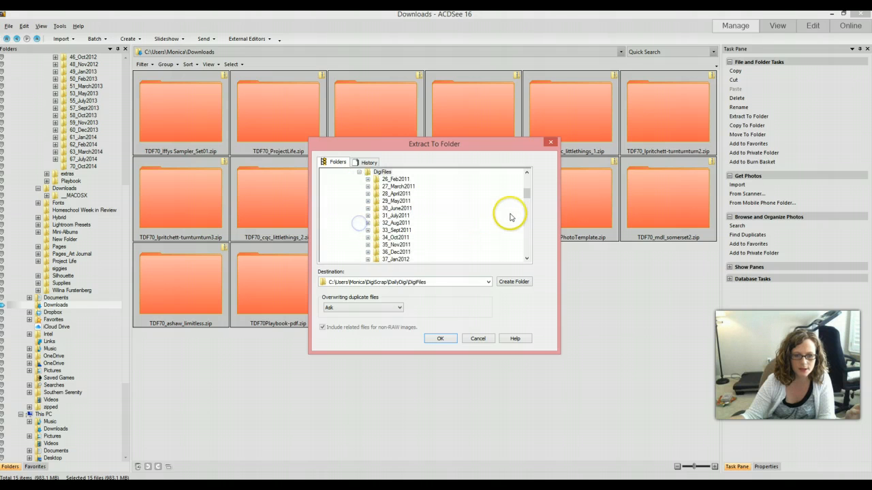
{"action": "left_click_drag", "start_coordinate": [525, 195], "coordinate": [526, 217]}
{"action": "left_click", "coordinate": [398, 209]}
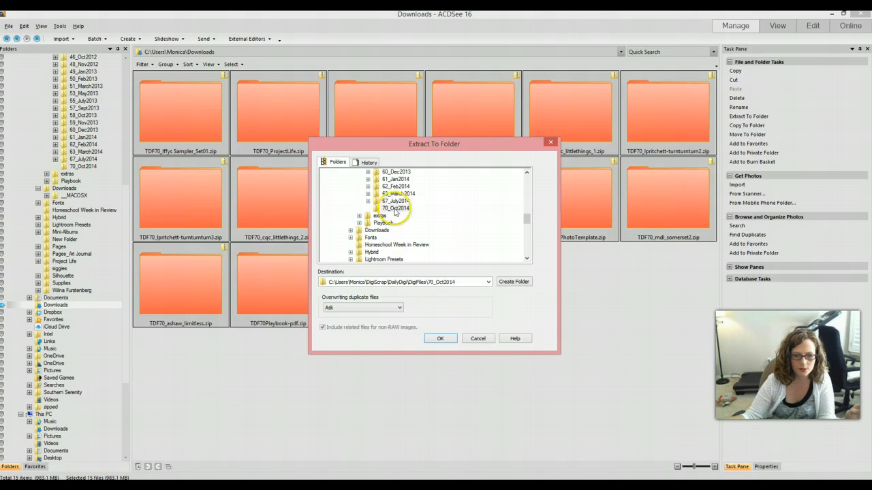
{"action": "left_click", "coordinate": [395, 209]}
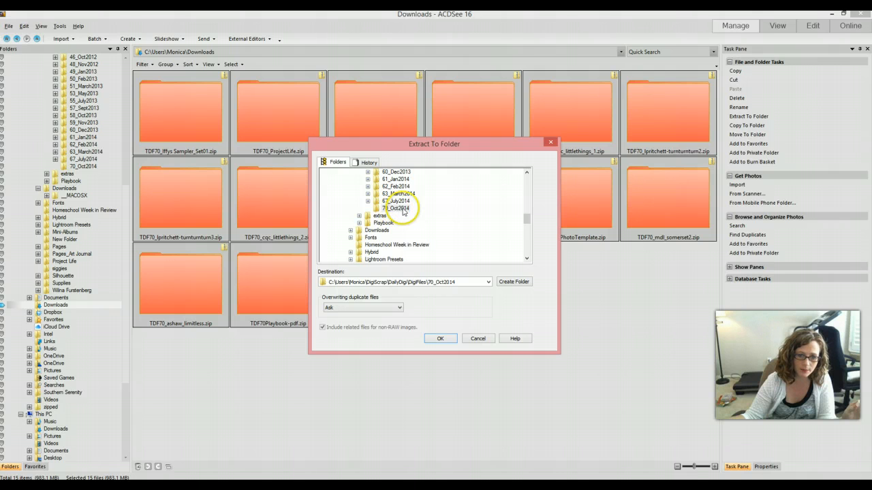
Step: Recheck the DigiFiles branch of the destination tree and extract the zip files into 70_Oct2014
{"action": "left_click_drag", "start_coordinate": [528, 216], "coordinate": [522, 187]}
{"action": "left_click", "coordinate": [384, 198]}
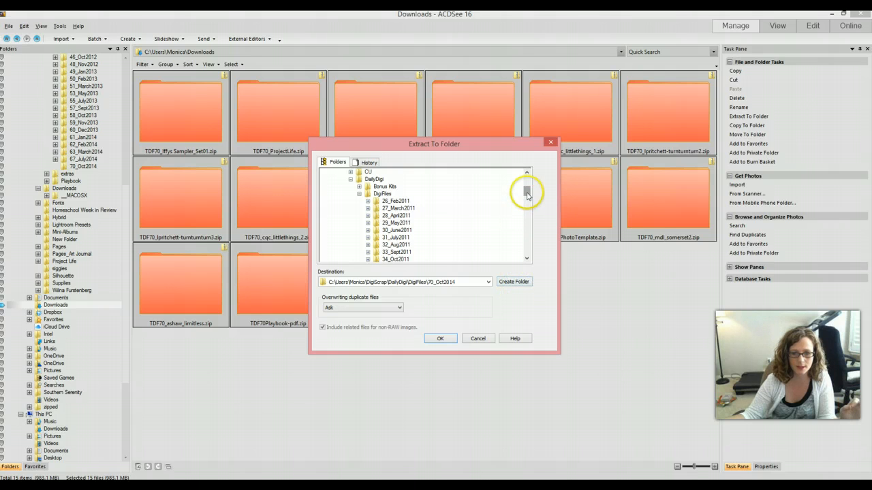
{"action": "left_click_drag", "start_coordinate": [528, 195], "coordinate": [526, 220]}
{"action": "left_click", "coordinate": [392, 201]}
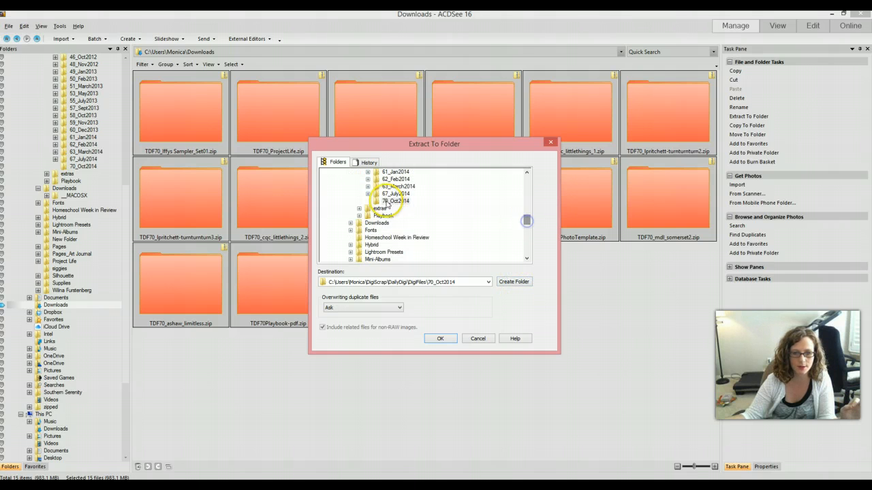
{"action": "left_click", "coordinate": [434, 339]}
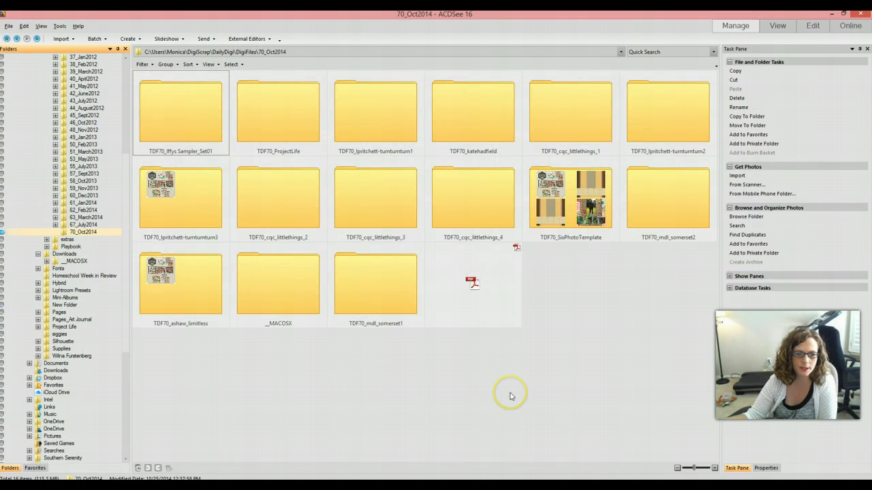
Step: View the extracted TDF70_Iffys Sampler_Set01 and TDF70_ashaw_limitless folders, and expand the ashaw_limitless subfolders in the tree
{"action": "right_click", "coordinate": [77, 232]}
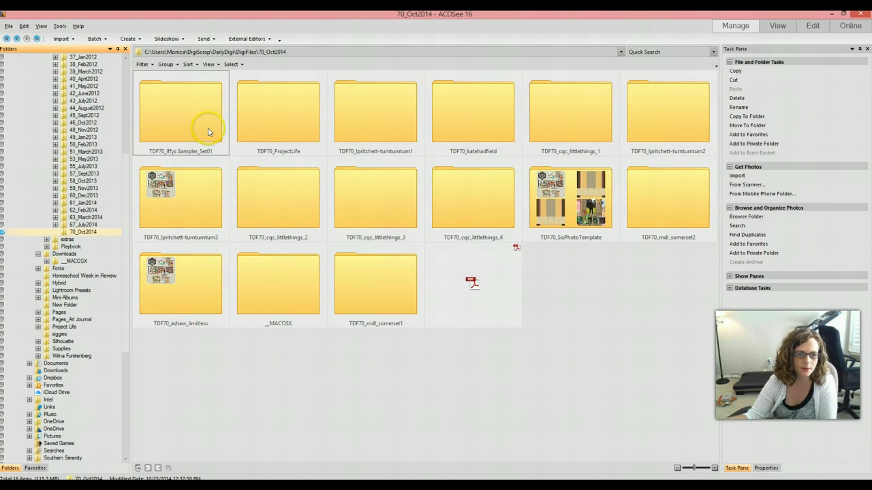
{"action": "double_click", "coordinate": [172, 120]}
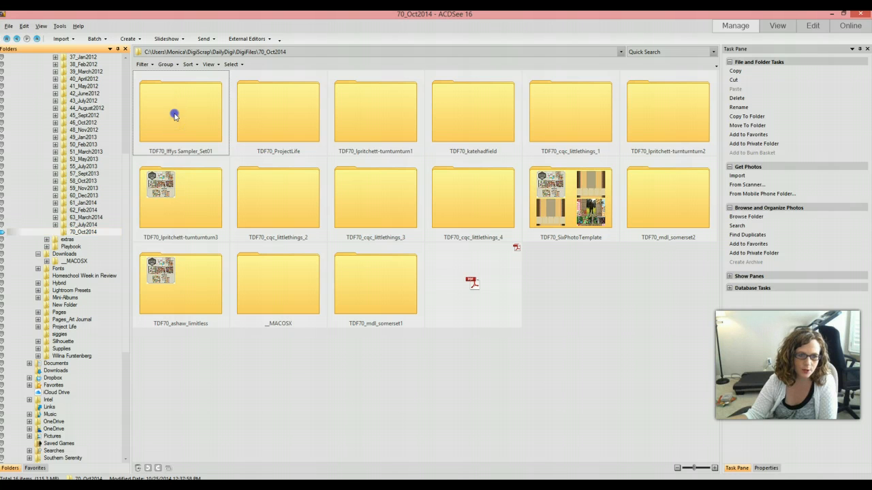
{"action": "left_click", "coordinate": [166, 113]}
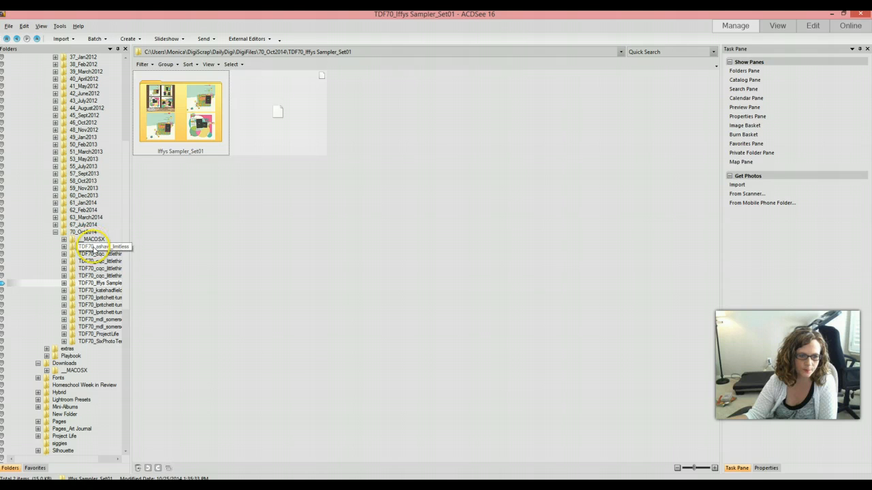
{"action": "left_click", "coordinate": [95, 247]}
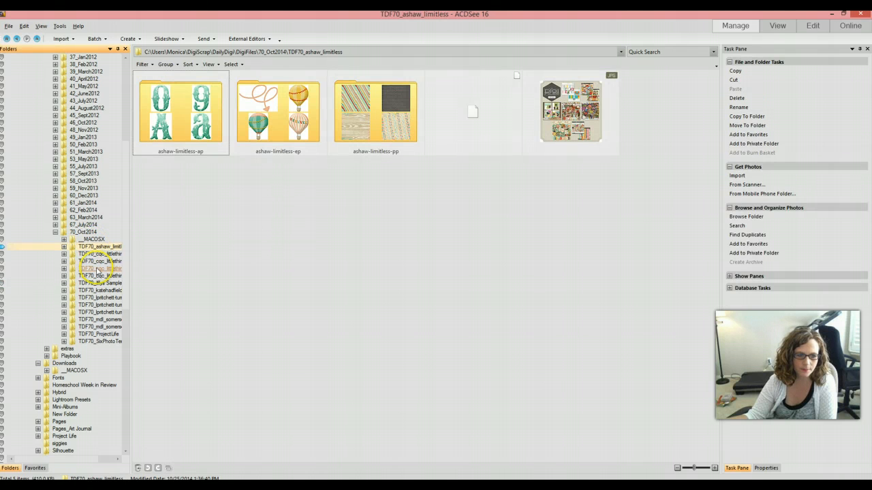
{"action": "left_click_drag", "start_coordinate": [73, 462], "coordinate": [91, 467]}
{"action": "left_click", "coordinate": [40, 246]}
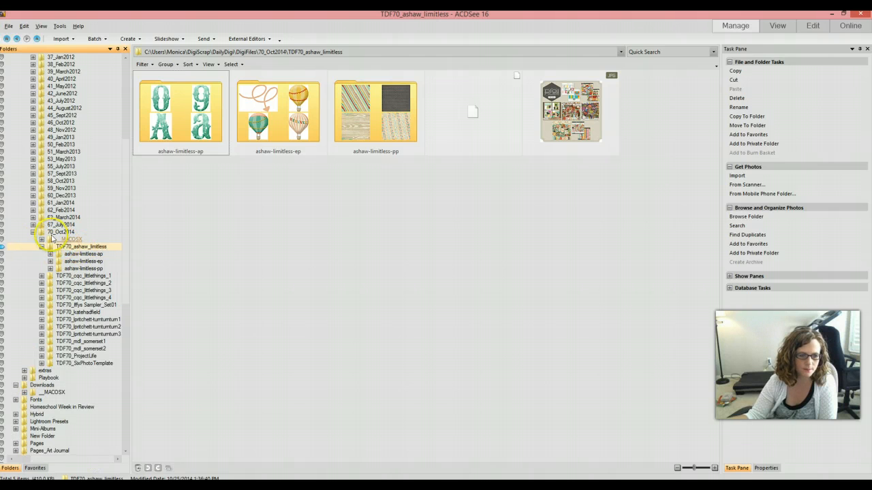
Step: Look at the subfolder names in 67_July2014 and 63_March2014 for comparison, collapsing each folder again
{"action": "left_click", "coordinate": [33, 225]}
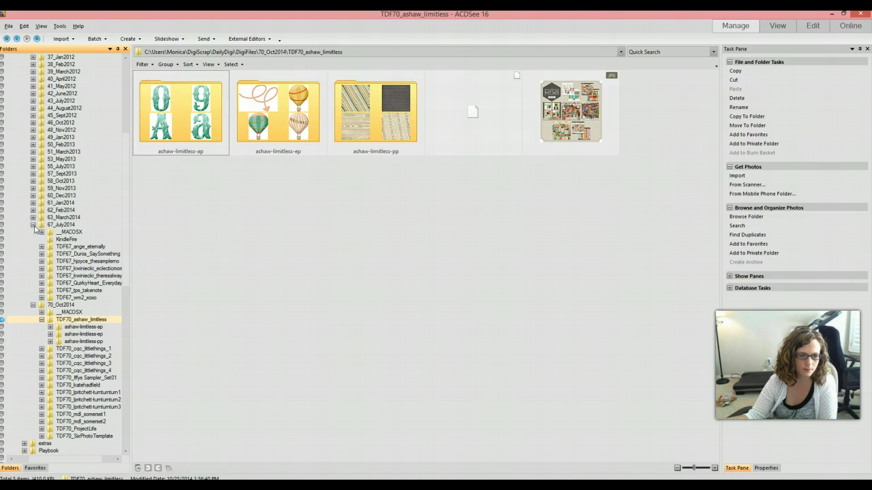
{"action": "left_click", "coordinate": [32, 225]}
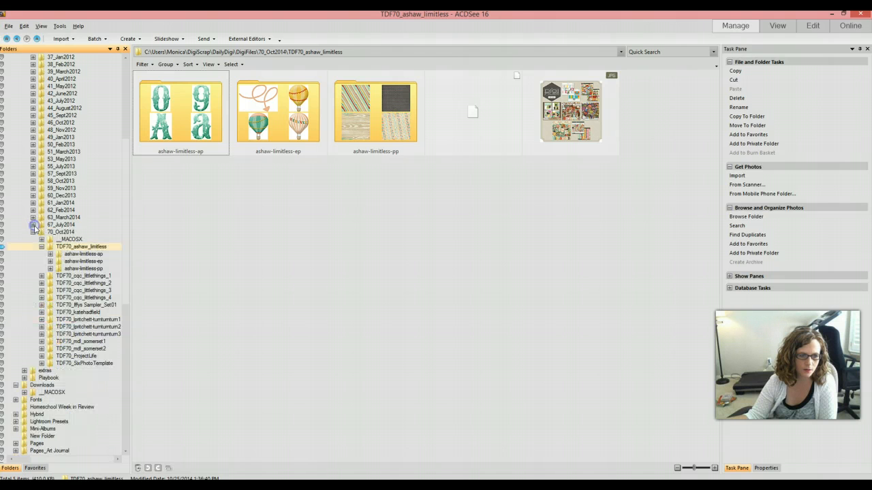
{"action": "left_click", "coordinate": [33, 225]}
{"action": "left_click", "coordinate": [33, 224]}
{"action": "left_click", "coordinate": [32, 218]}
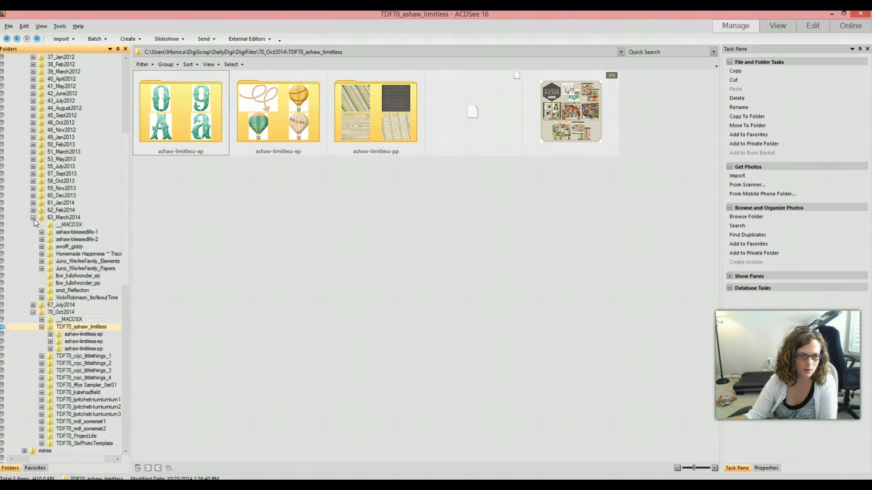
{"action": "left_click", "coordinate": [32, 217]}
Step: Rename the TDF70_ashaw_limitless folder in 70_Oct2014 as ashaw_limitless
{"action": "left_click", "coordinate": [76, 247]}
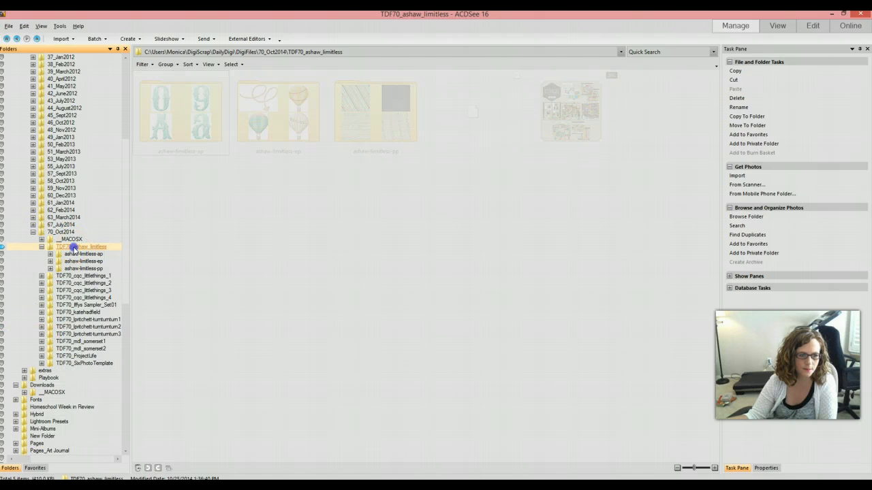
{"action": "right_click", "coordinate": [75, 248]}
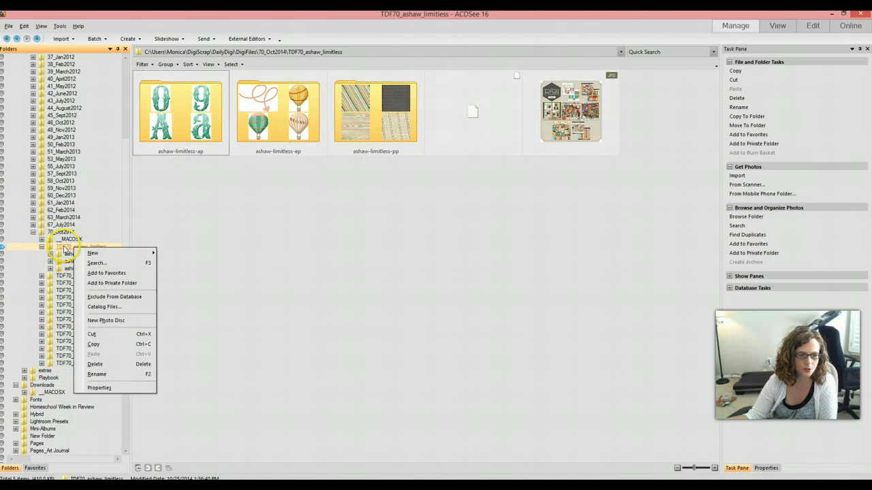
{"action": "right_click", "coordinate": [64, 248]}
{"action": "left_click", "coordinate": [61, 249]}
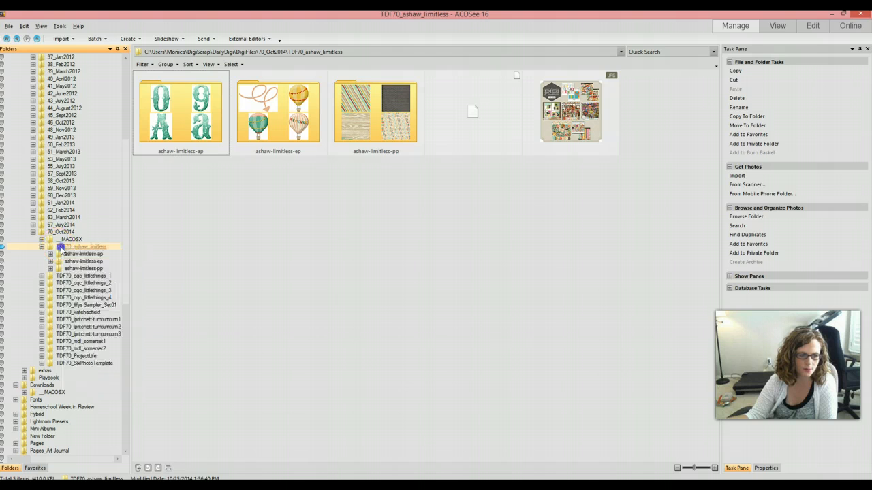
{"action": "right_click", "coordinate": [61, 250]}
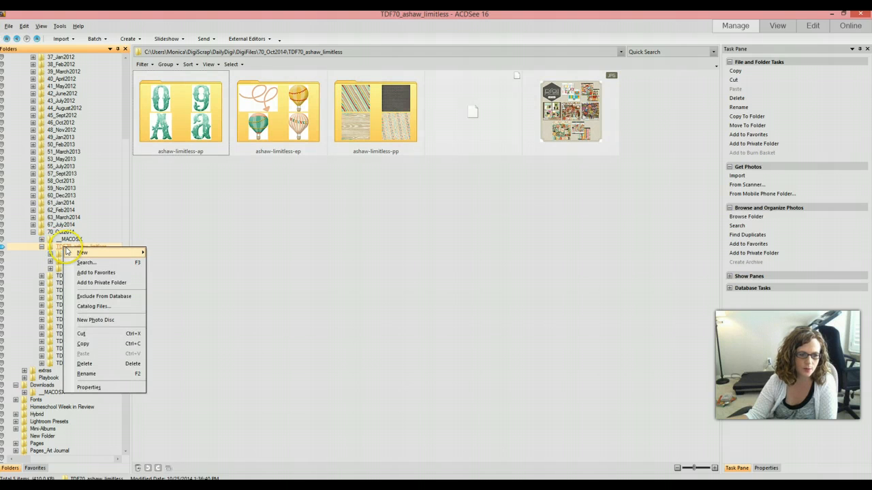
{"action": "left_click", "coordinate": [103, 376]}
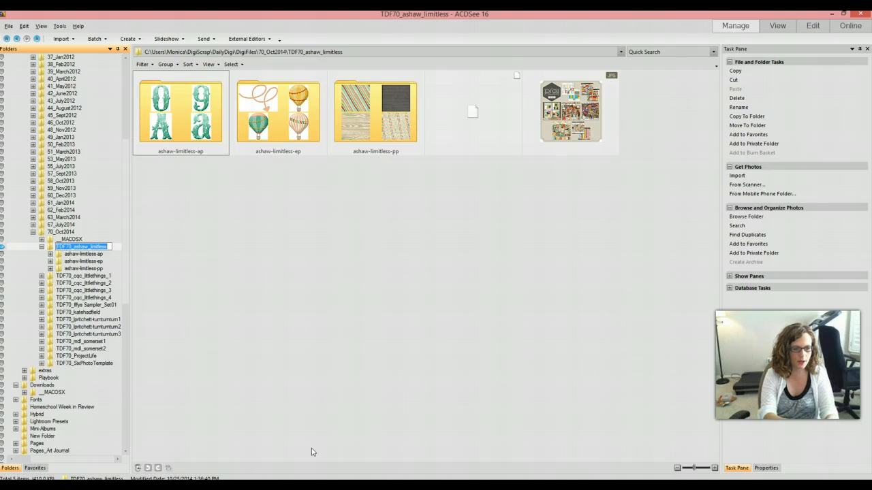
{"action": "type", "text": "a"}
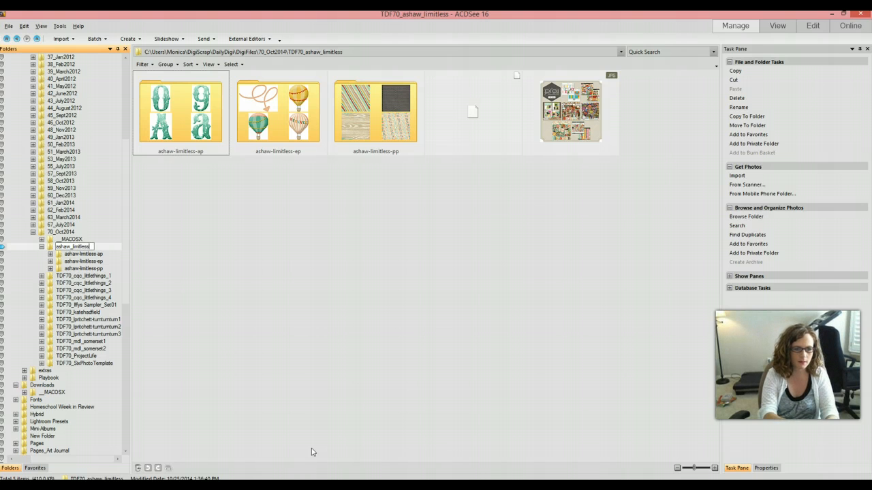
{"action": "key", "text": "Return"}
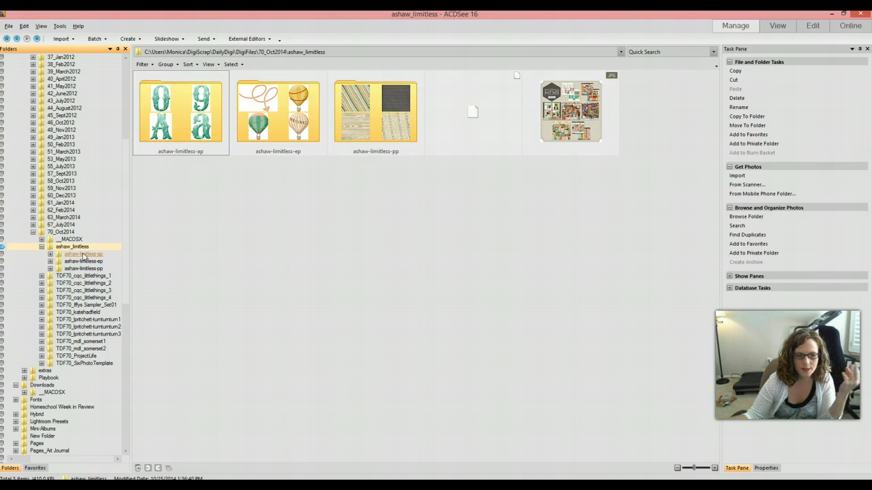
Step: Rename the ashaw-limitless-ap subfolder as alphas
{"action": "left_click", "coordinate": [82, 255]}
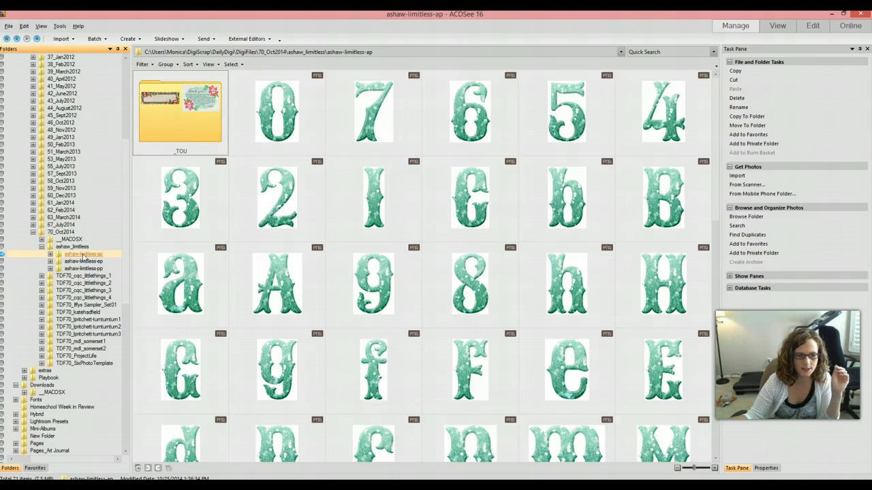
{"action": "right_click", "coordinate": [81, 254]}
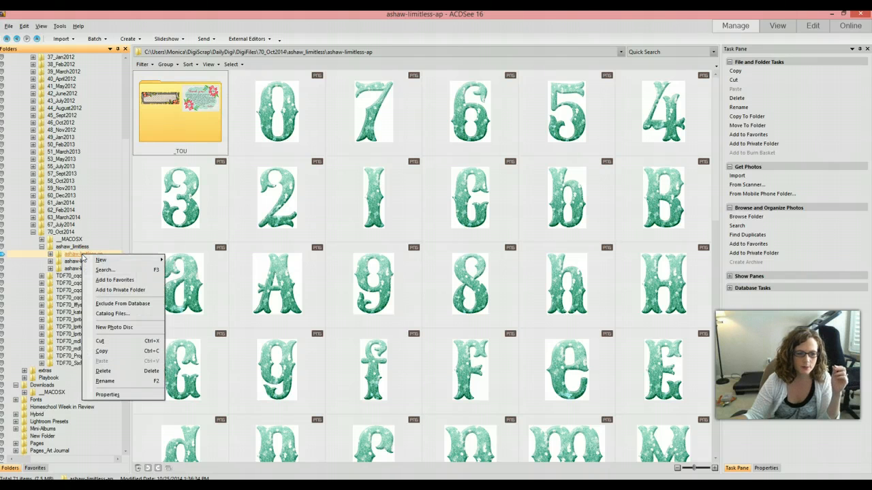
{"action": "left_click", "coordinate": [114, 379]}
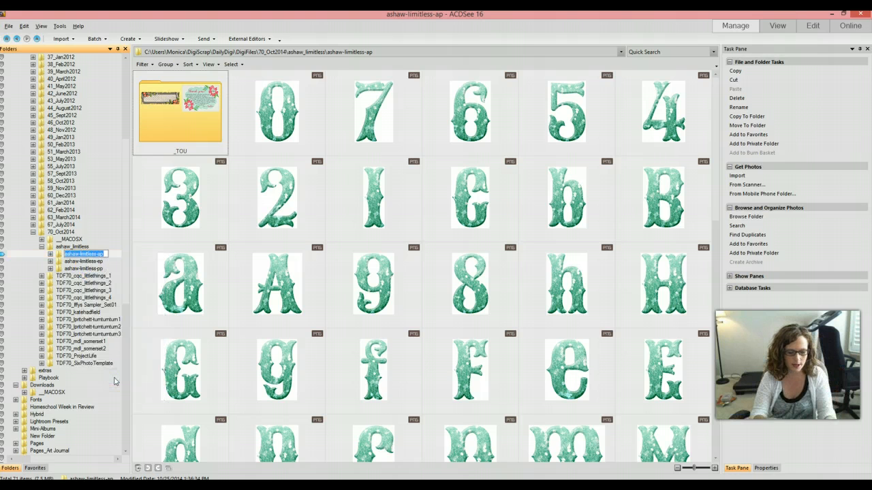
{"action": "type", "text": "alpha"}
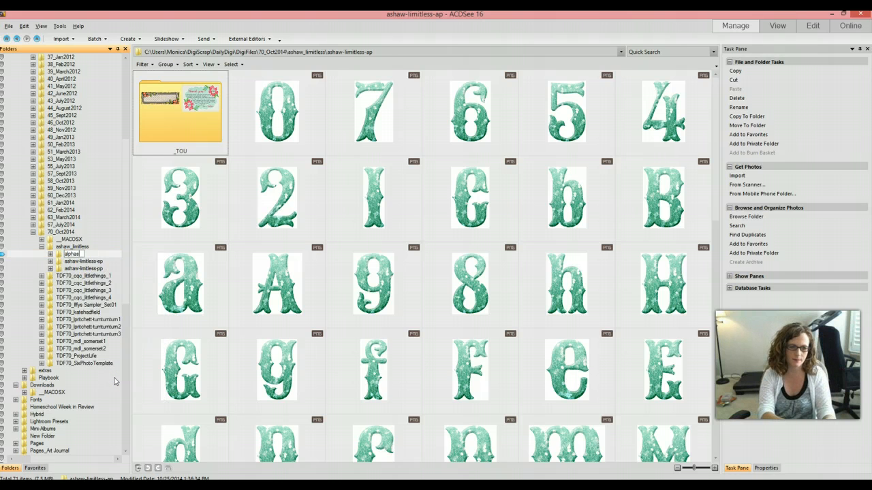
{"action": "type", "text": "s"}
{"action": "key", "text": "Return"}
Step: Move the kit preview image from the end of the alphas folder up into the ashaw_limitless folder
{"action": "scroll", "coordinate": [399, 191], "scroll_direction": "down", "scroll_amount": 10}
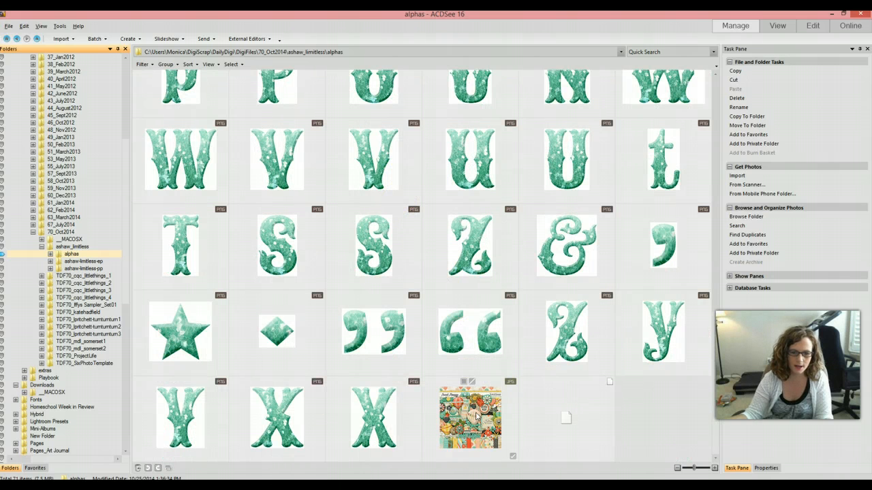
{"action": "left_click_drag", "start_coordinate": [477, 416], "coordinate": [80, 249]}
{"action": "left_click", "coordinate": [80, 248]}
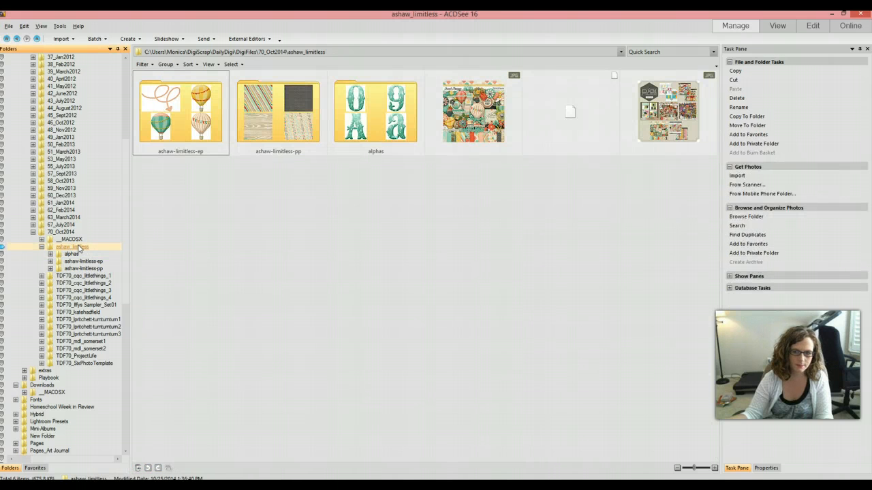
{"action": "left_click", "coordinate": [80, 254]}
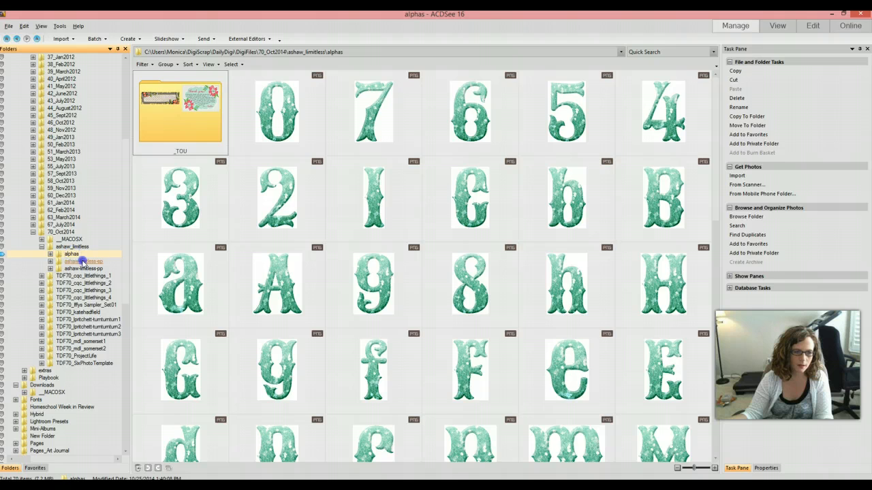
Step: Rename the ashaw-limitless-ep subfolder as elements
{"action": "left_click", "coordinate": [82, 262]}
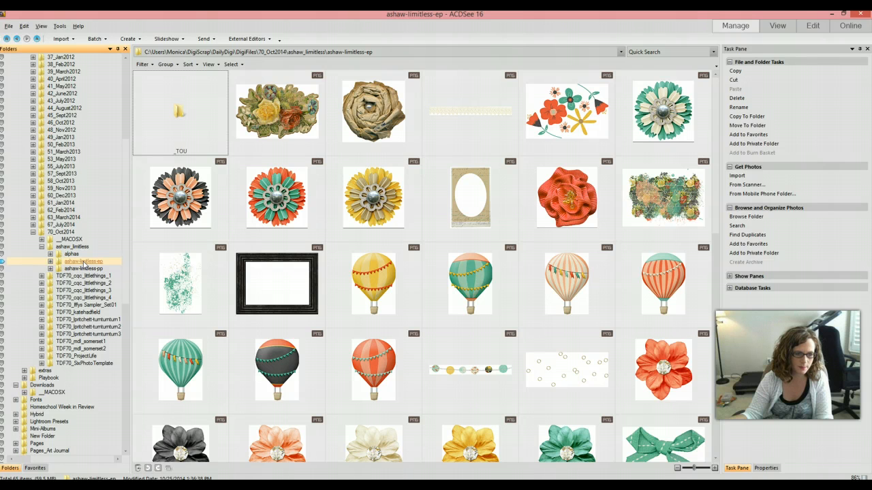
{"action": "right_click", "coordinate": [83, 262]}
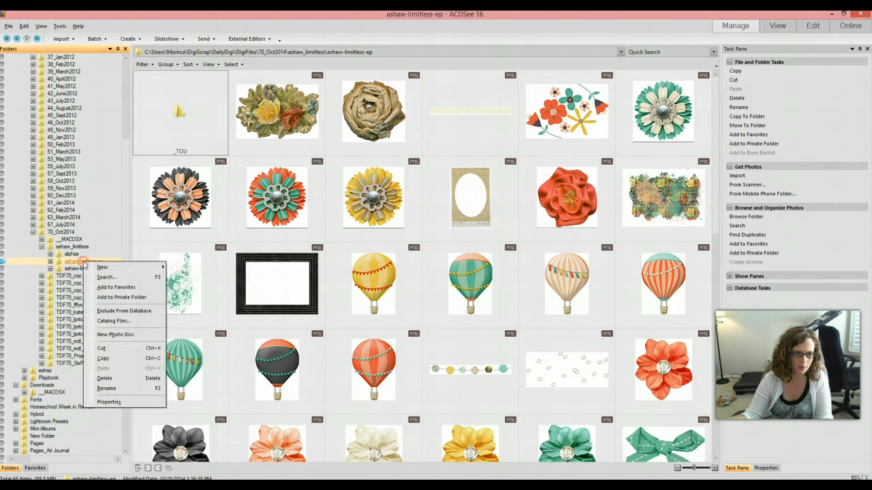
{"action": "left_click", "coordinate": [119, 388]}
{"action": "type", "text": "elements"}
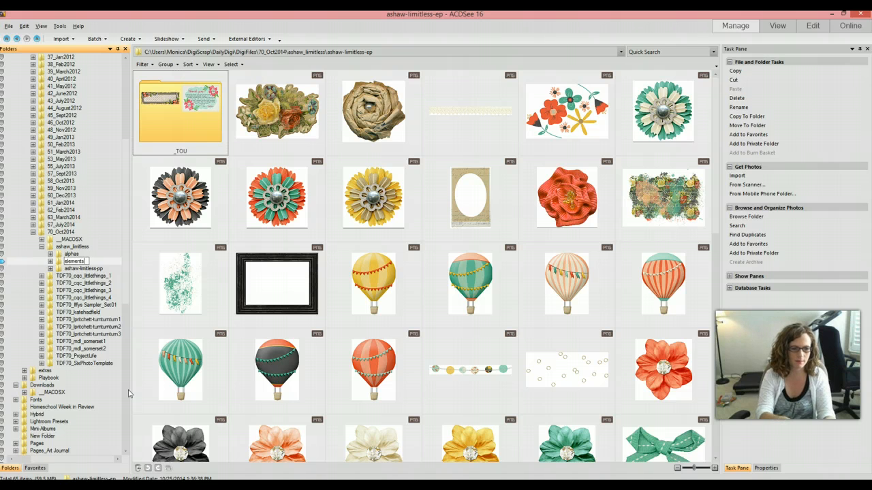
{"action": "key", "text": "Return"}
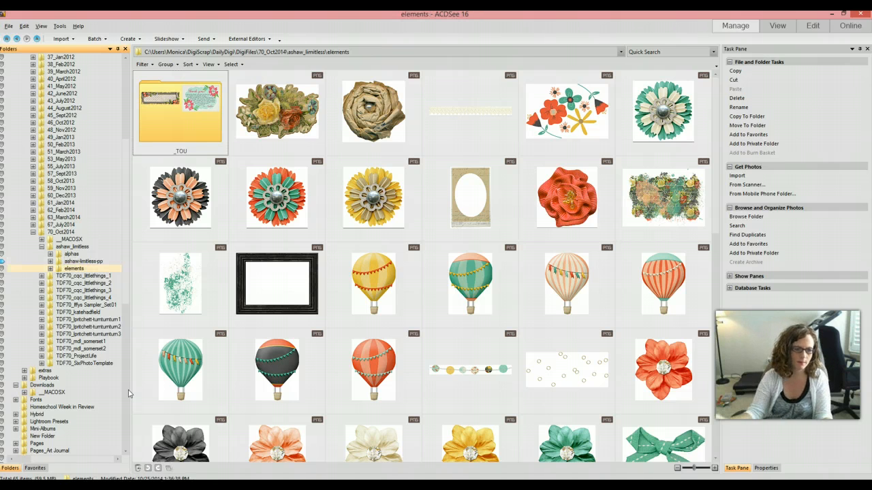
Step: Rename the ashaw-limitless-pp subfolder as papers
{"action": "left_click", "coordinate": [85, 261]}
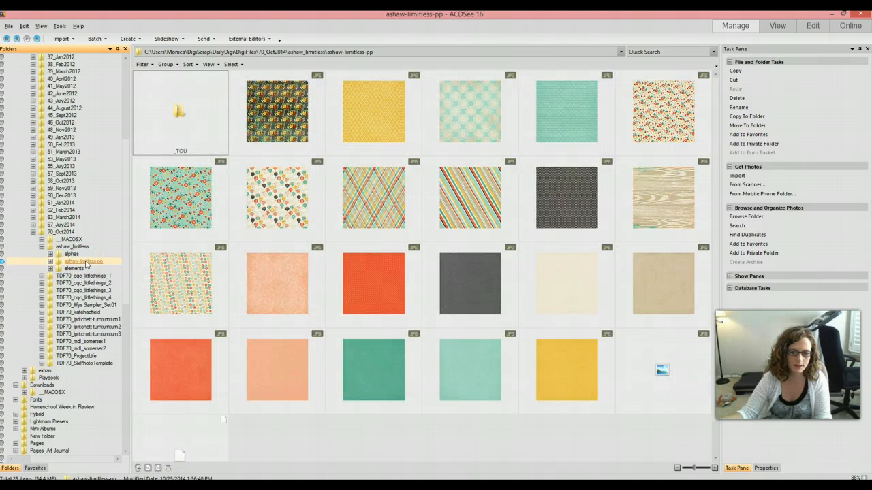
{"action": "right_click", "coordinate": [85, 262]}
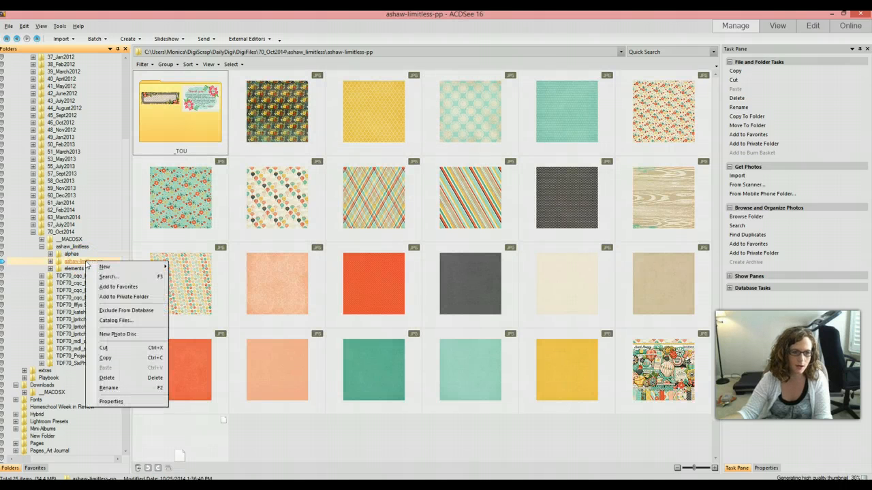
{"action": "left_click", "coordinate": [111, 388]}
{"action": "type", "text": "el"}
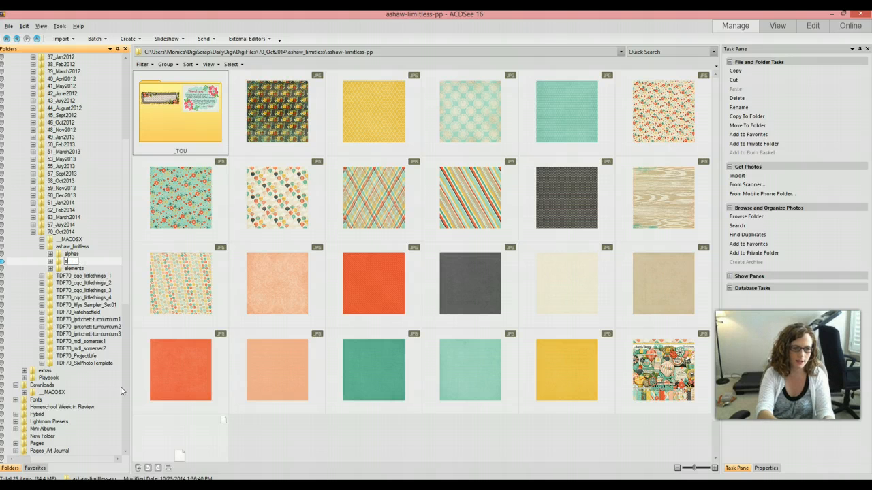
{"action": "key", "text": "Return"}
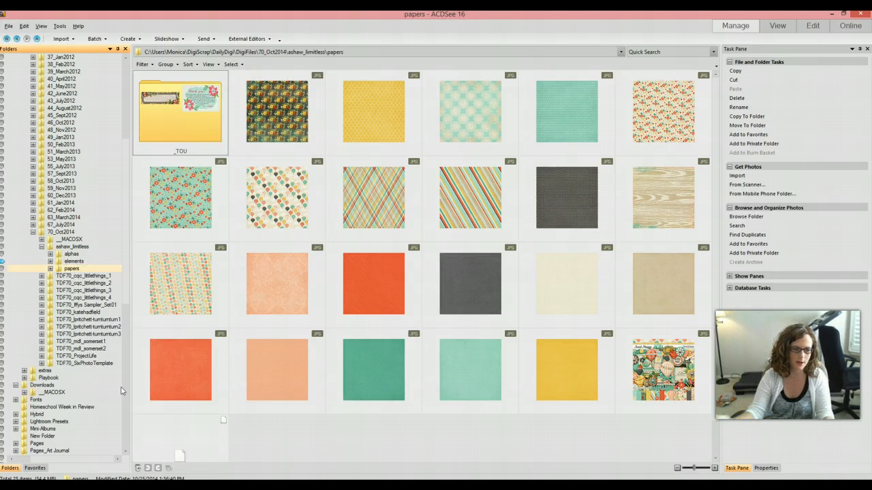
Step: Move the overall collection preview image from ashaw_limitless up to the 70_Oct2014 folder and check both folders
{"action": "left_click", "coordinate": [72, 247]}
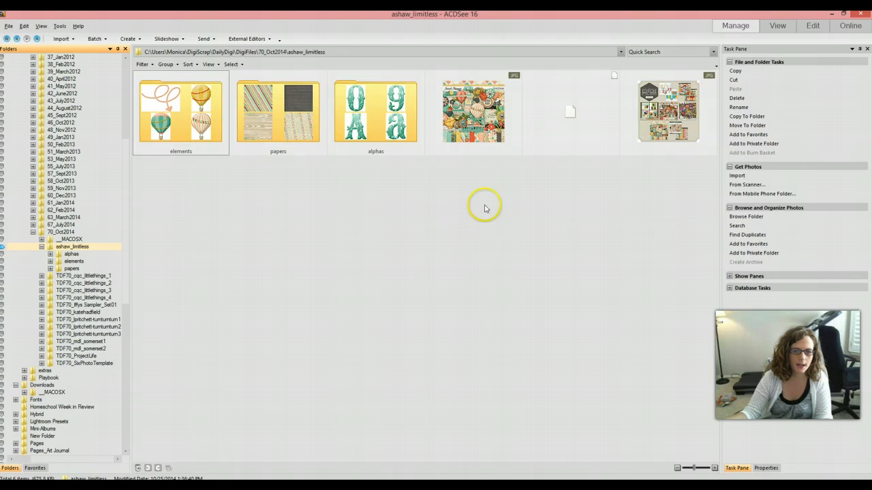
{"action": "left_click", "coordinate": [94, 247]}
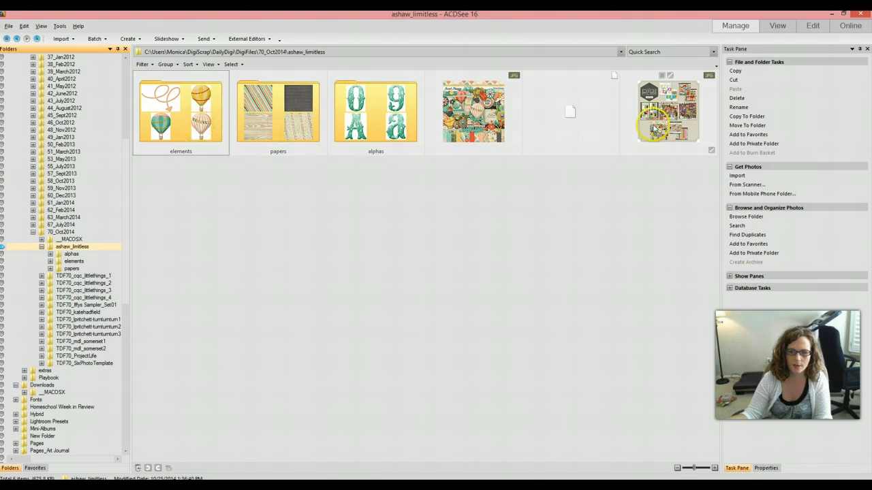
{"action": "left_click", "coordinate": [670, 115]}
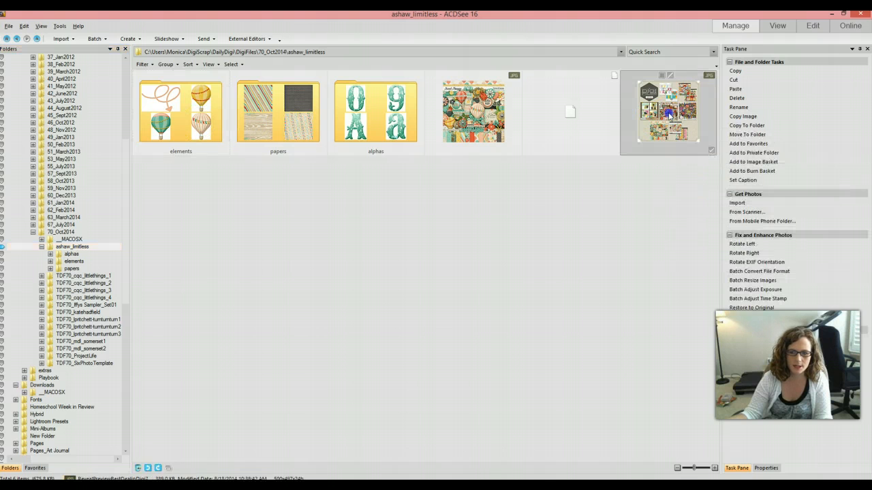
{"action": "left_click_drag", "start_coordinate": [651, 114], "coordinate": [399, 209]}
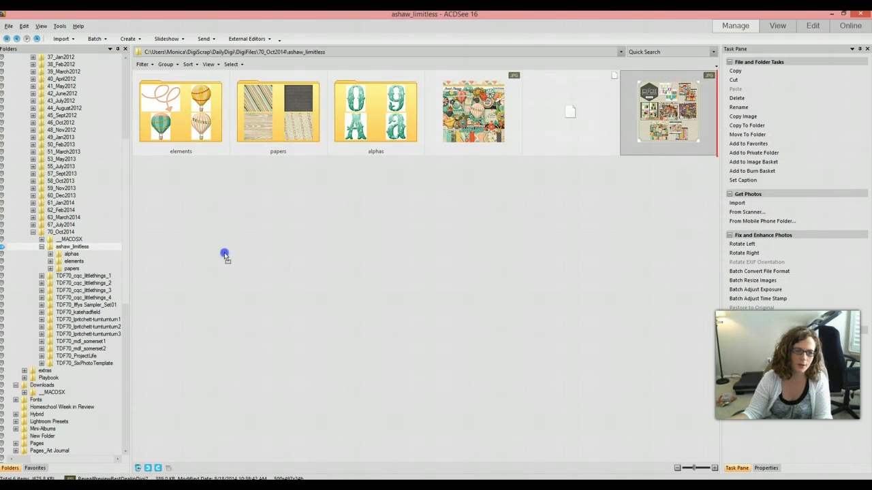
{"action": "mouse_move", "coordinate": [225, 256]}
{"action": "left_mouse_down"}
{"action": "mouse_move", "coordinate": [75, 284]}
{"action": "mouse_move", "coordinate": [63, 234]}
{"action": "left_mouse_up"}
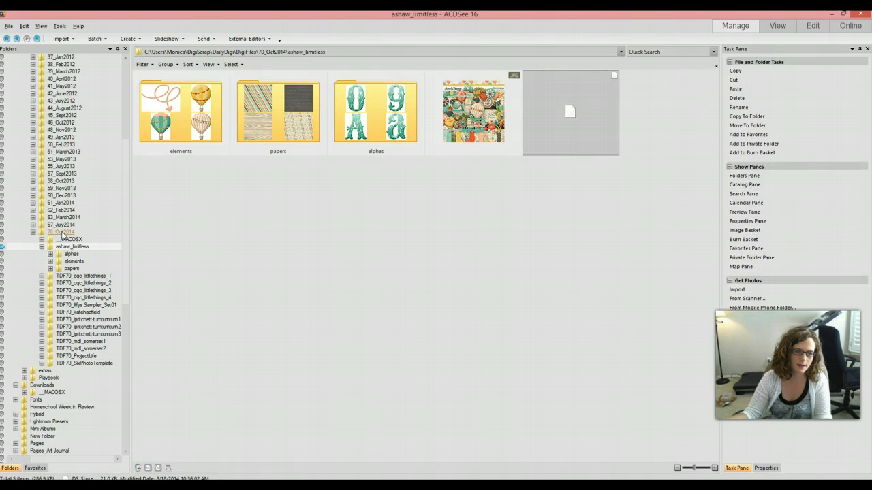
{"action": "left_click", "coordinate": [61, 232]}
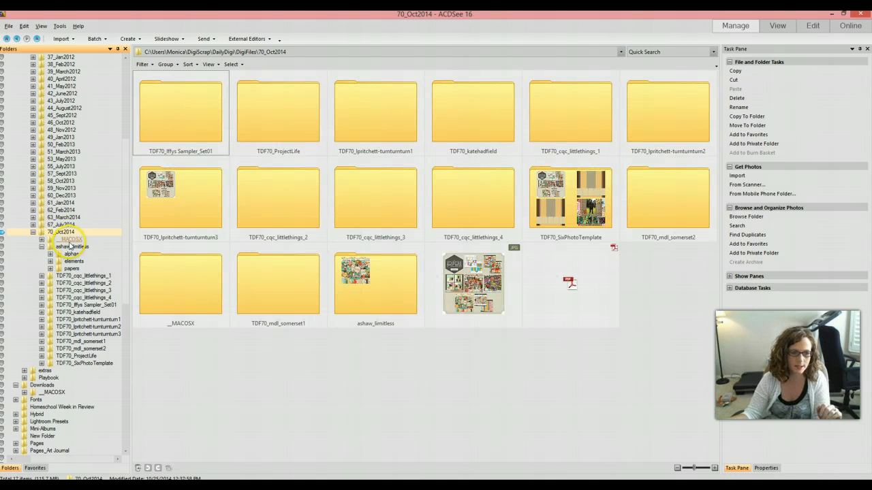
{"action": "left_click", "coordinate": [71, 246]}
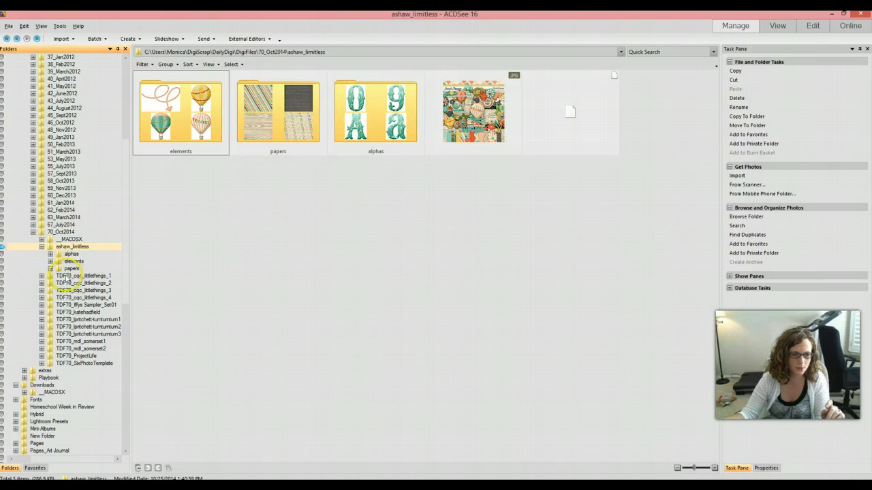
Step: Expand TDF70_cqc_littlethings_1 and view the contents of its cqc_littlethings_papers subfolder
{"action": "left_click", "coordinate": [48, 276]}
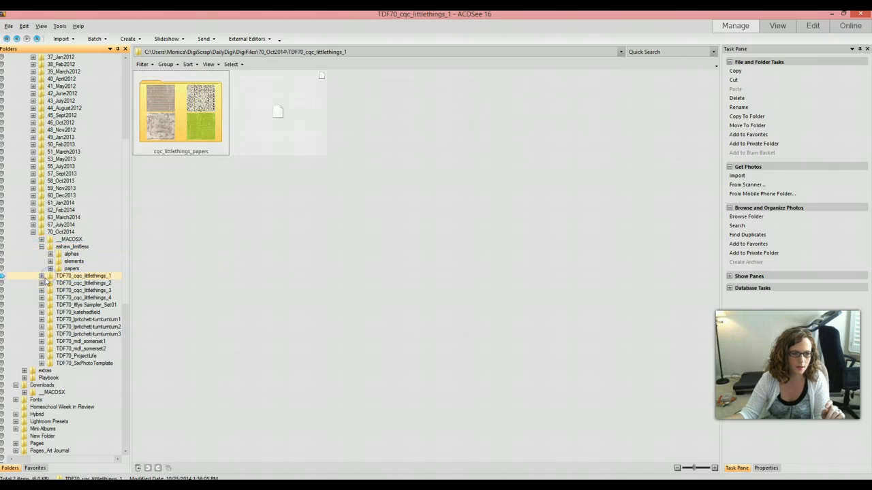
{"action": "left_click", "coordinate": [42, 276]}
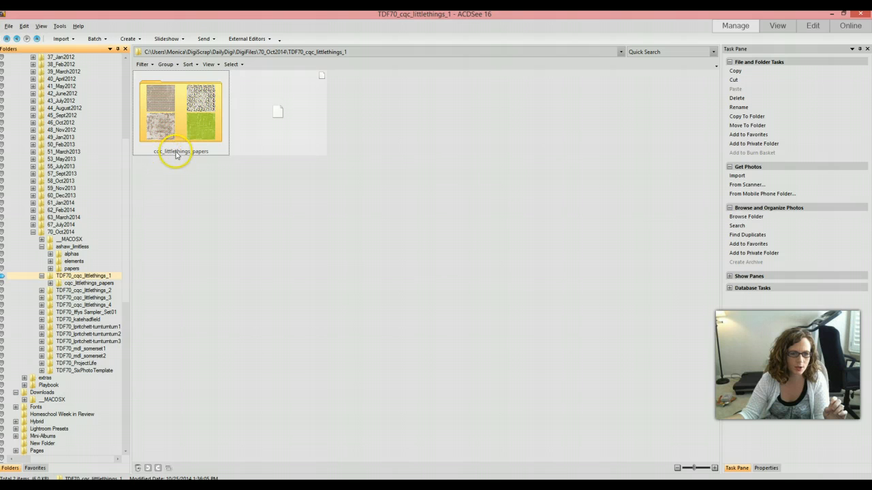
{"action": "left_click", "coordinate": [75, 283]}
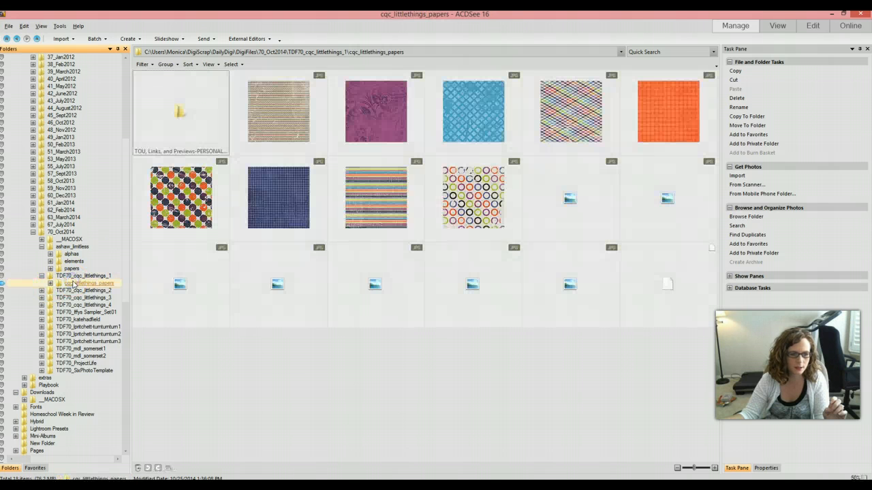
{"action": "left_click", "coordinate": [75, 276]}
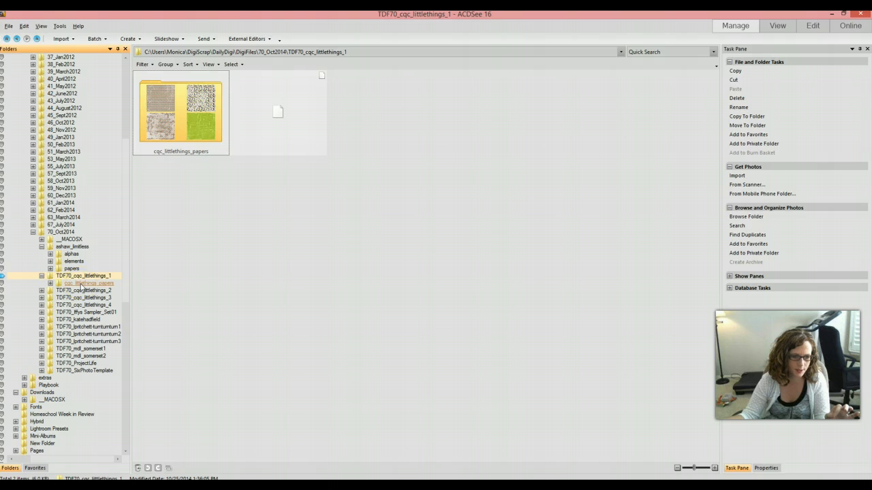
{"action": "left_click", "coordinate": [82, 277]}
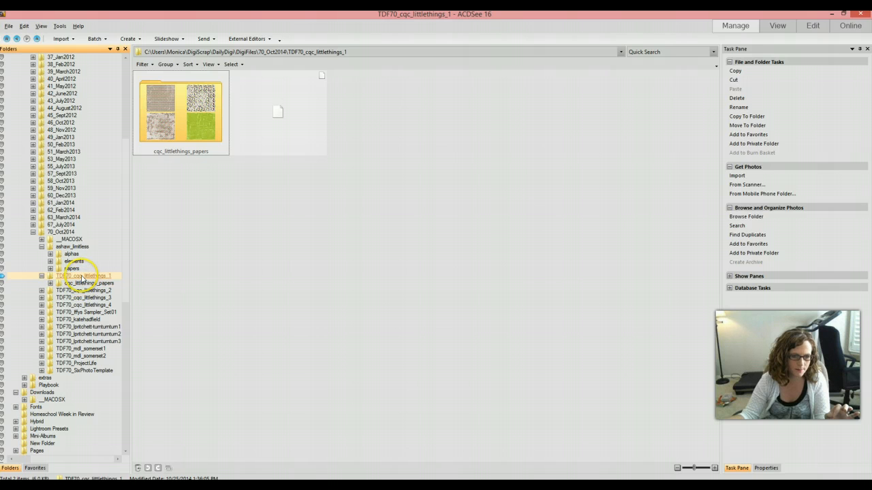
{"action": "left_click", "coordinate": [77, 283]}
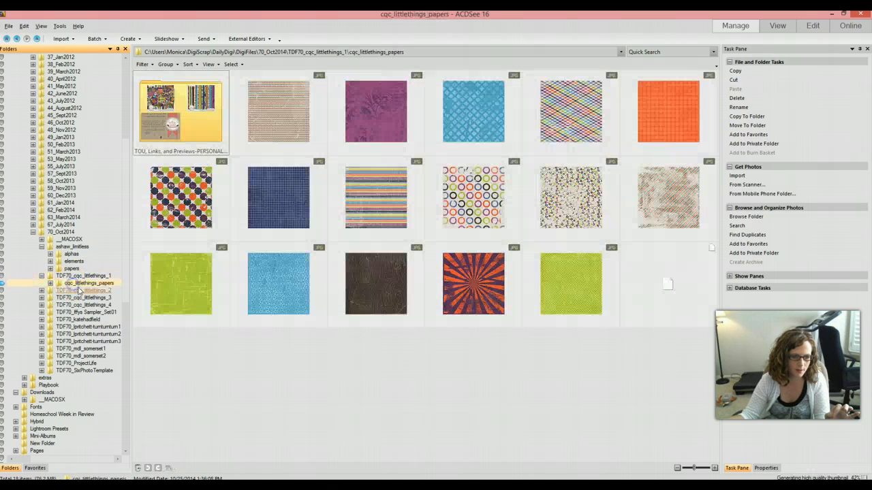
Step: View the contents of TDF70_cqc_littlethings_2 and TDF70_cqc_littlethings_1, and collapse the ashaw_limitless folder
{"action": "left_click", "coordinate": [79, 291]}
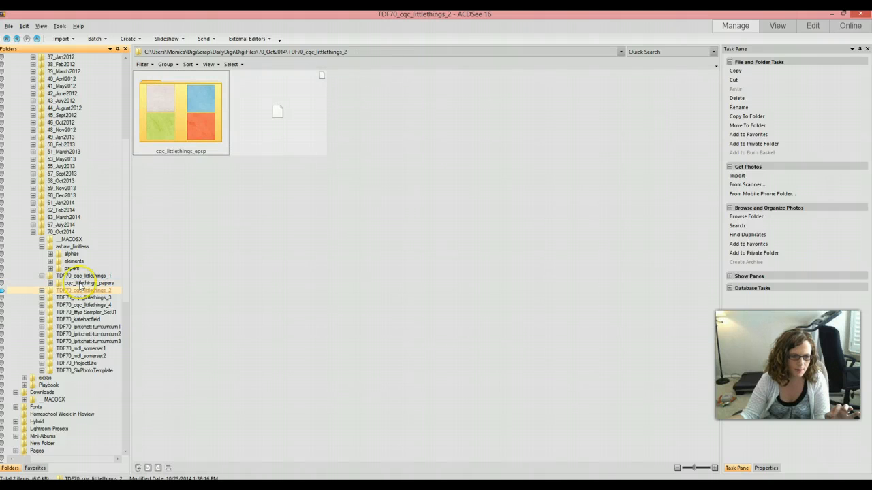
{"action": "left_click", "coordinate": [80, 276]}
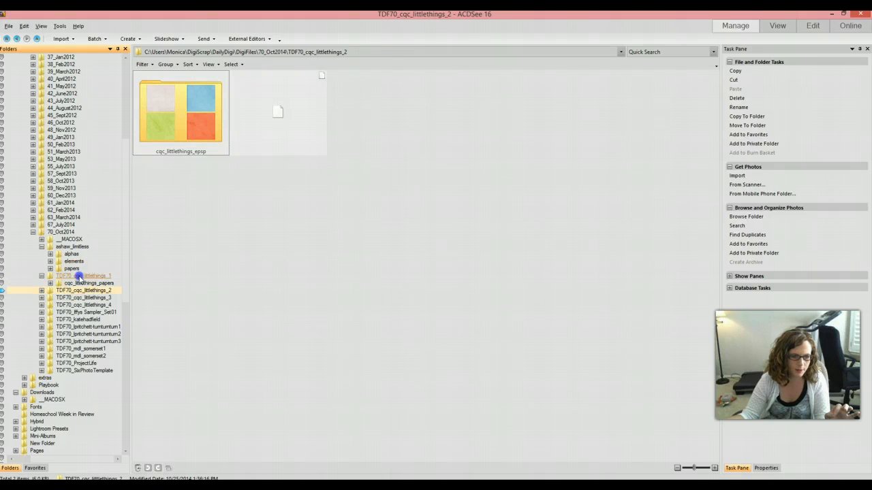
{"action": "left_click", "coordinate": [42, 247]}
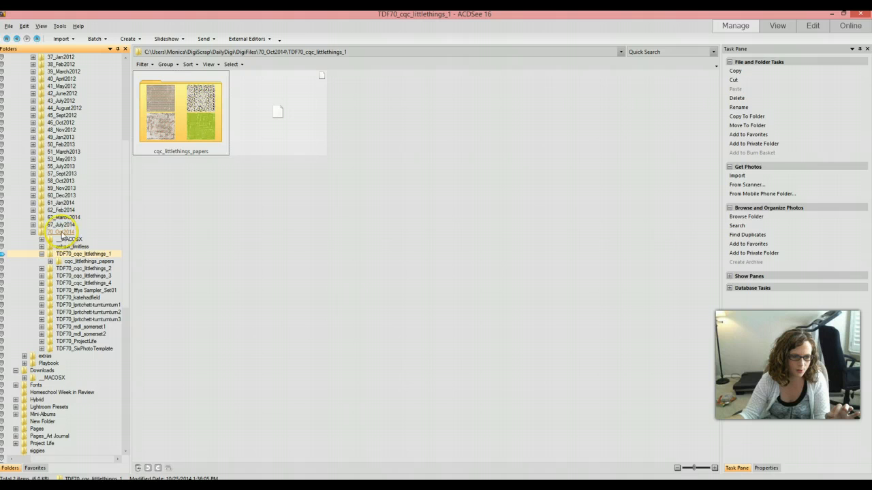
Step: Create a new folder named cqc_littlethings inside 70_Oct2014 and open it
{"action": "left_click", "coordinate": [61, 232]}
{"action": "right_click", "coordinate": [62, 234]}
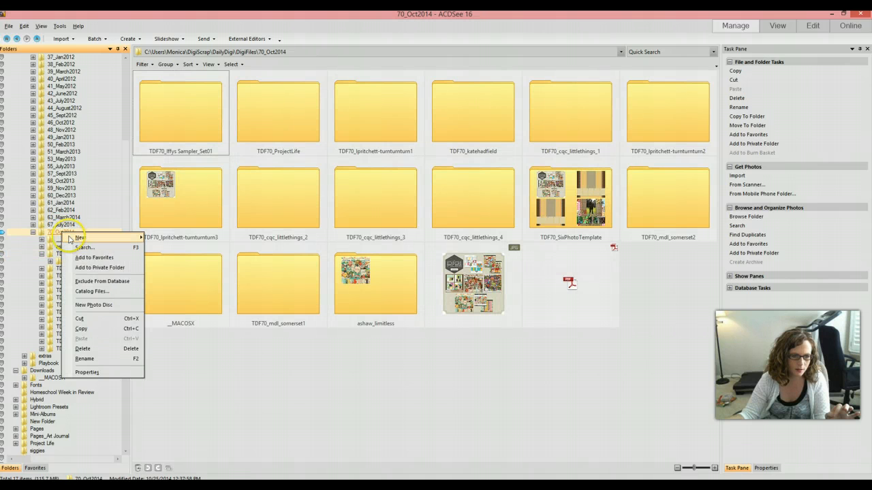
{"action": "right_click", "coordinate": [54, 235]}
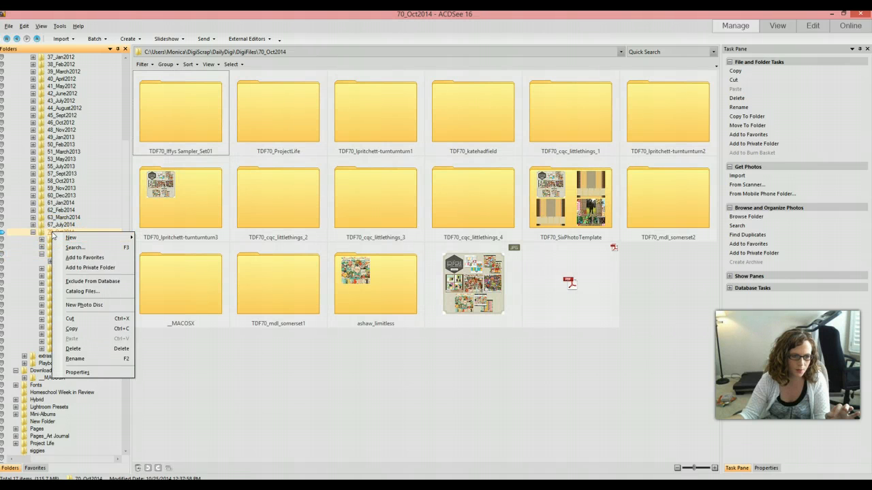
{"action": "mouse_move", "coordinate": [62, 238]}
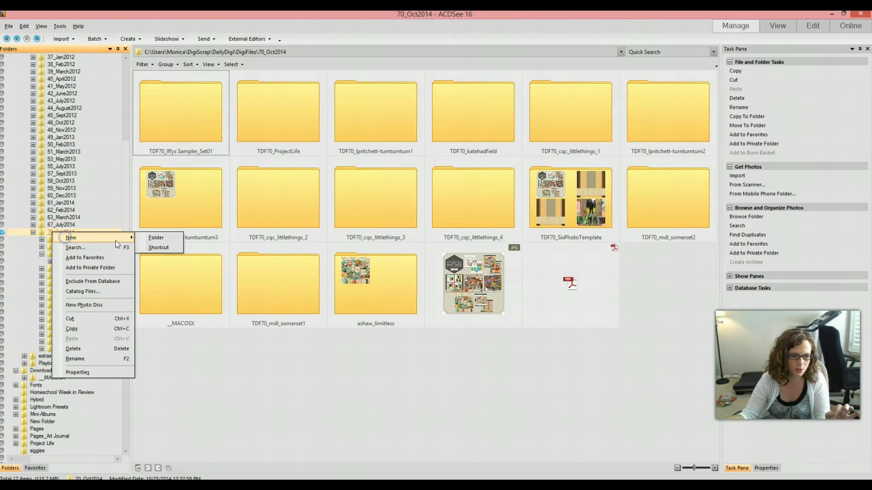
{"action": "left_click", "coordinate": [144, 238]}
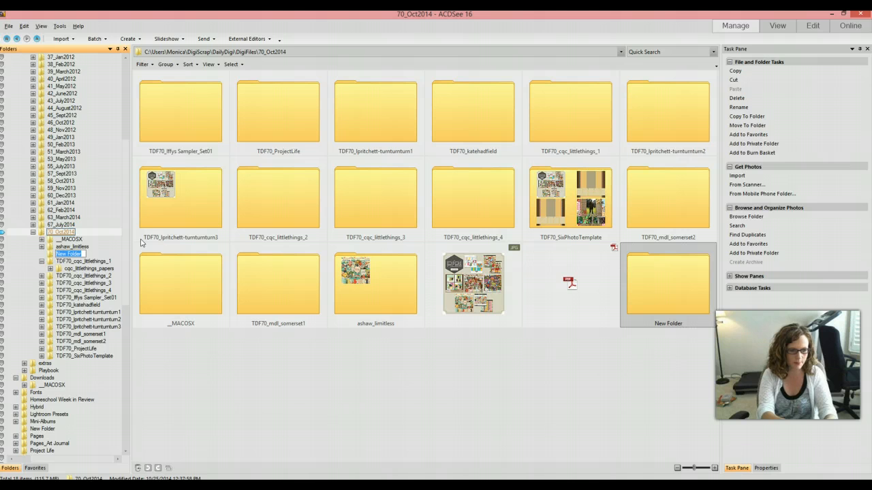
{"action": "type", "text": "co"}
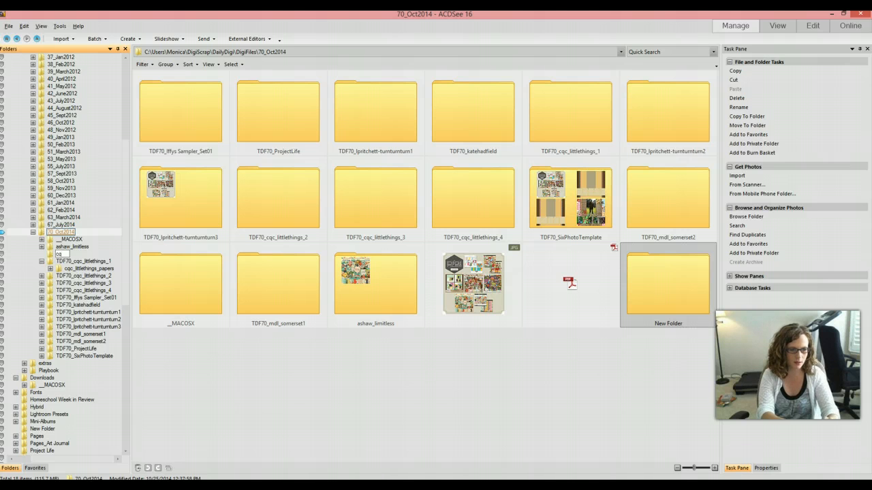
{"action": "type", "text": "c_"}
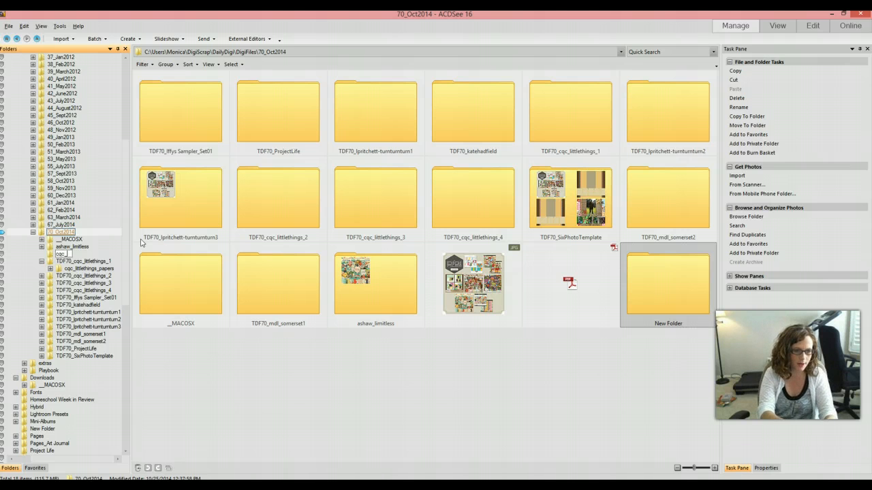
{"action": "type", "text": "littl"}
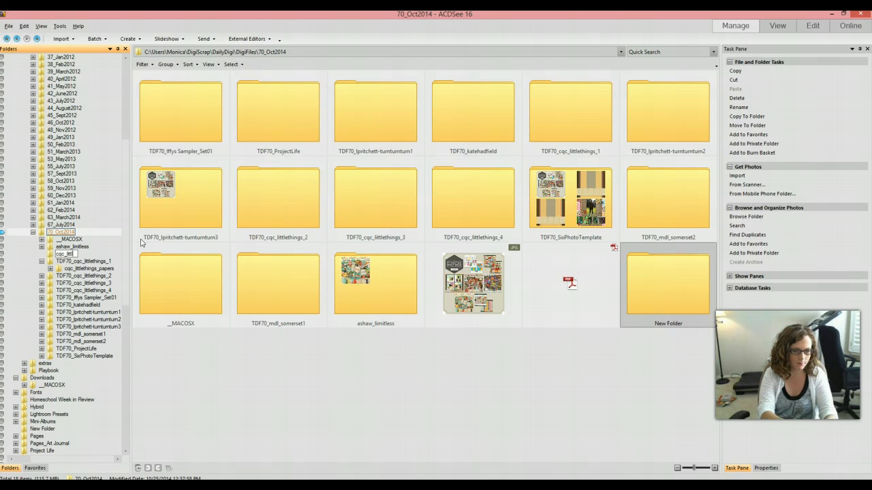
{"action": "type", "text": "ethings"}
{"action": "key", "text": "Return"}
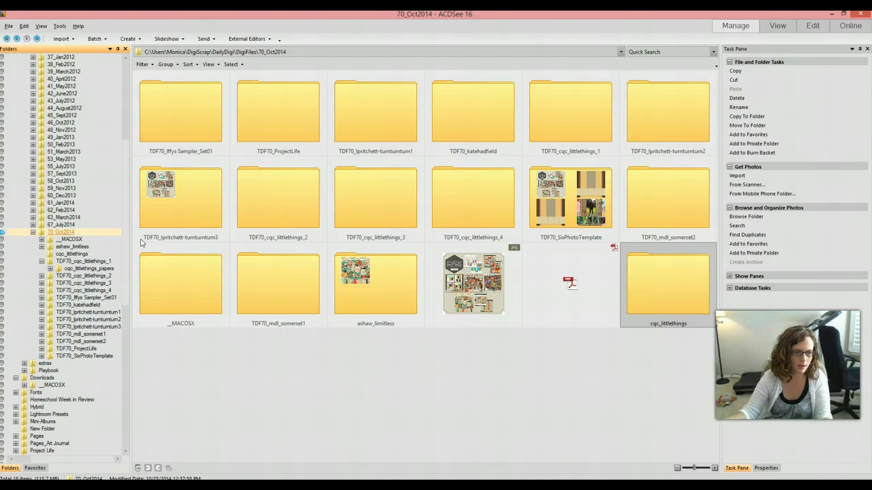
{"action": "left_click", "coordinate": [74, 255]}
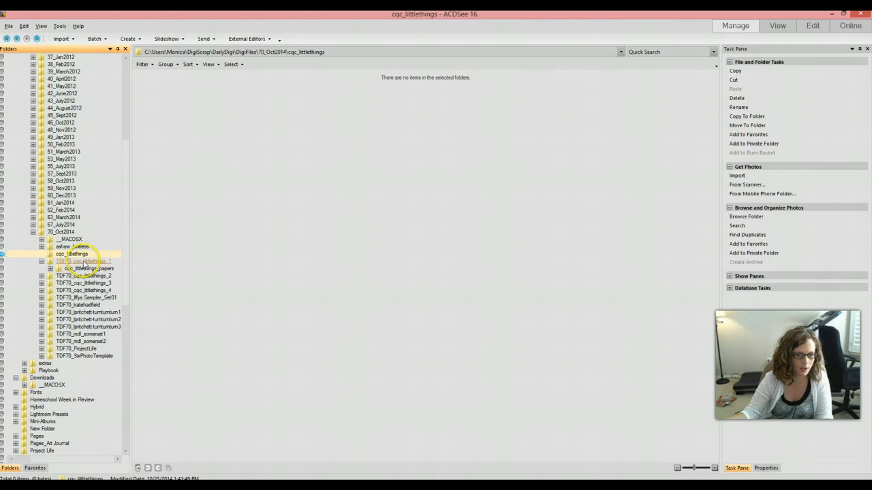
Step: Move the four folders TDF70_cqc_littlethings_1 through TDF70_cqc_littlethings_4 into the cqc_littlethings folder
{"action": "left_click", "coordinate": [84, 262]}
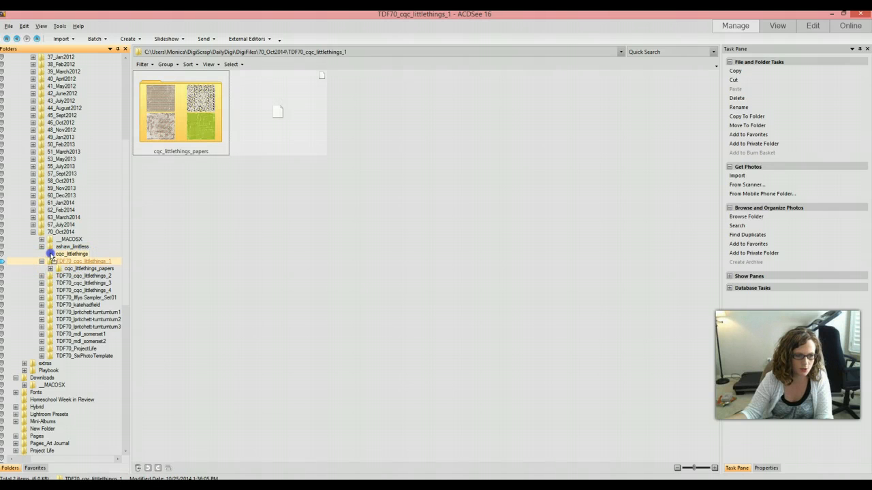
{"action": "left_click_drag", "start_coordinate": [50, 256], "coordinate": [50, 255]}
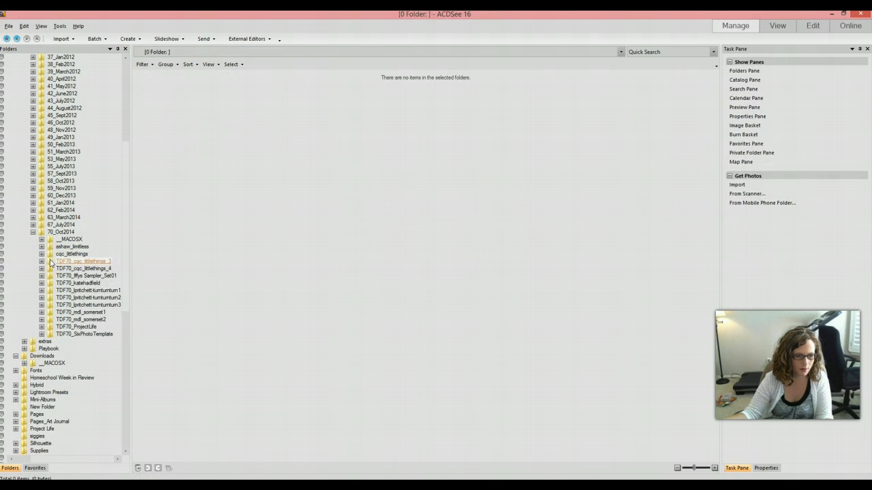
{"action": "left_click_drag", "start_coordinate": [49, 255], "coordinate": [49, 255]}
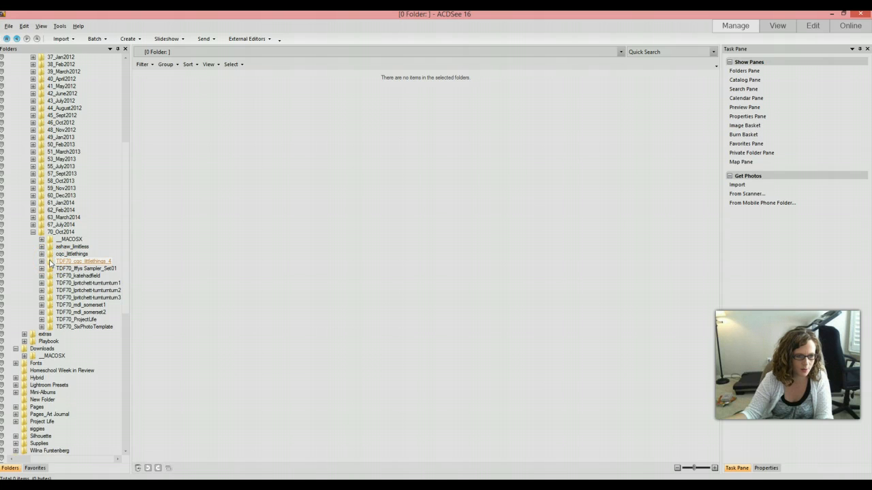
{"action": "left_click_drag", "start_coordinate": [49, 263], "coordinate": [49, 254]}
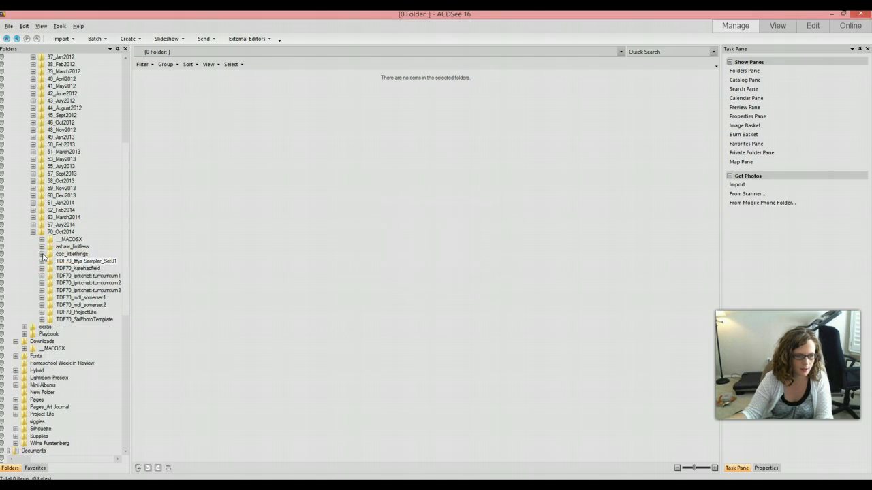
Step: Examine the contents of the four TDF70 subfolders in cqc_littlethings, including all the characters in cqc_littlethings_alpha
{"action": "left_click", "coordinate": [92, 262]}
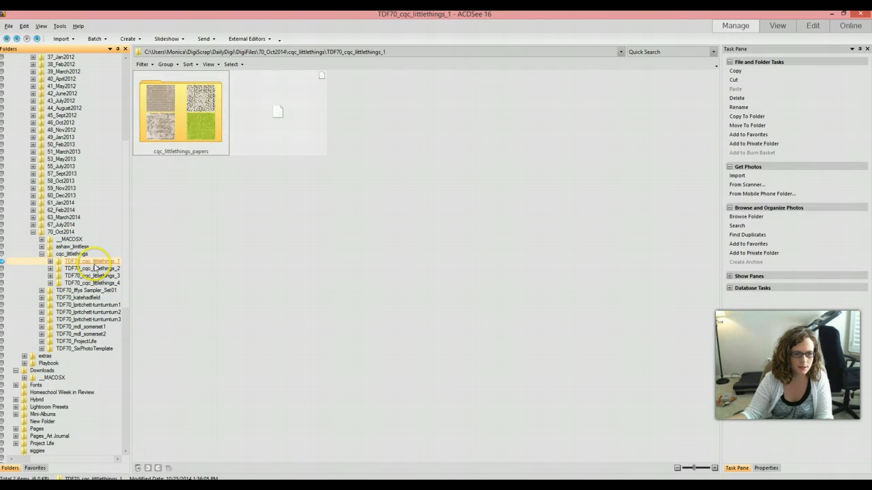
{"action": "left_click", "coordinate": [95, 269]}
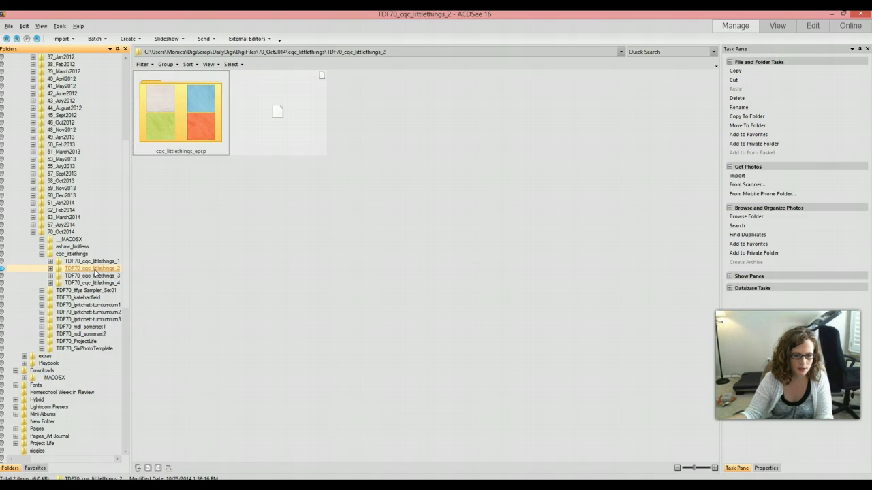
{"action": "left_click", "coordinate": [94, 276]}
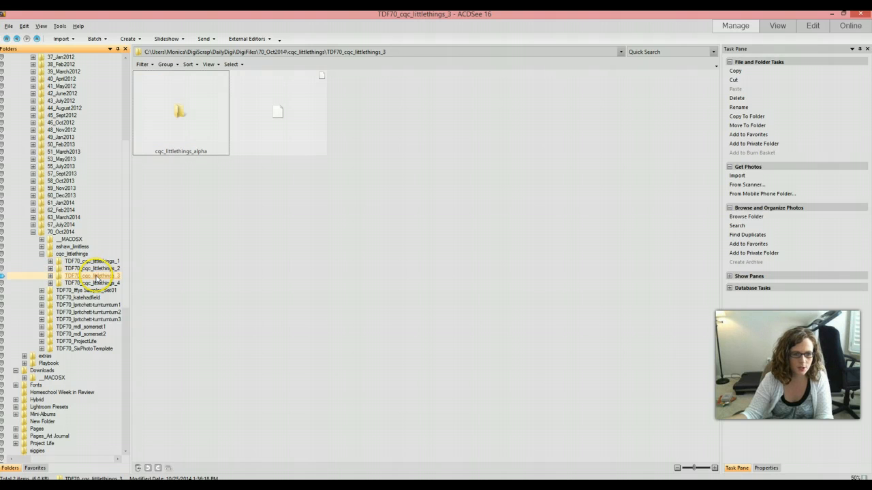
{"action": "double_click", "coordinate": [163, 124]}
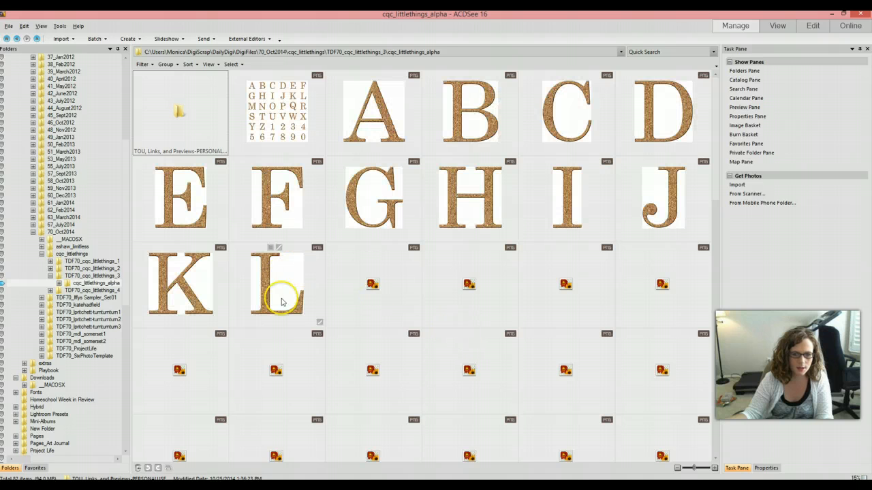
{"action": "scroll", "coordinate": [524, 371], "scroll_direction": "down", "scroll_amount": 4}
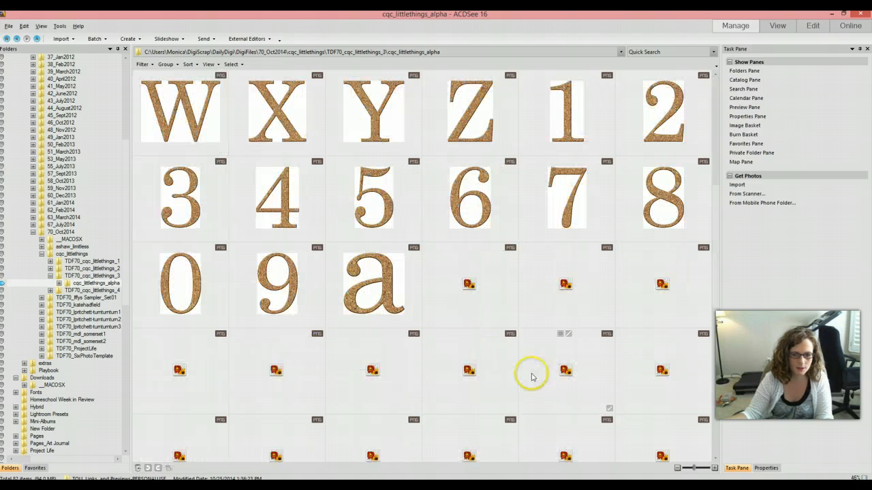
{"action": "scroll", "coordinate": [508, 368], "scroll_direction": "down", "scroll_amount": 3}
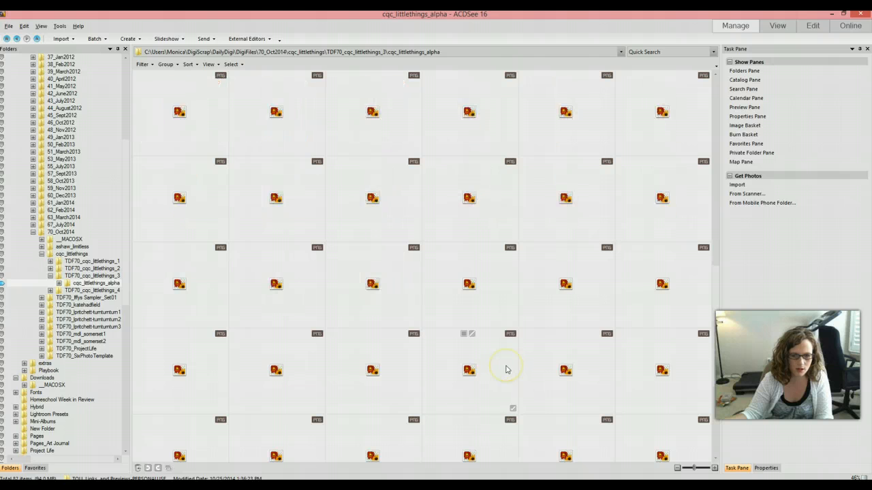
{"action": "mouse_move", "coordinate": [506, 370]}
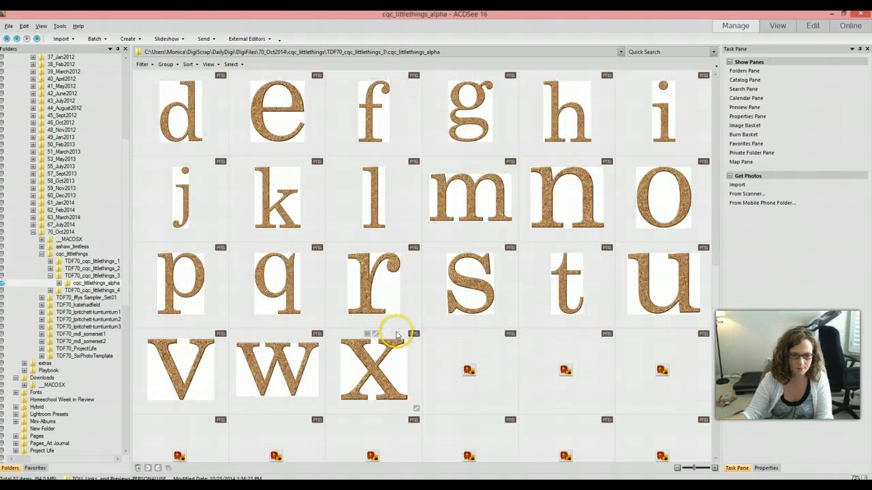
{"action": "scroll", "coordinate": [397, 335], "scroll_direction": "down", "scroll_amount": 2}
{"action": "scroll", "coordinate": [397, 336], "scroll_direction": "down", "scroll_amount": 1}
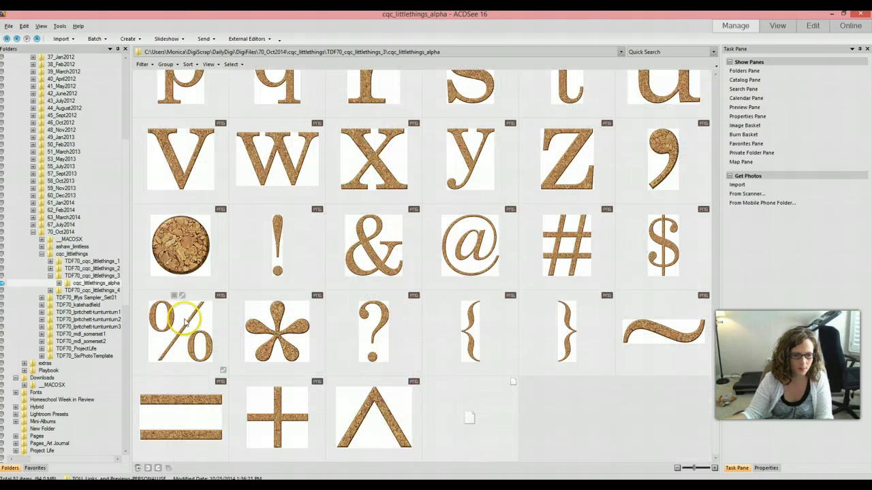
{"action": "left_click", "coordinate": [105, 291]}
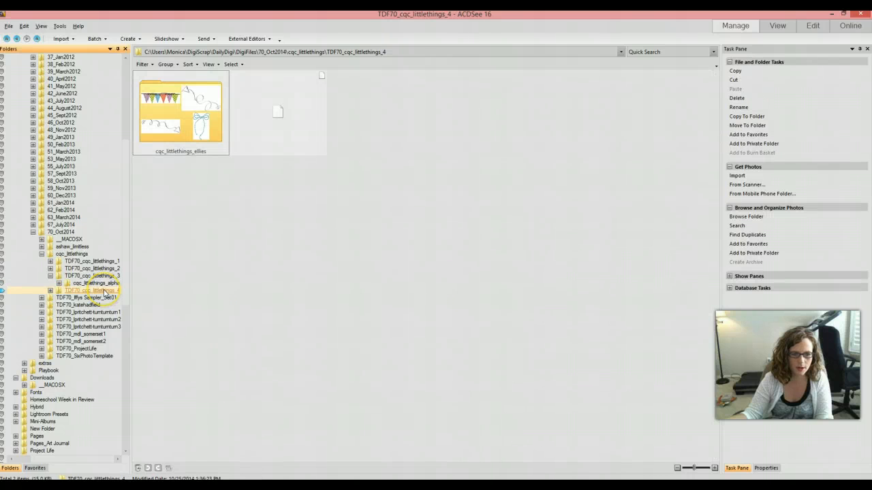
{"action": "left_click_drag", "start_coordinate": [192, 118], "coordinate": [98, 289]}
Step: Move the cqc_littlethings_papers subfolder out of TDF70_cqc_littlethings_1 directly into cqc_littlethings
{"action": "left_click", "coordinate": [99, 263]}
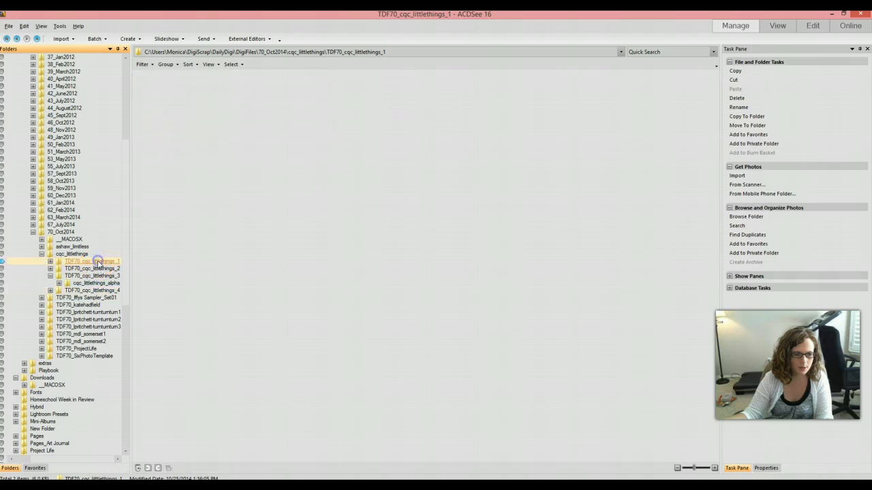
{"action": "left_click", "coordinate": [50, 261]}
{"action": "left_click", "coordinate": [77, 270]}
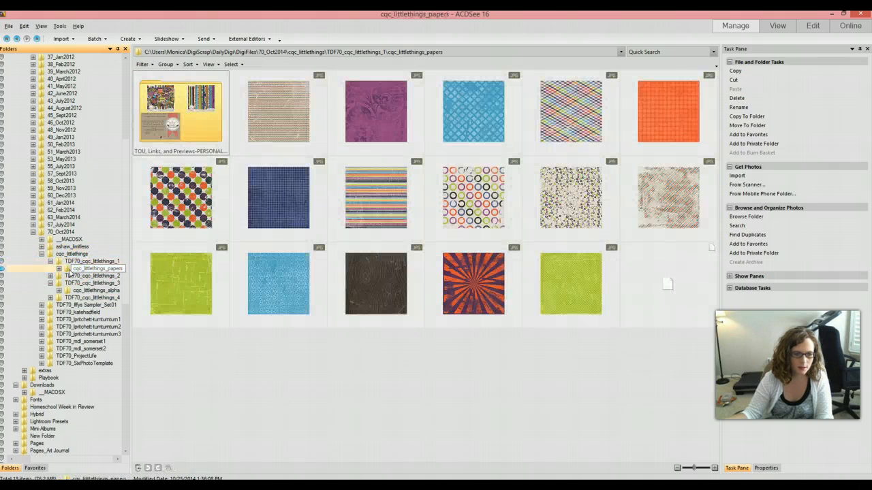
{"action": "left_click_drag", "start_coordinate": [67, 270], "coordinate": [63, 255]}
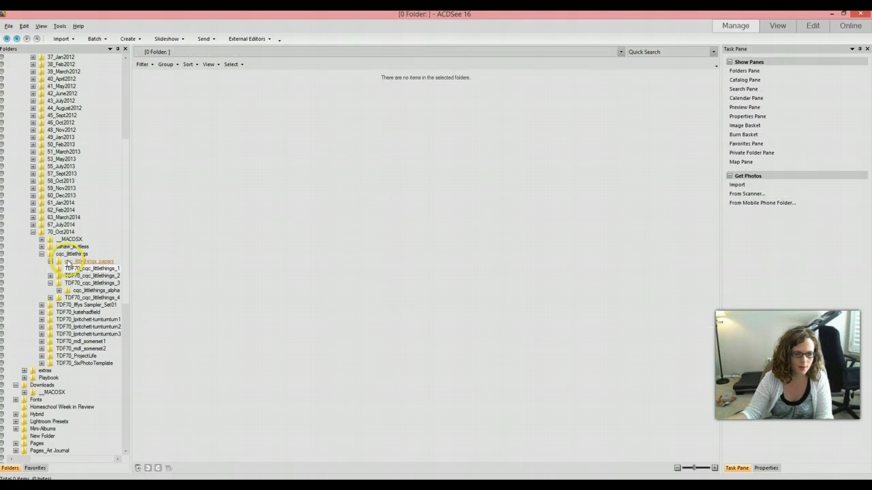
Step: Rename the cqc_littlethings_papers folder as papers
{"action": "left_click", "coordinate": [68, 263]}
{"action": "right_click", "coordinate": [79, 262]}
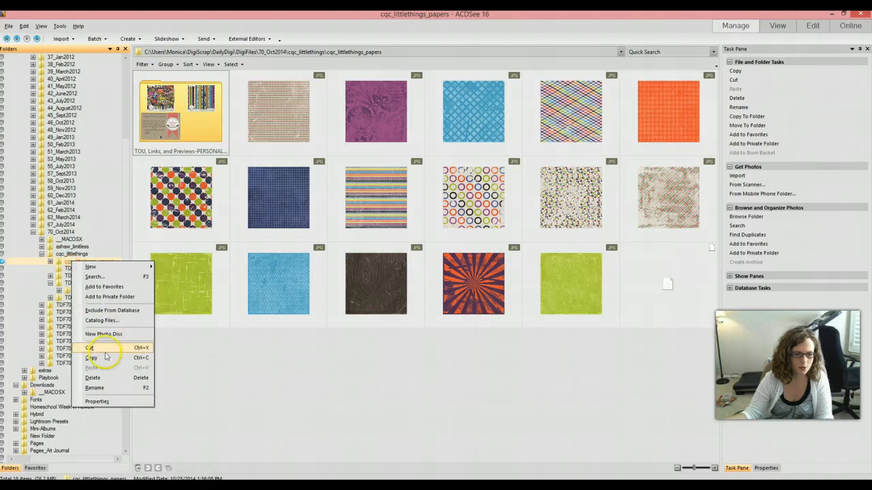
{"action": "left_click", "coordinate": [94, 388]}
{"action": "type", "text": "papers"}
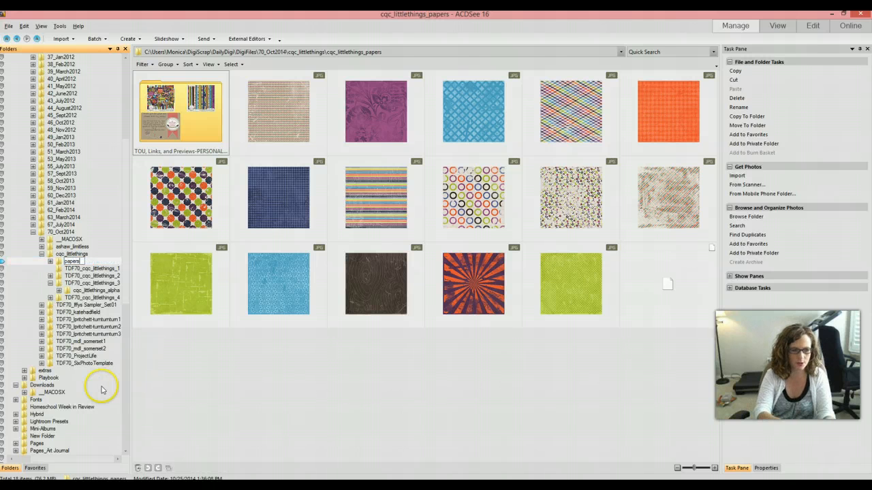
{"action": "key", "text": "Return"}
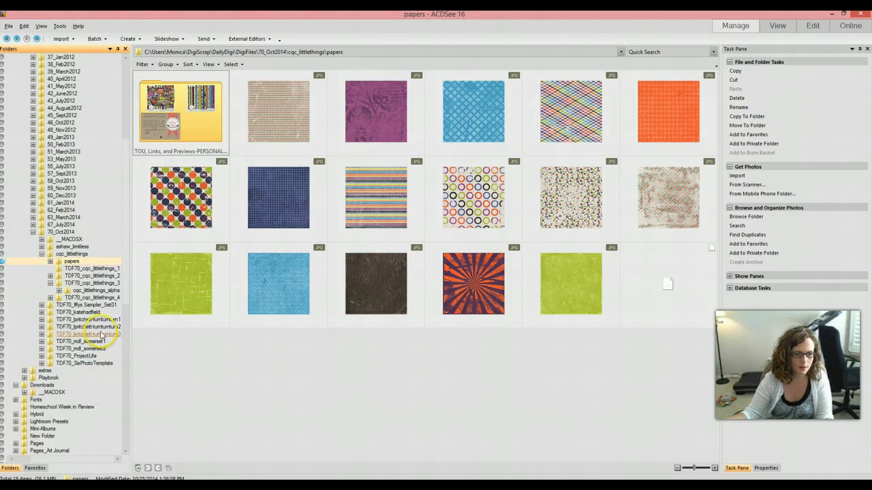
Step: Delete the emptied TDF70_cqc_littlethings_1 folder and expand TDF70_cqc_littlethings_2
{"action": "left_click", "coordinate": [99, 272]}
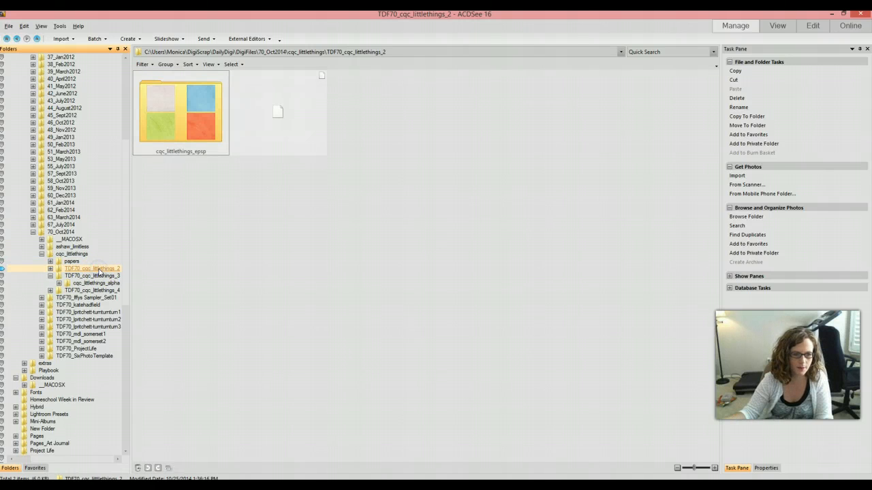
{"action": "left_click", "coordinate": [50, 268]}
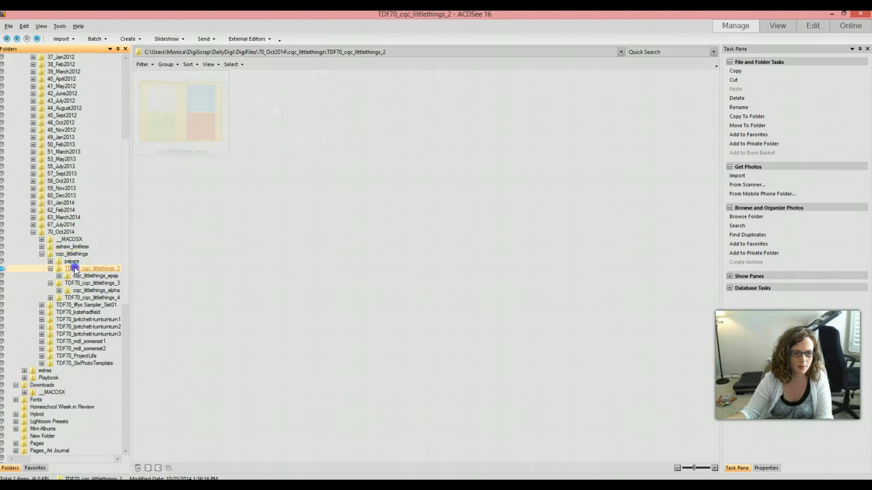
Step: Move the TOU, Links, and Previews-PERSONALUSE subfolder out of papers directly into the cqc_littlethings folder
{"action": "left_click", "coordinate": [70, 262]}
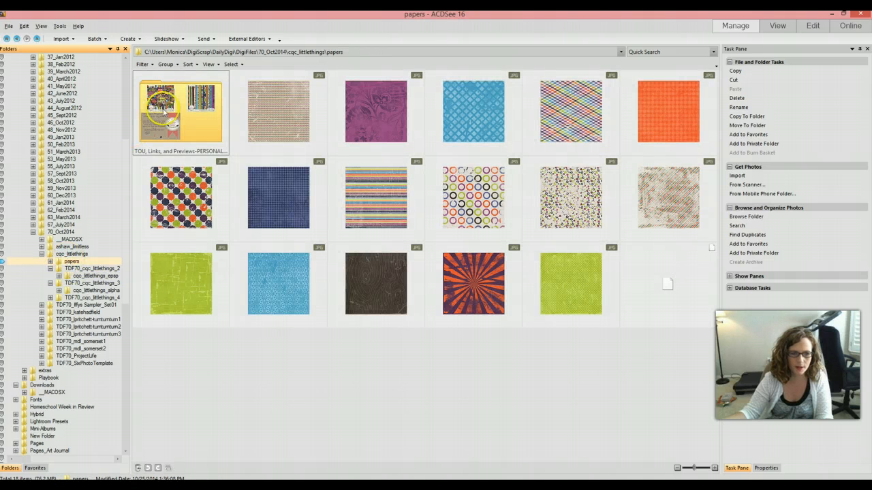
{"action": "left_click", "coordinate": [200, 123]}
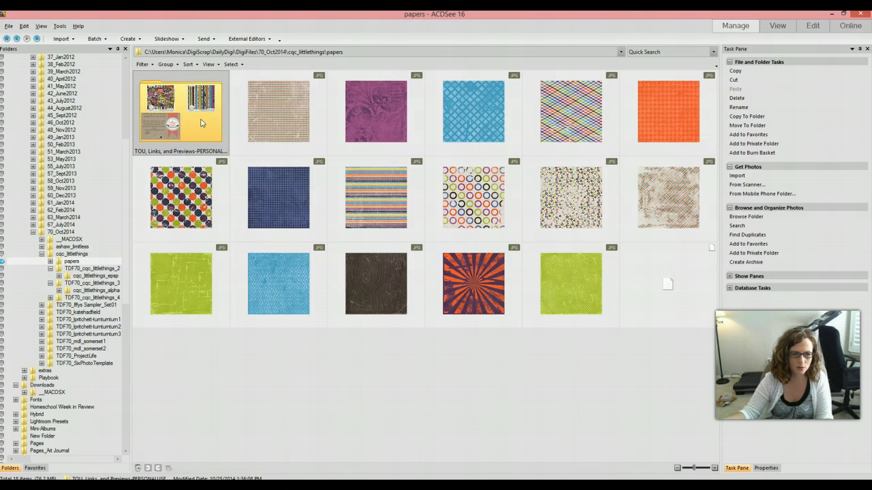
{"action": "left_click", "coordinate": [87, 283]}
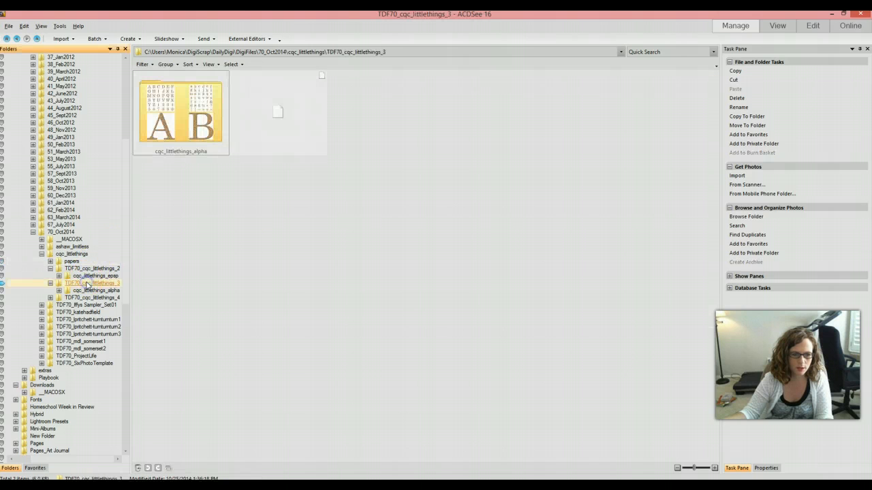
{"action": "left_click", "coordinate": [71, 268]}
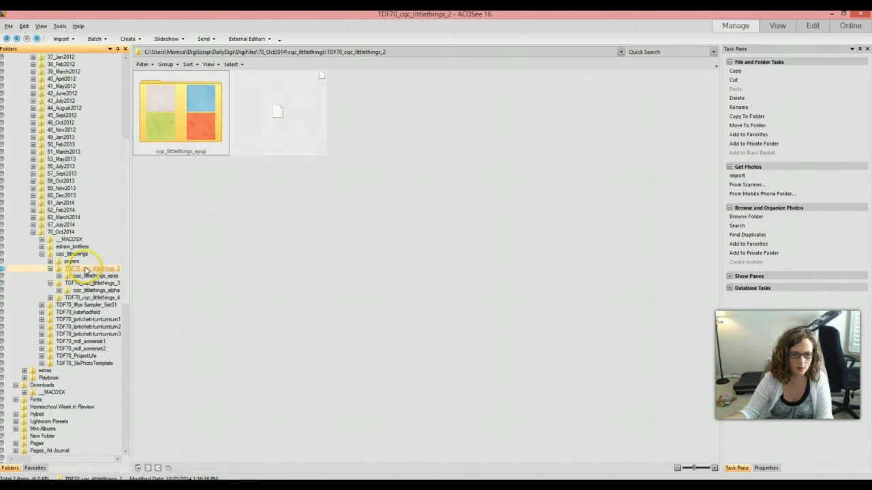
{"action": "left_click", "coordinate": [71, 262]}
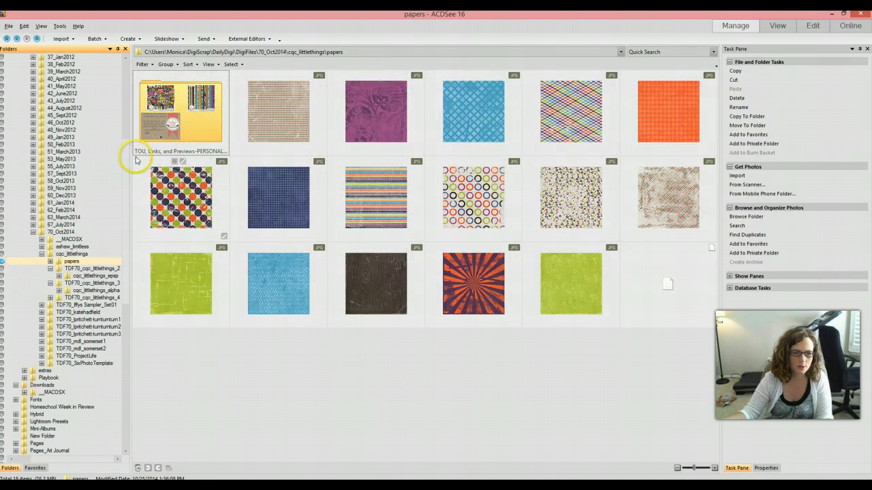
{"action": "left_click", "coordinate": [195, 120]}
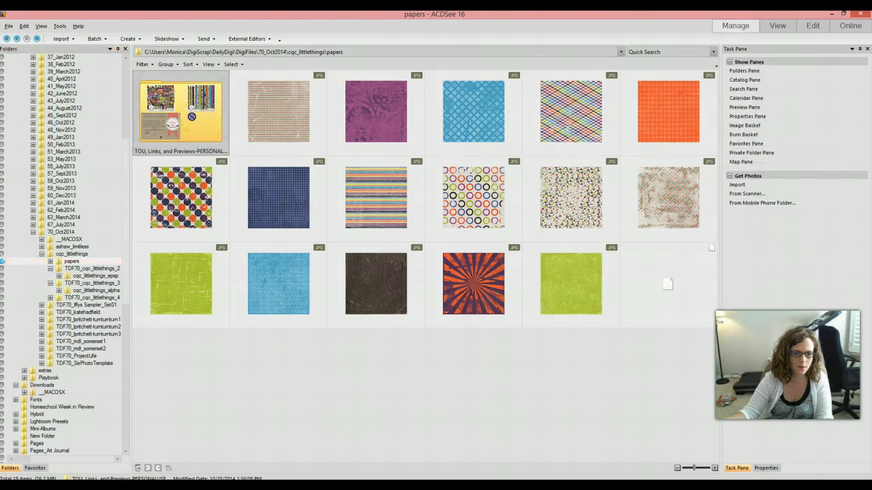
{"action": "left_click_drag", "start_coordinate": [79, 255], "coordinate": [80, 256]}
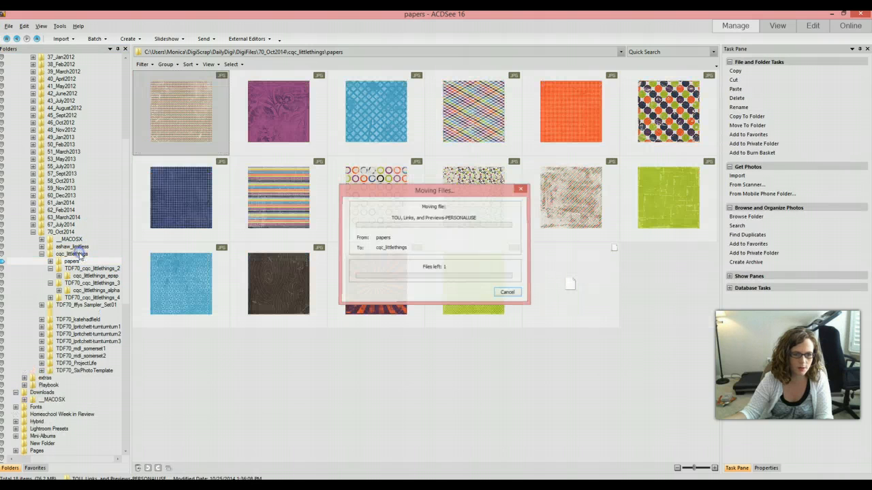
{"action": "left_click", "coordinate": [80, 262]}
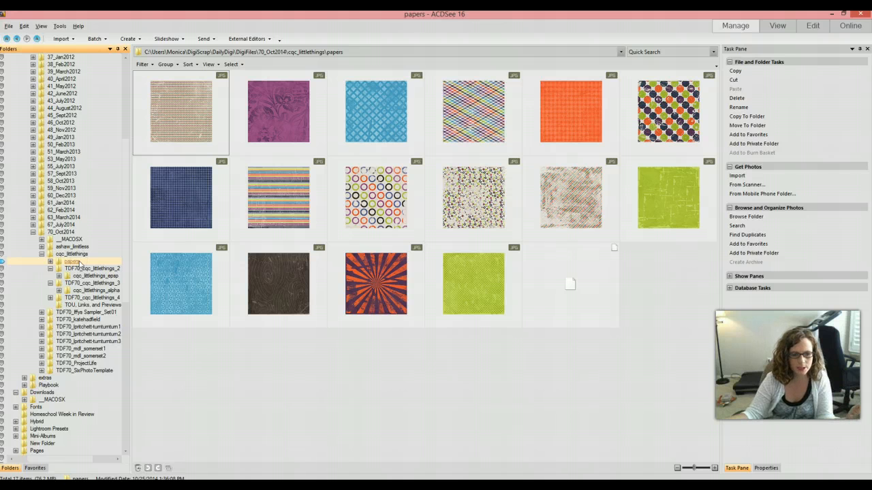
{"action": "left_click", "coordinate": [79, 263]}
{"action": "left_click", "coordinate": [49, 263]}
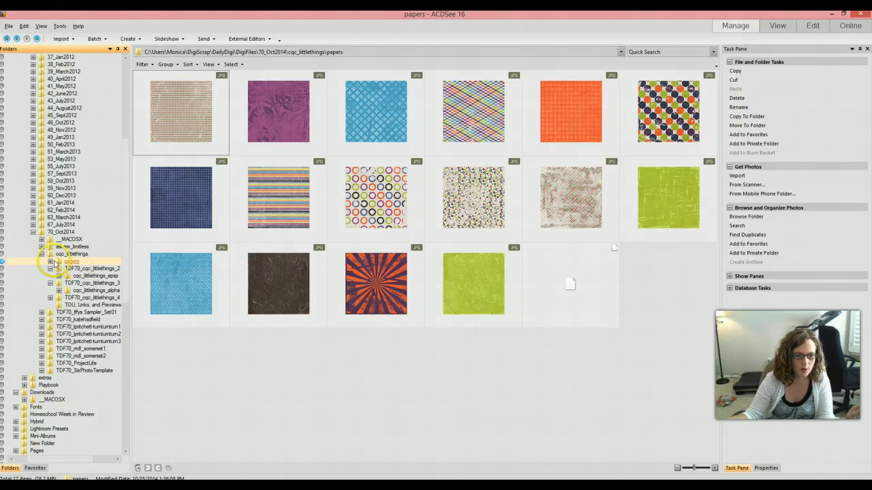
Step: Move all the solid paper JPGs from cqc_littlethings_epsp in TDF70_cqc_littlethings_2 into the papers folder
{"action": "left_click", "coordinate": [84, 268]}
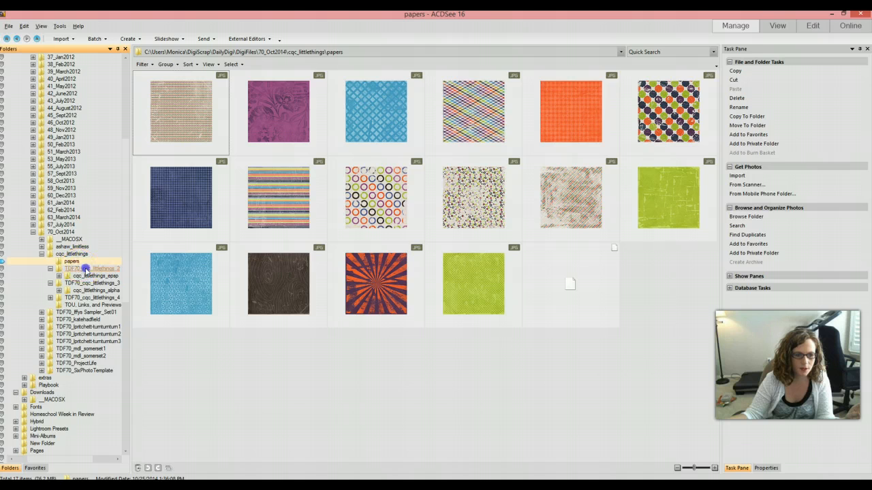
{"action": "left_click", "coordinate": [165, 91]}
{"action": "double_click", "coordinate": [172, 113]}
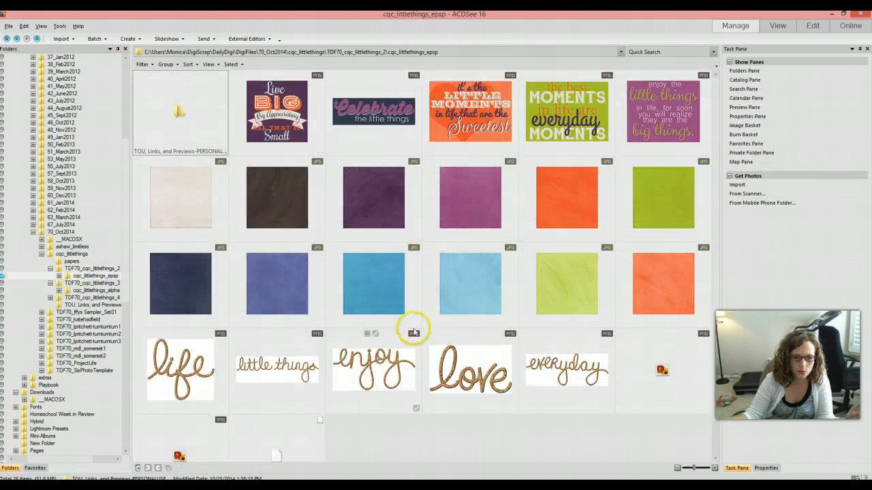
{"action": "left_click", "coordinate": [107, 277]}
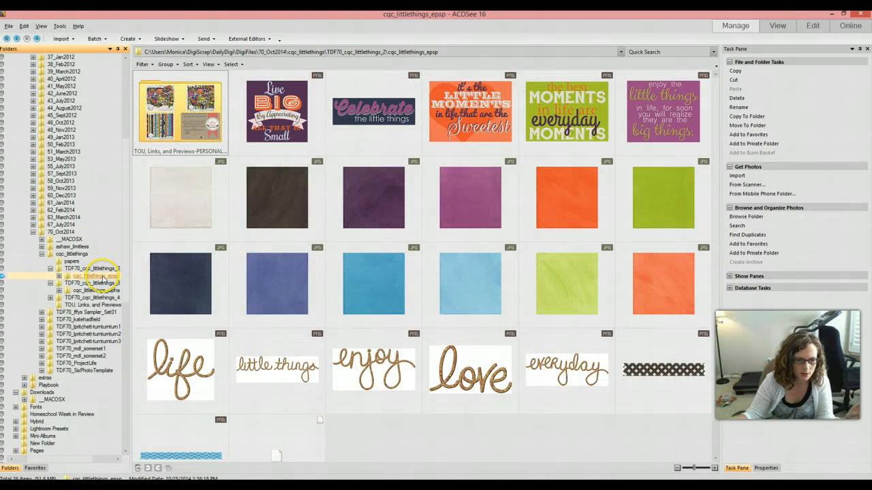
{"action": "scroll", "coordinate": [498, 333], "scroll_direction": "down", "scroll_amount": 1}
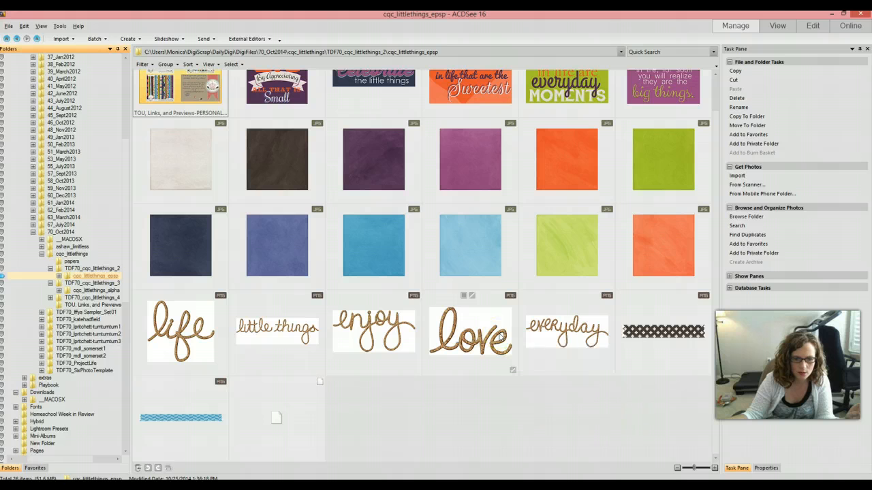
{"action": "scroll", "coordinate": [499, 334], "scroll_direction": "up", "scroll_amount": 1}
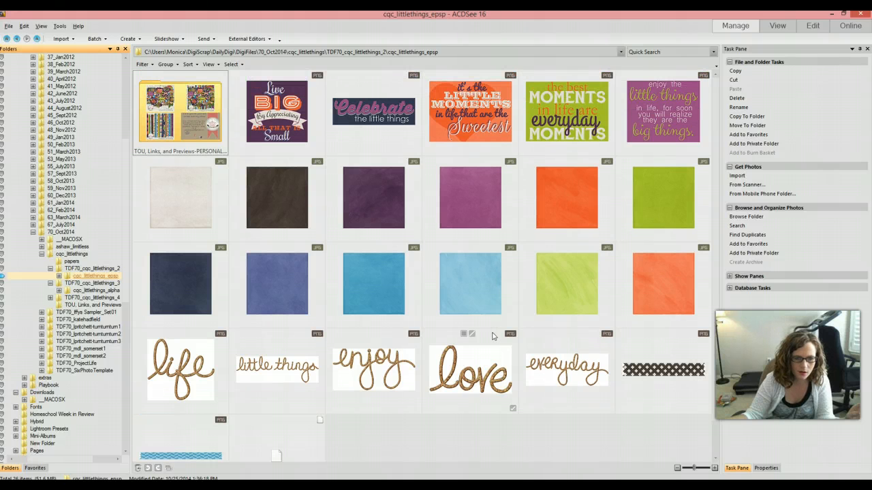
{"action": "left_click", "coordinate": [294, 218]}
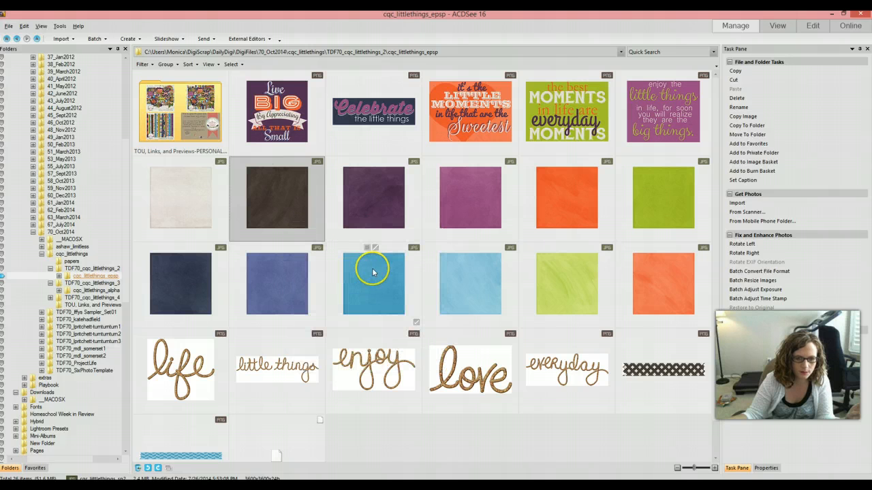
{"action": "left_click", "coordinate": [171, 207]}
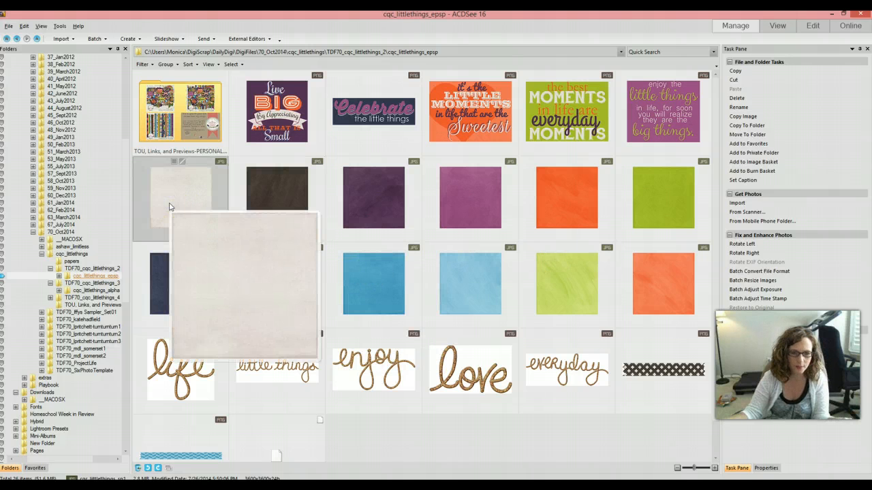
{"action": "left_click", "coordinate": [648, 281], "text": "shift"}
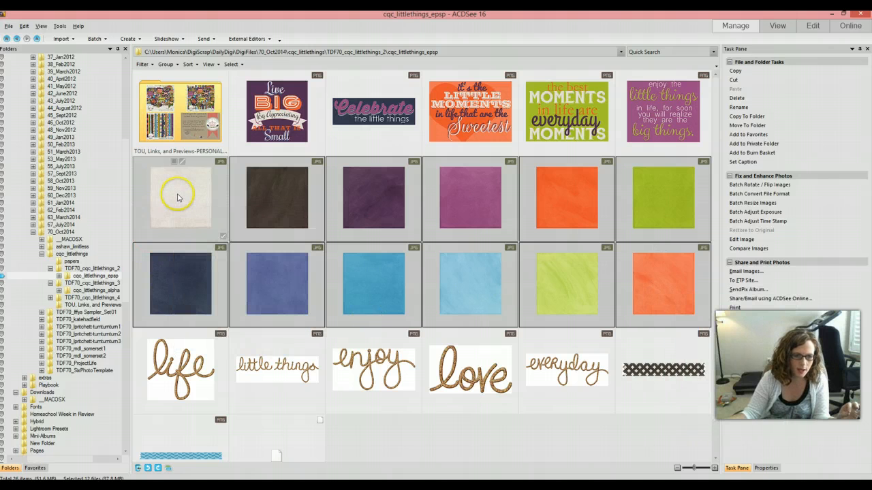
{"action": "left_click_drag", "start_coordinate": [181, 197], "coordinate": [72, 262]}
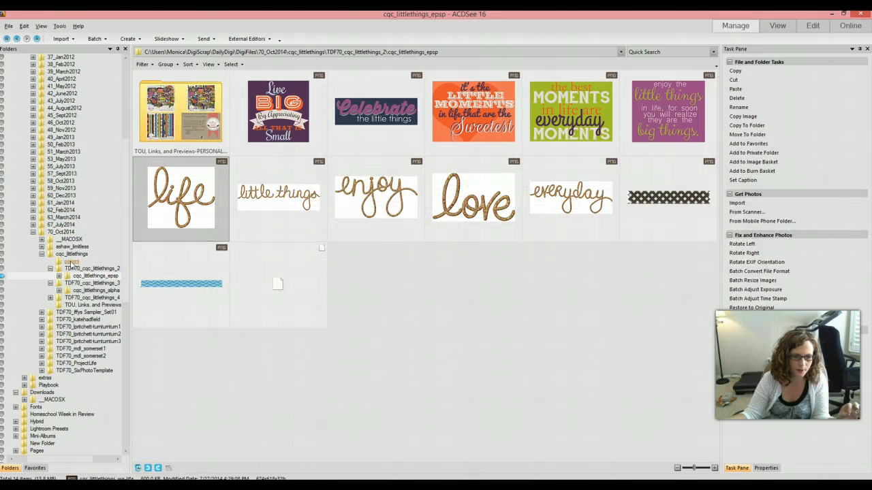
Step: Move cqc_littlethings_epsp out of TDF70_cqc_littlethings_2 directly into cqc_littlethings and delete the emptied TDF70_cqc_littlethings_2 folder
{"action": "mouse_move", "coordinate": [278, 112]}
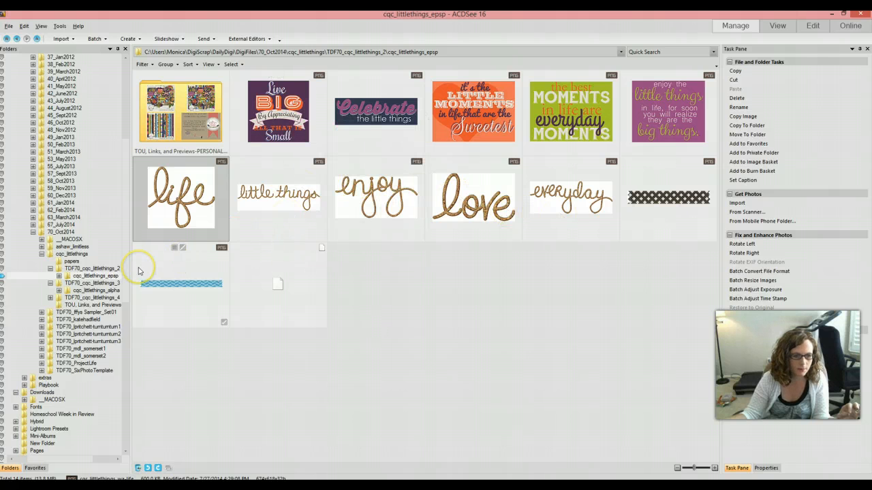
{"action": "mouse_move", "coordinate": [139, 271]}
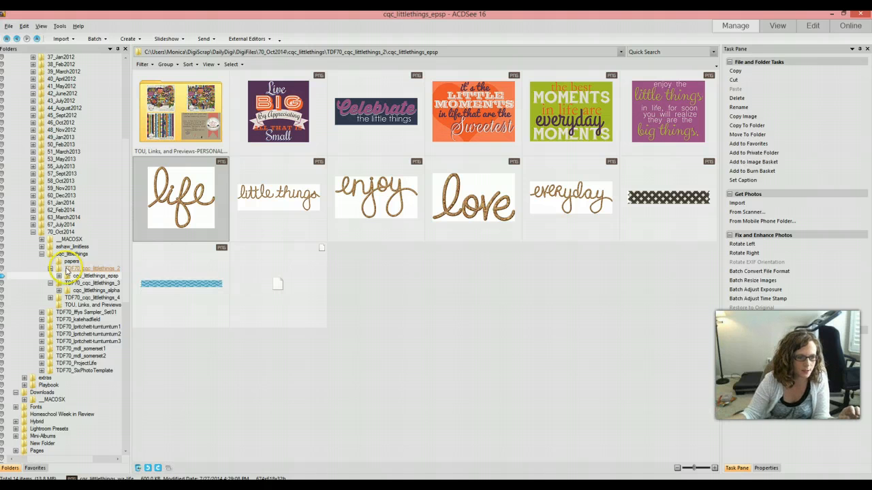
{"action": "left_click", "coordinate": [68, 263]}
{"action": "left_click", "coordinate": [73, 269]}
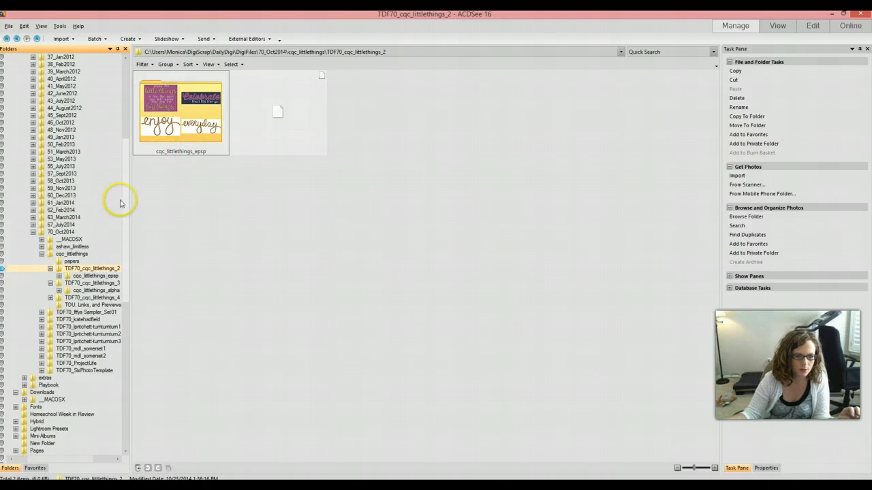
{"action": "left_click", "coordinate": [93, 276]}
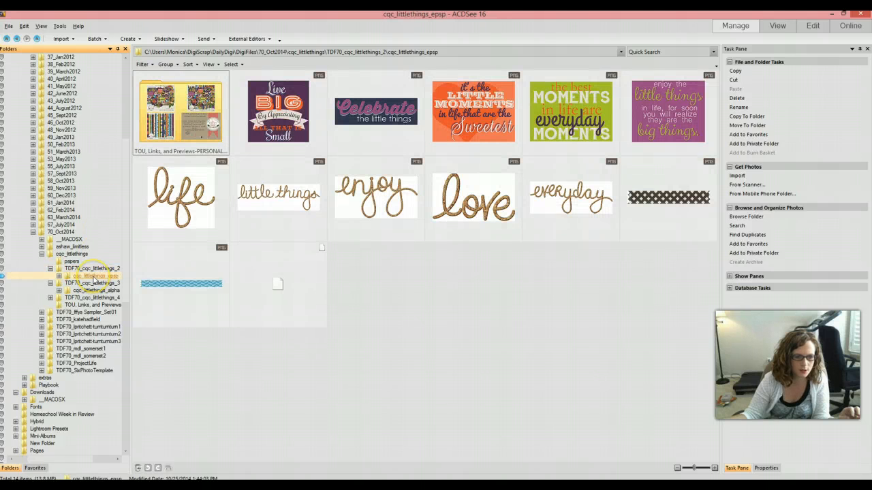
{"action": "left_click", "coordinate": [92, 269]}
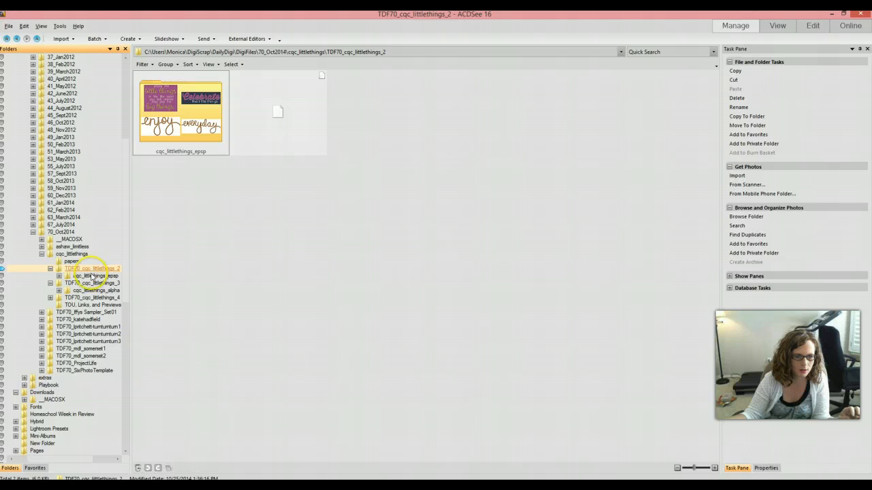
{"action": "left_click", "coordinate": [92, 276]}
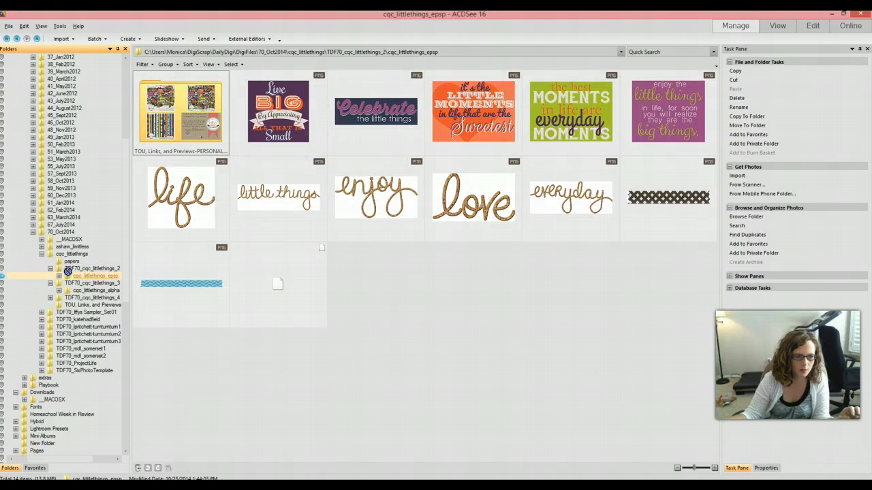
{"action": "left_click_drag", "start_coordinate": [67, 255], "coordinate": [67, 255]}
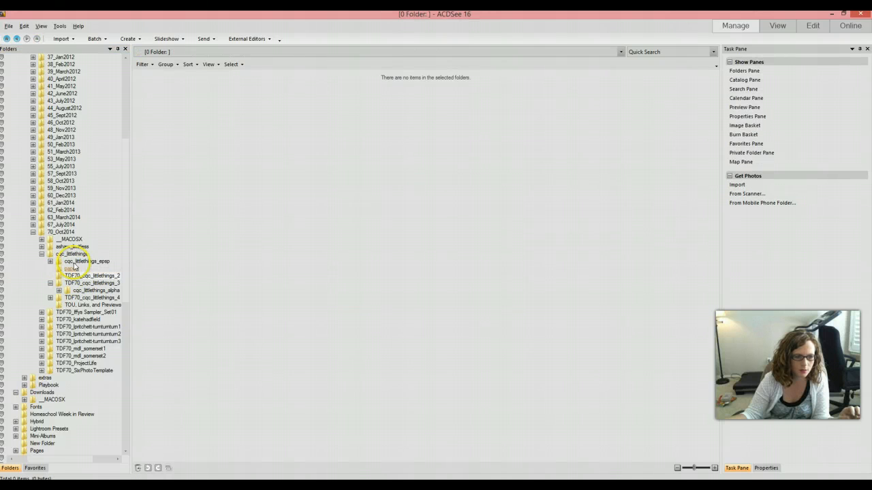
{"action": "left_click", "coordinate": [83, 276]}
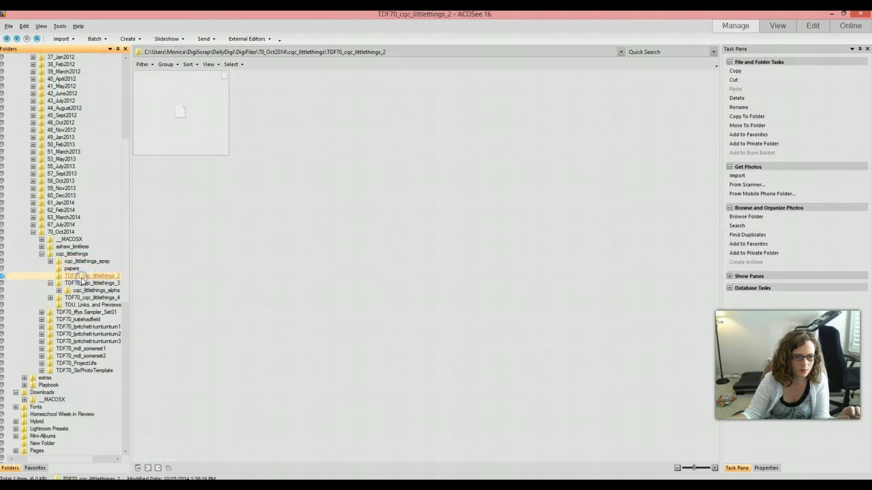
{"action": "key", "text": "Delete"}
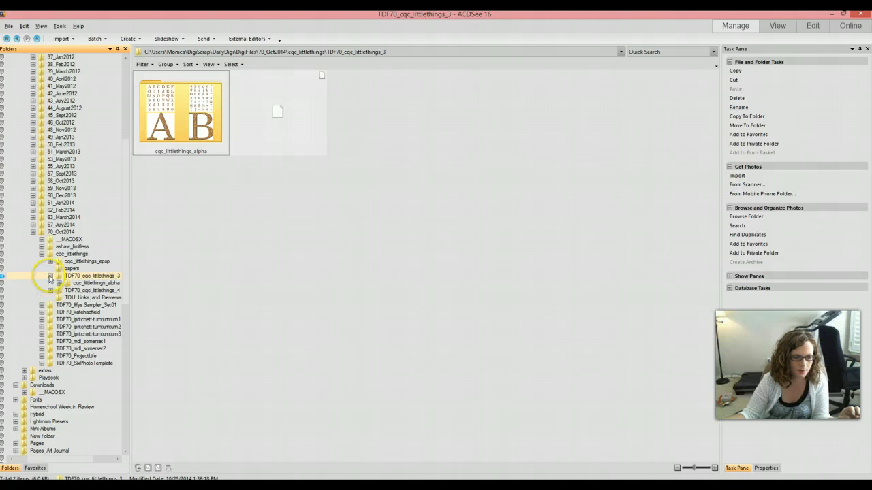
Step: Move the cqc_littlethings_alpha subfolder out of TDF70_cqc_littlethings_3 directly into cqc_littlethings
{"action": "left_click", "coordinate": [50, 276]}
{"action": "left_click", "coordinate": [50, 276]}
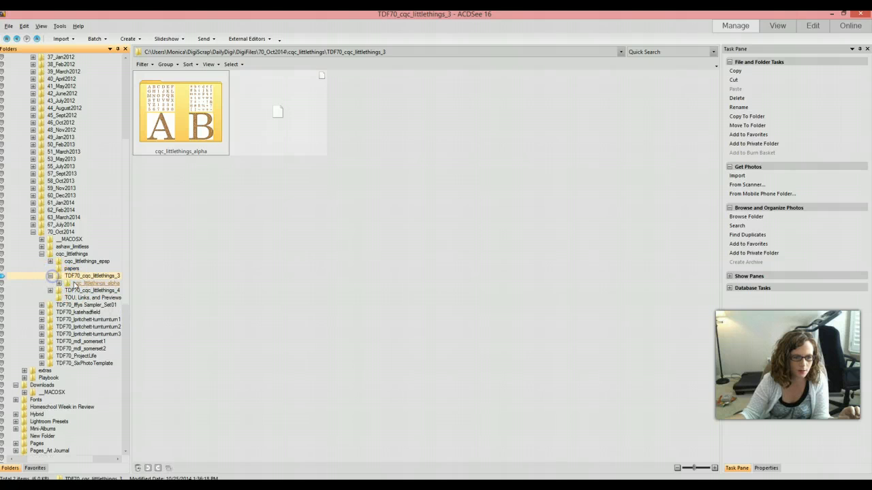
{"action": "left_click", "coordinate": [76, 284]}
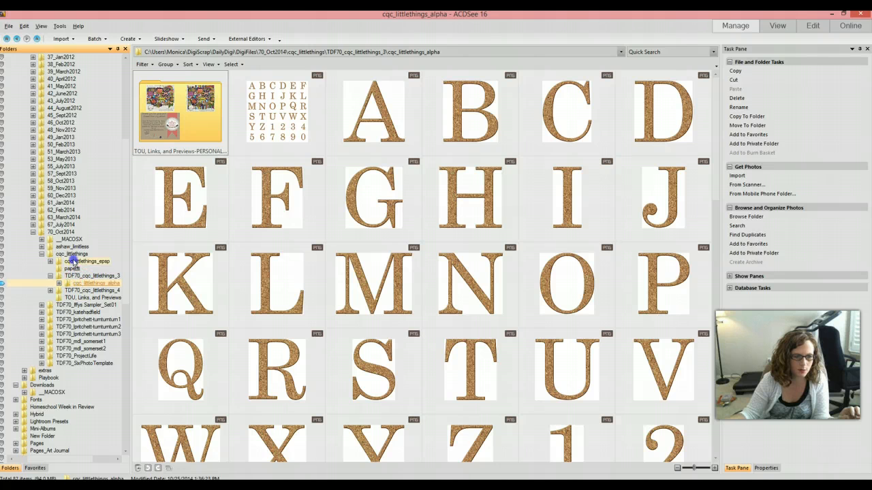
{"action": "left_click_drag", "start_coordinate": [73, 254], "coordinate": [73, 254]}
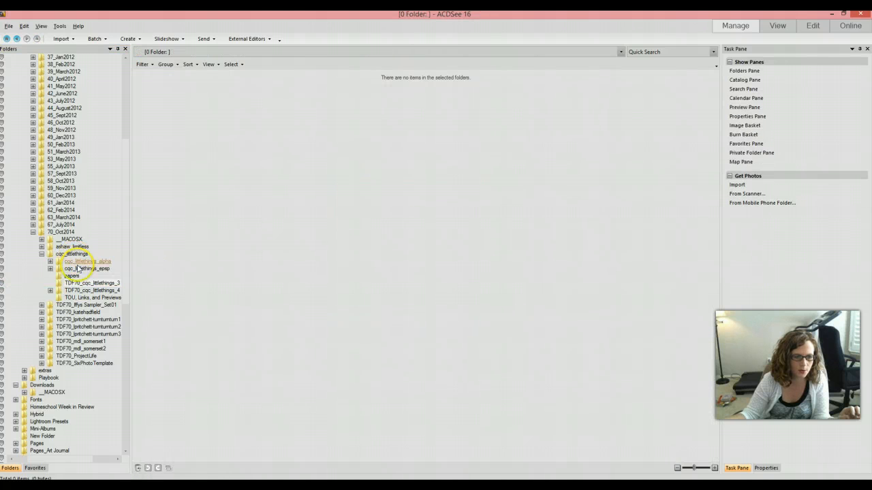
Step: Rename the cqc_littlethings_alpha folder as alphas
{"action": "left_click", "coordinate": [82, 262]}
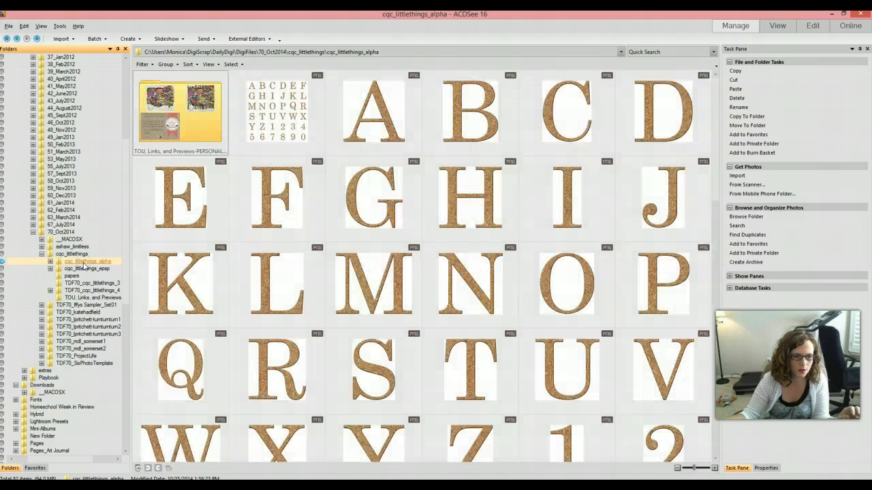
{"action": "right_click", "coordinate": [82, 263]}
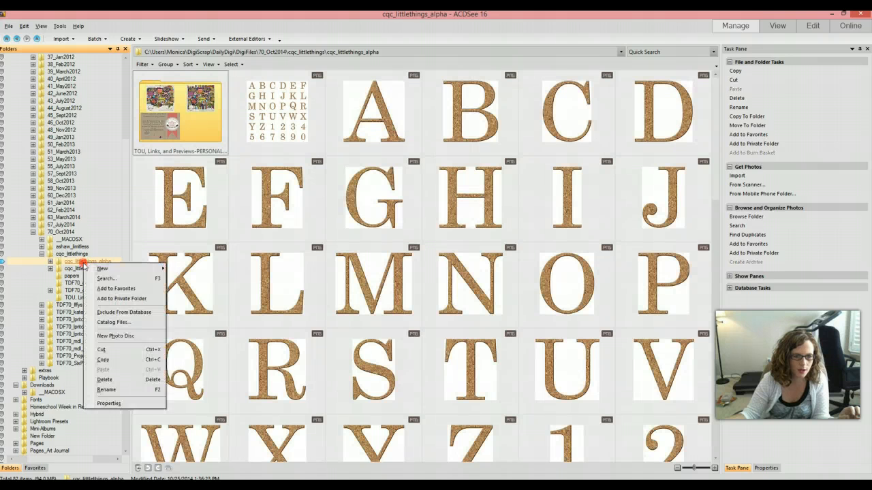
{"action": "left_click", "coordinate": [106, 390]}
{"action": "type", "text": "alphas"}
{"action": "key", "text": "Return"}
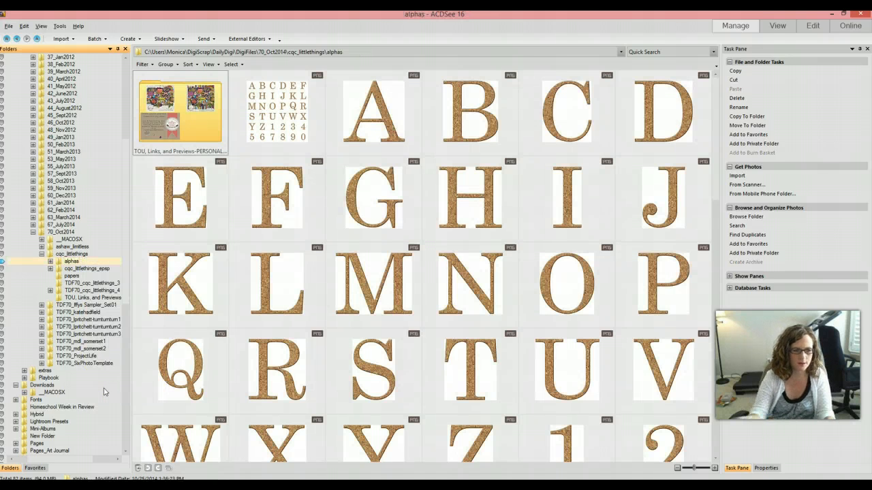
Step: Delete the emptied TDF70_cqc_littlethings_3 folder from cqc_littlethings
{"action": "left_click", "coordinate": [96, 270]}
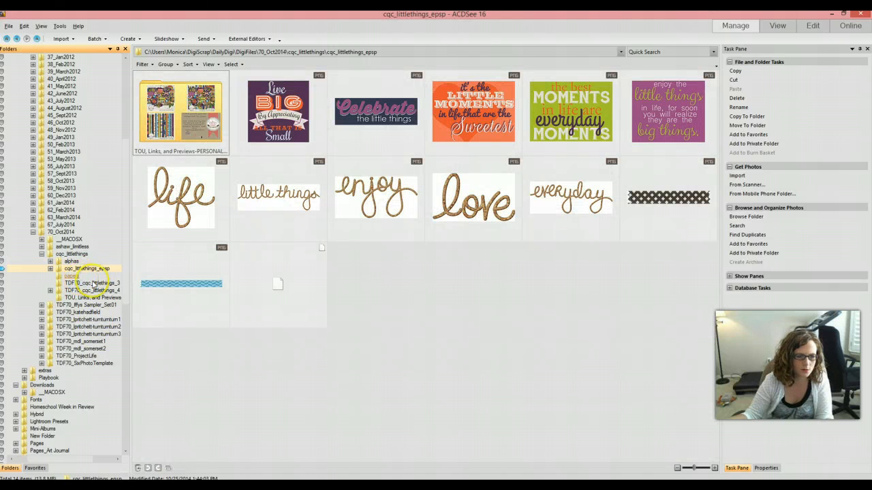
{"action": "left_click", "coordinate": [92, 283]}
{"action": "key", "text": "Delete"}
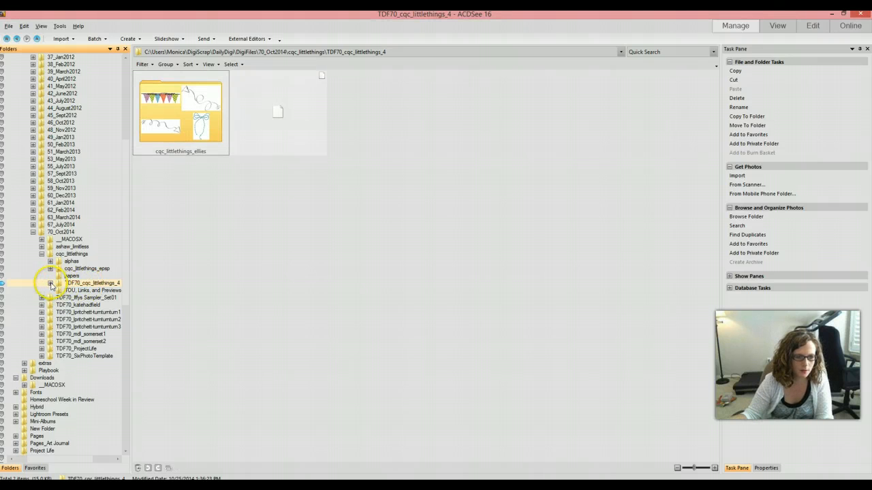
Step: Move the cqc_littlethings_ellies subfolder out of TDF70_cqc_littlethings_4 directly into cqc_littlethings
{"action": "left_click", "coordinate": [50, 283]}
{"action": "left_click", "coordinate": [80, 292]}
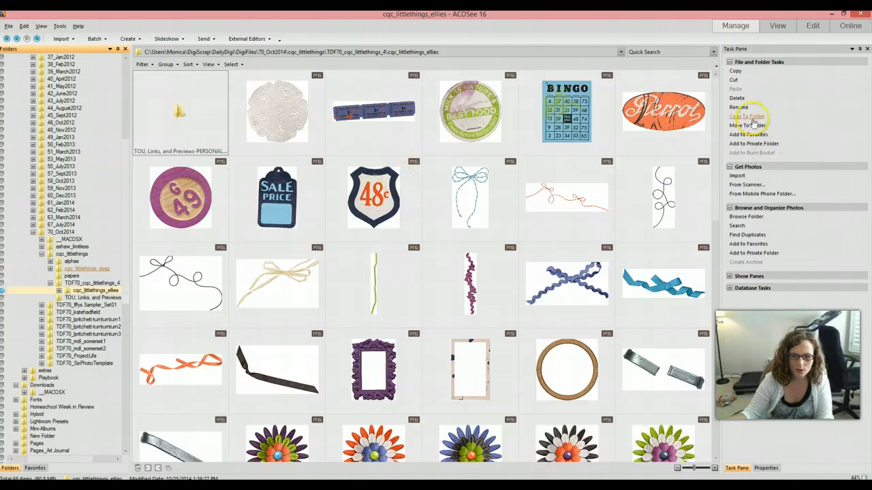
{"action": "left_click_drag", "start_coordinate": [713, 122], "coordinate": [713, 361]}
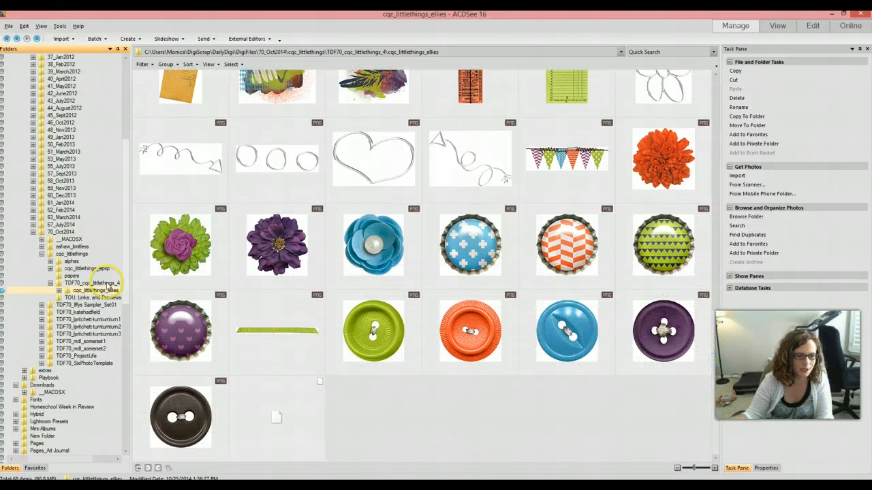
{"action": "right_click", "coordinate": [83, 288]}
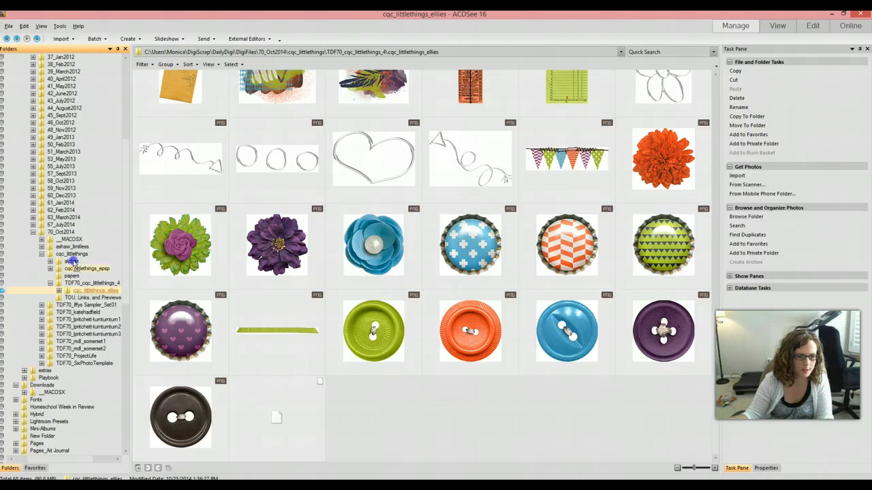
{"action": "left_click_drag", "start_coordinate": [72, 254], "coordinate": [72, 255]}
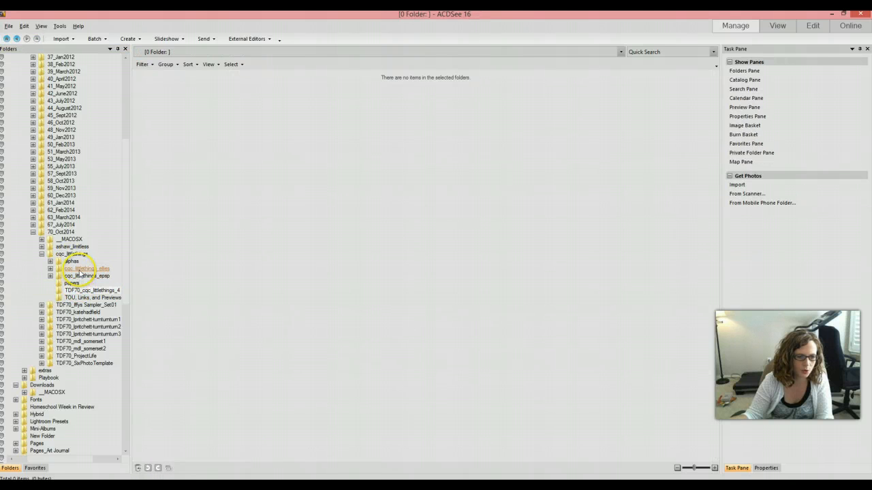
Step: Rename the cqc_littlethings_ellies folder as elements
{"action": "left_click", "coordinate": [81, 269]}
{"action": "right_click", "coordinate": [80, 269]}
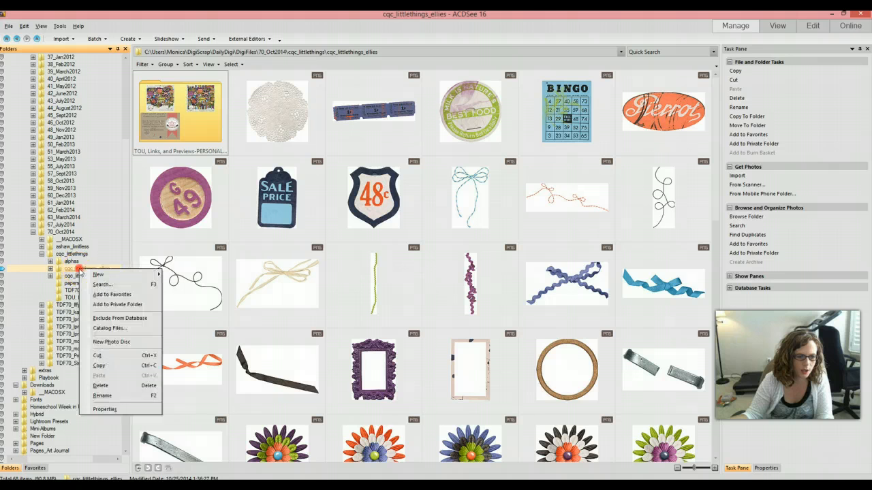
{"action": "left_click", "coordinate": [103, 395]}
{"action": "type", "text": "ele"}
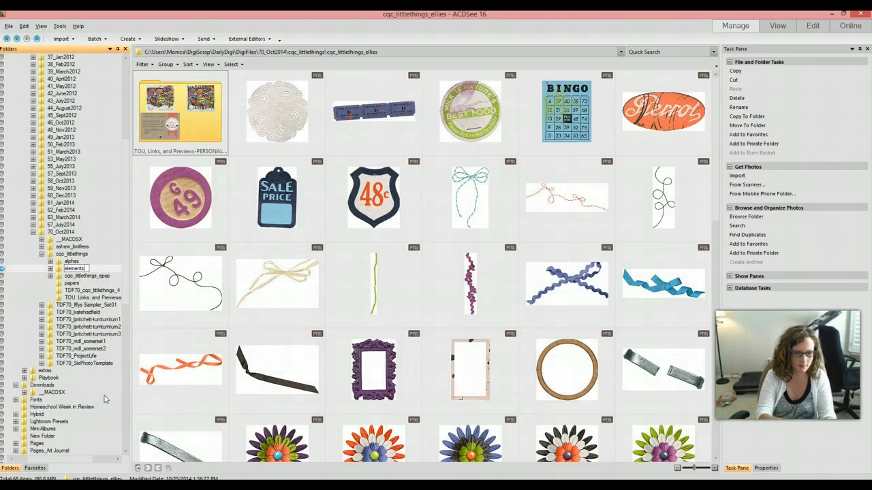
{"action": "type", "text": "ments"}
{"action": "key", "text": "Return"}
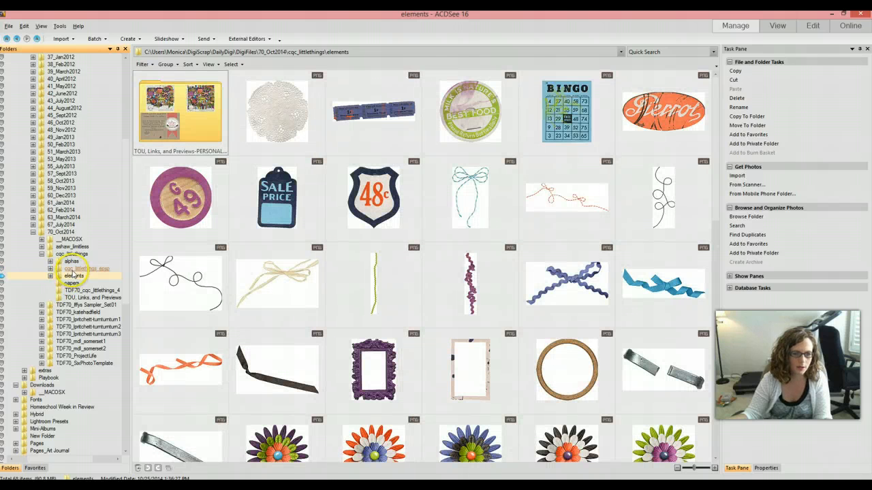
Step: Move all the PNG images from cqc_littlethings_epsp into the elements folder and delete the leftover cqc_littlethings_epsp folder
{"action": "left_click", "coordinate": [68, 269]}
{"action": "left_click", "coordinate": [278, 108]}
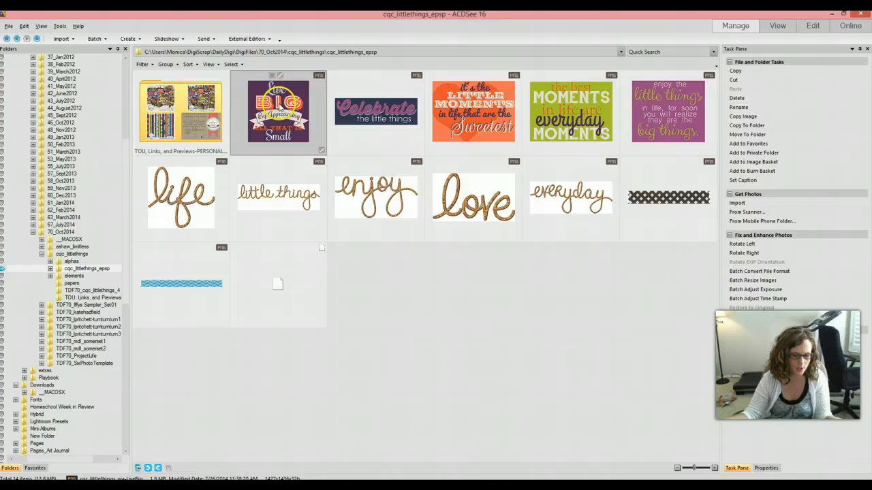
{"action": "left_click", "coordinate": [184, 283], "text": "shift"}
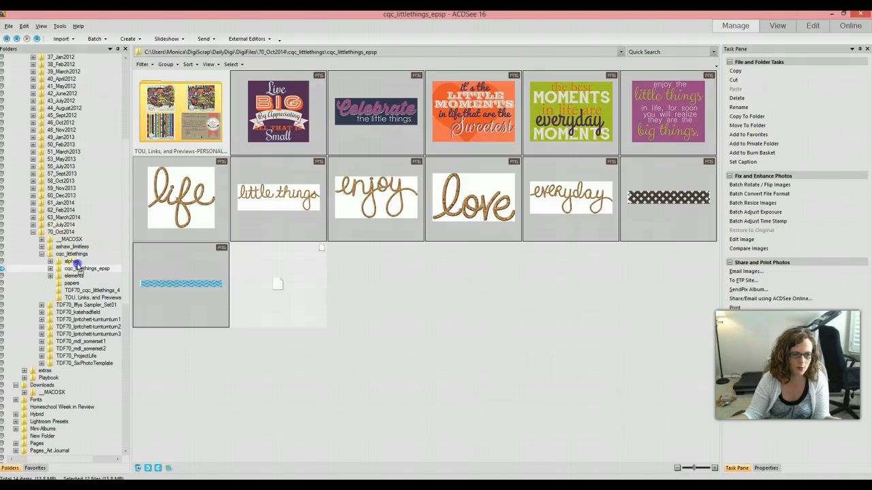
{"action": "left_click_drag", "start_coordinate": [75, 277], "coordinate": [75, 278]}
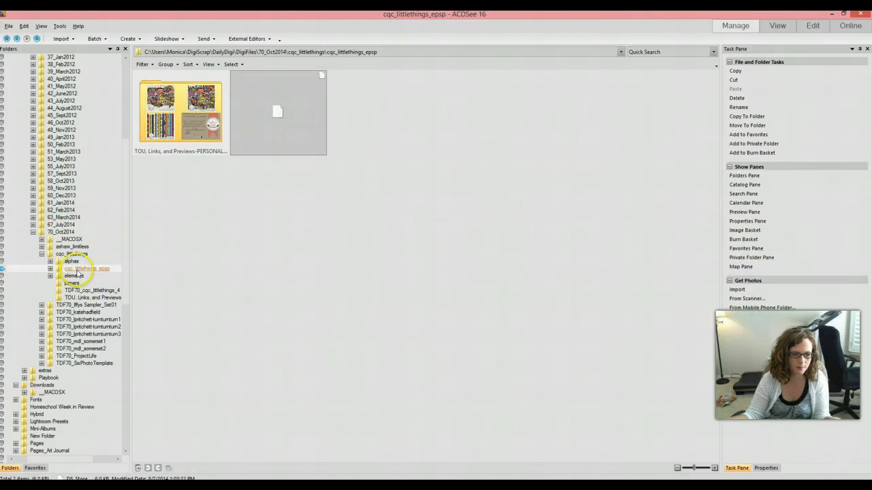
{"action": "left_click", "coordinate": [77, 270]}
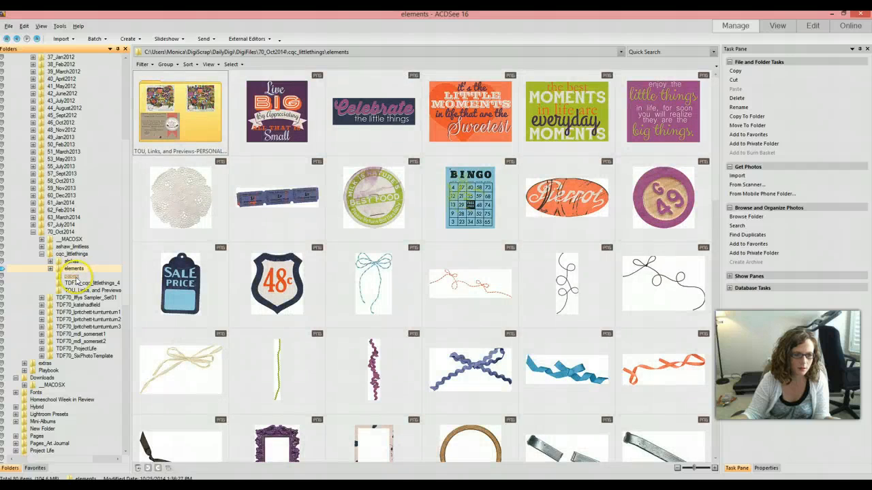
Step: Compare the TOU, Links, and Previews-PERSONALUSE folders inside alphas, elements and cqc_littlethings
{"action": "left_click", "coordinate": [74, 277]}
{"action": "left_click", "coordinate": [70, 263]}
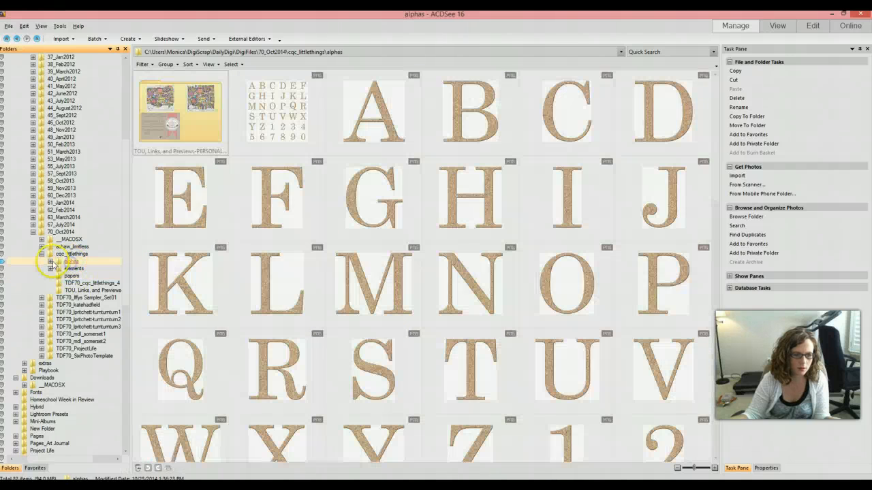
{"action": "left_click", "coordinate": [67, 269]}
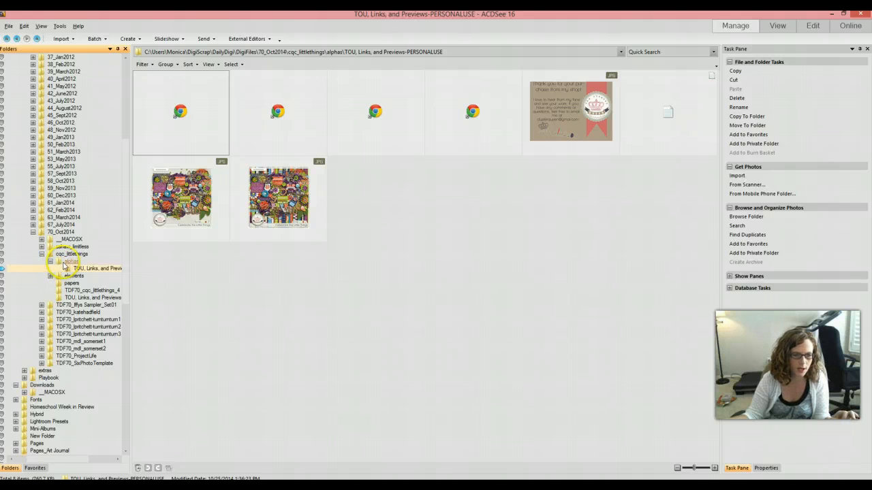
{"action": "left_click", "coordinate": [55, 276]}
{"action": "left_click", "coordinate": [50, 276]}
{"action": "left_click", "coordinate": [67, 283]}
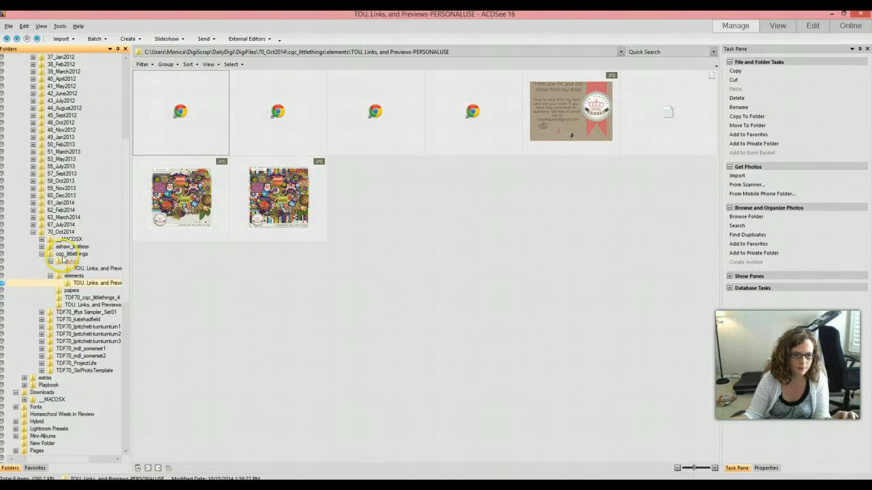
{"action": "left_click", "coordinate": [71, 253]}
{"action": "double_click", "coordinate": [158, 100]}
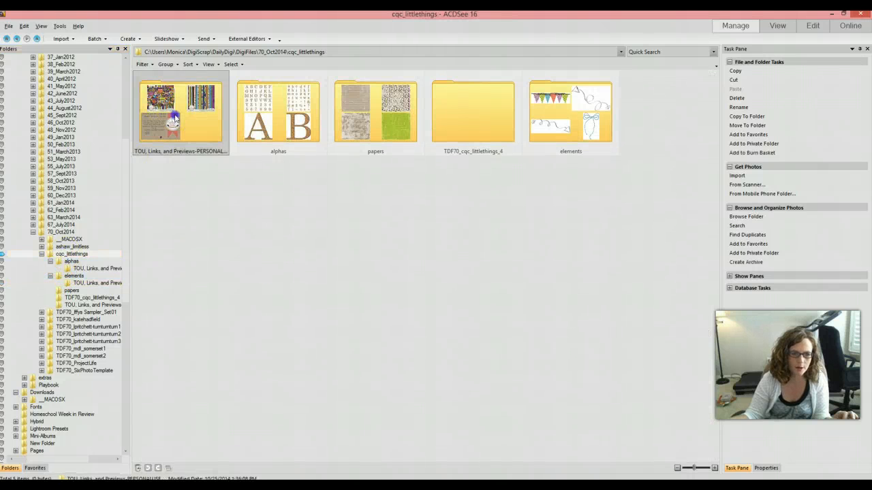
{"action": "left_click", "coordinate": [37, 38]}
Step: Delete the duplicate TOU, Links, and Previews-PERSONALUSE subfolders from alphas and elements
{"action": "left_click", "coordinate": [105, 270]}
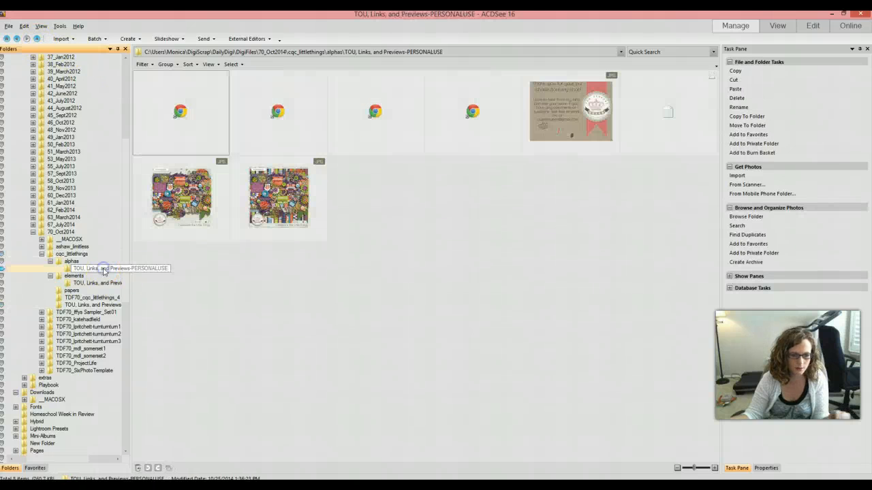
{"action": "key", "text": "Delete"}
{"action": "left_click", "coordinate": [95, 275]}
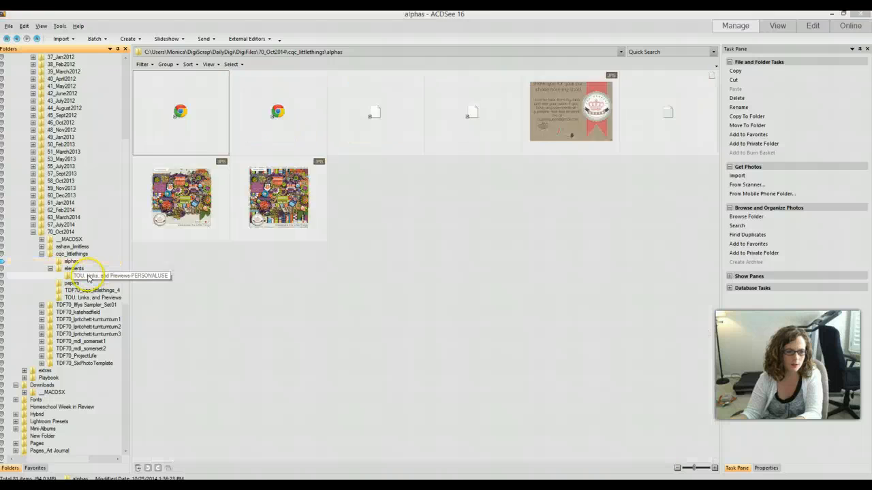
{"action": "key", "text": "Delete"}
Step: Delete the emptied TDF70_cqc_littlethings_4 folder from cqc_littlethings
{"action": "left_click", "coordinate": [76, 277]}
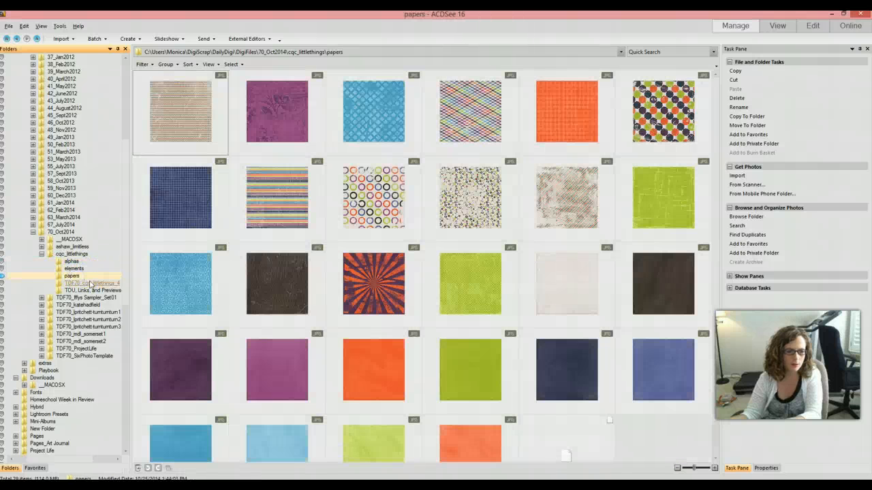
{"action": "left_click", "coordinate": [89, 282]}
{"action": "key", "text": "Delete"}
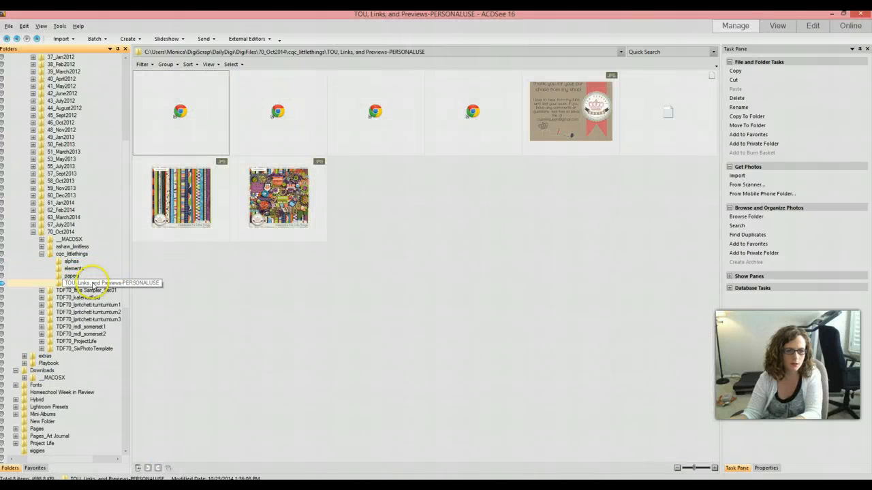
Step: Move the full kit preview image out of TOU, Links, and Previews-PERSONALUSE directly into cqc_littlethings
{"action": "left_click", "coordinate": [71, 254]}
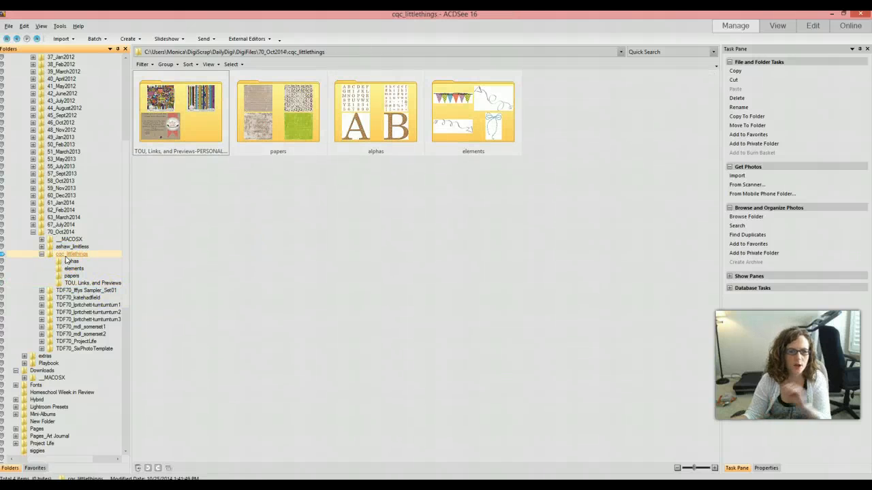
{"action": "left_click", "coordinate": [71, 262]}
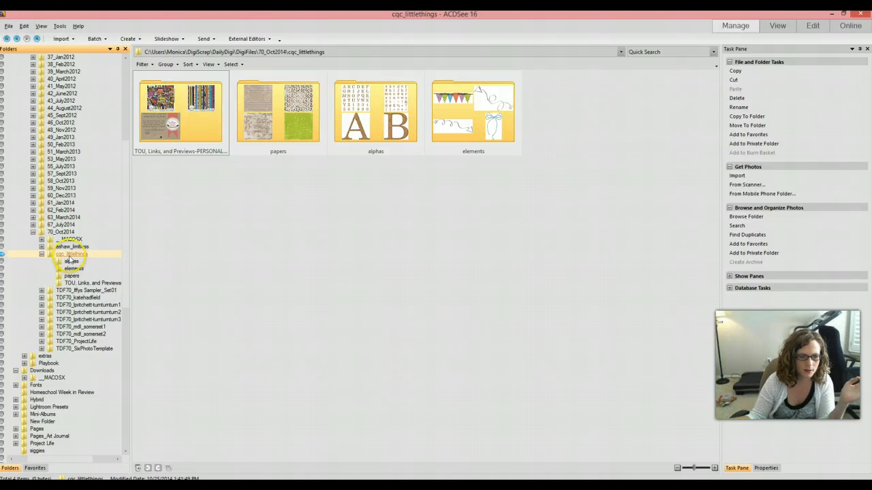
{"action": "double_click", "coordinate": [170, 111]}
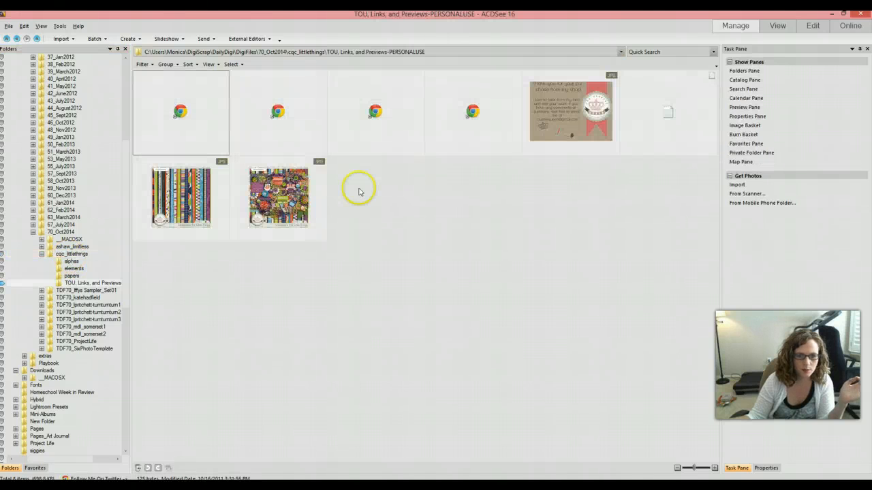
{"action": "left_click_drag", "start_coordinate": [297, 195], "coordinate": [72, 254]}
{"action": "left_click", "coordinate": [68, 255]}
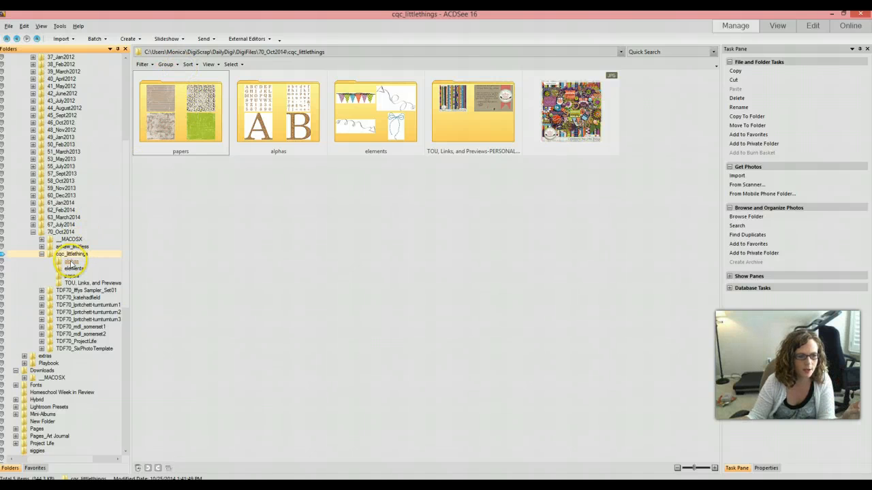
Step: Review the subfolders of cqc_littlethings and the template files nested inside TDF70_Iffys Sampler_Set01
{"action": "left_click", "coordinate": [71, 263]}
{"action": "left_click", "coordinate": [73, 269]}
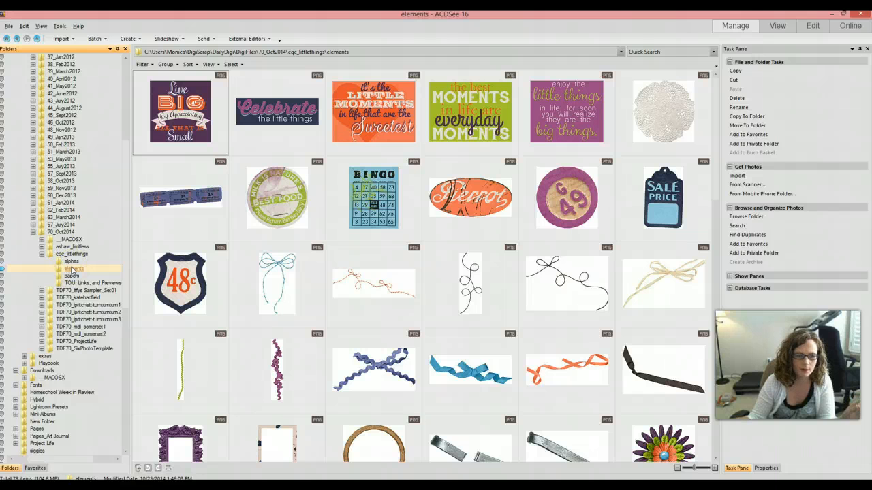
{"action": "left_click", "coordinate": [72, 276]}
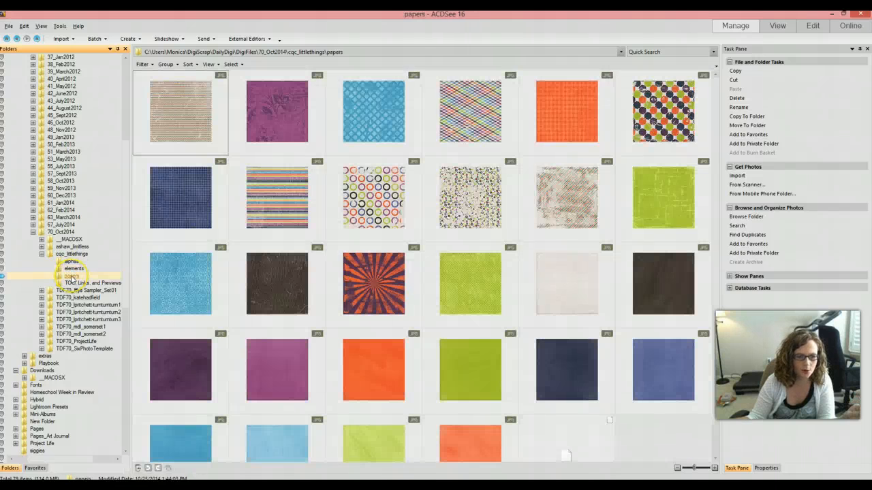
{"action": "left_click", "coordinate": [75, 284]}
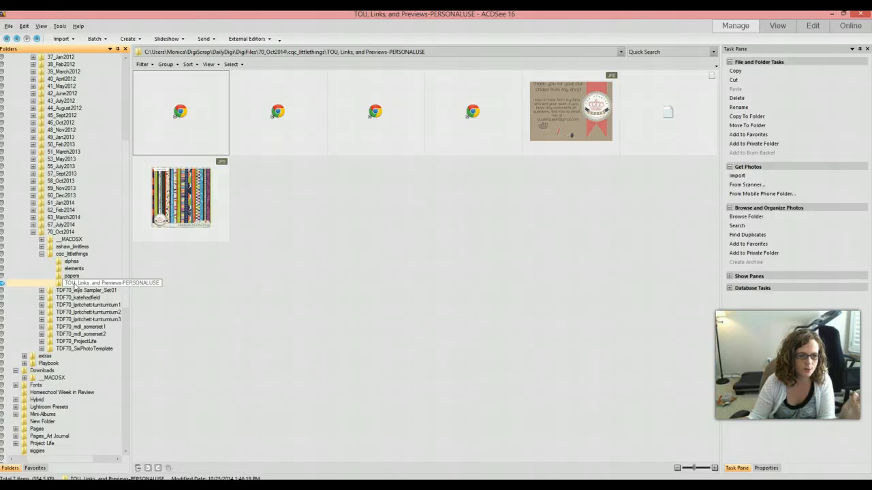
{"action": "left_click", "coordinate": [74, 284]}
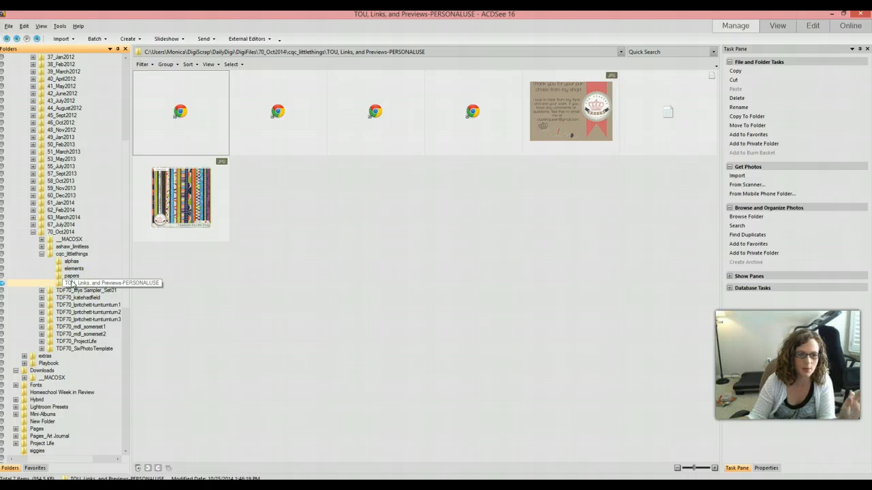
{"action": "left_click", "coordinate": [41, 254]}
{"action": "left_click", "coordinate": [49, 261]}
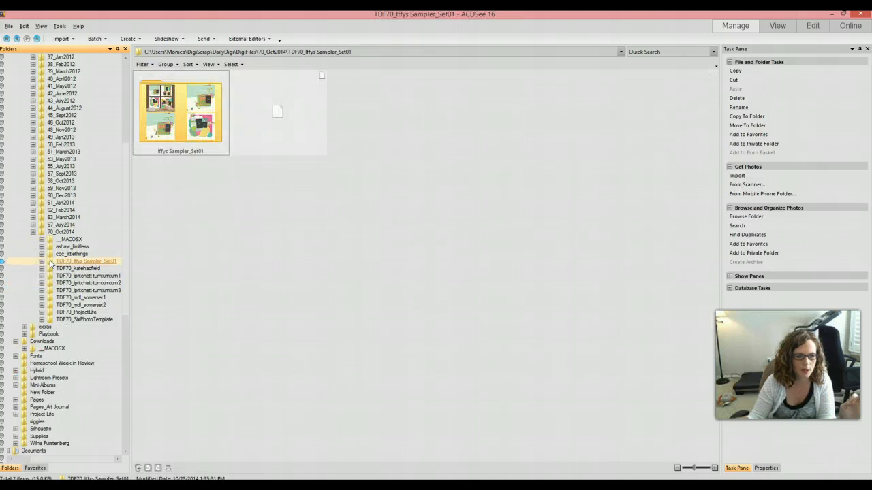
{"action": "left_click", "coordinate": [43, 262]}
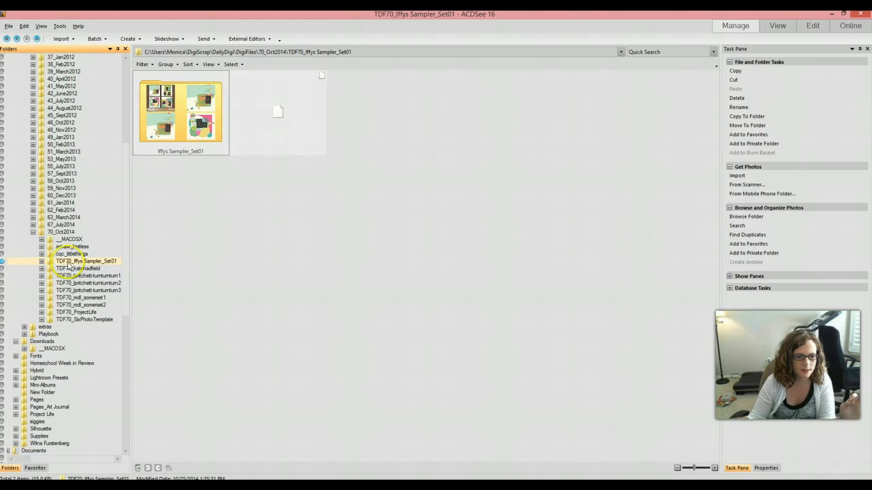
{"action": "left_click", "coordinate": [42, 261]}
{"action": "left_click", "coordinate": [66, 269]}
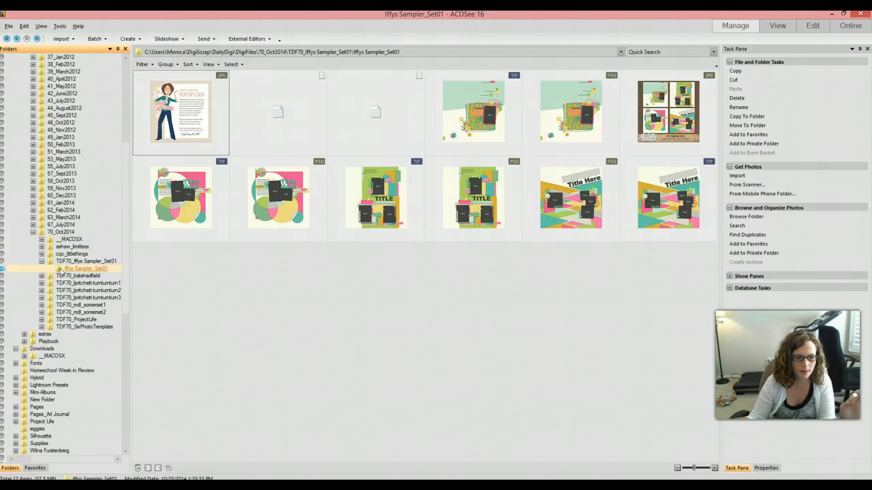
Step: Rename the TDF70_Iffys Sampler_Set01 folder as Iffys Sampler_Set01 and open its nested subfolder
{"action": "left_click", "coordinate": [68, 261]}
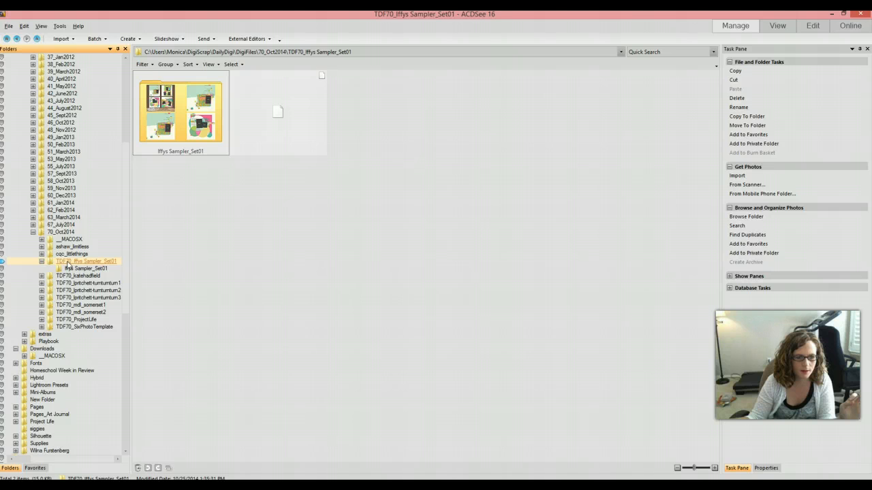
{"action": "right_click", "coordinate": [67, 263]}
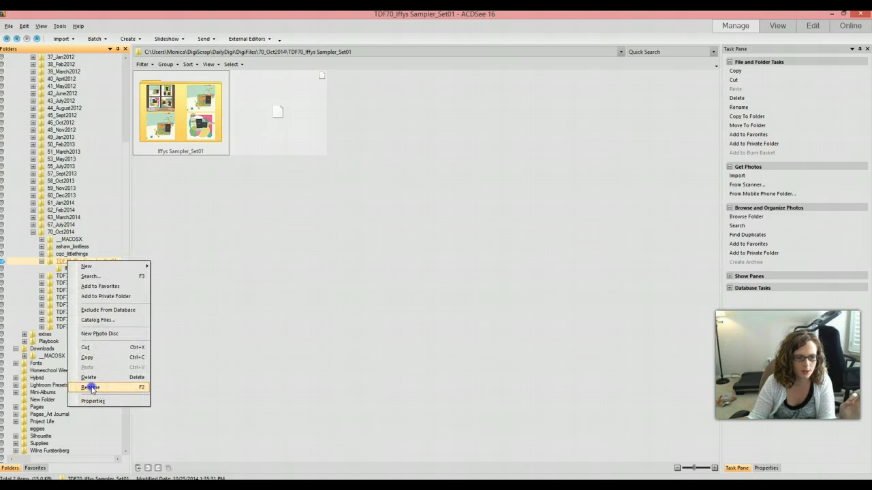
{"action": "left_click", "coordinate": [123, 387]}
{"action": "key", "text": "Home"}
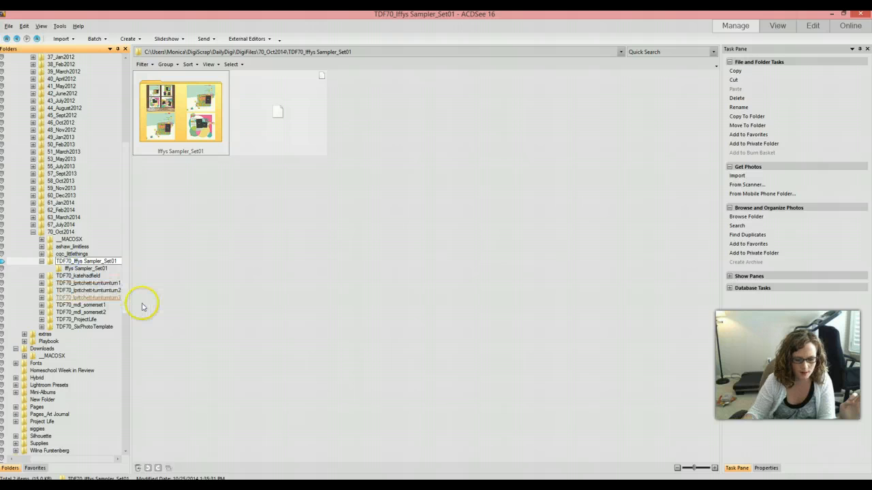
{"action": "key", "text": "Delete"}
{"action": "key", "text": "Delete"}
{"action": "key", "text": "Delete"}
{"action": "key", "text": "Delete"}
{"action": "key", "text": "Delete"}
{"action": "key", "text": "Delete"}
{"action": "key", "text": "Return"}
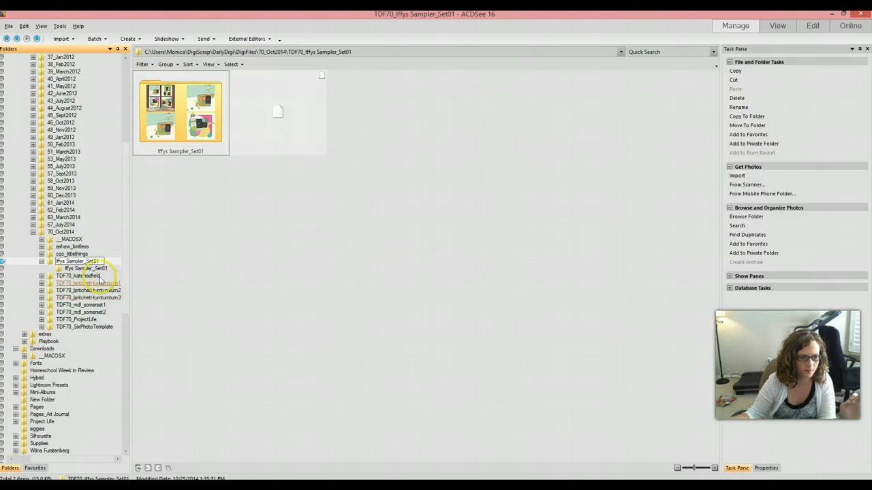
{"action": "left_click", "coordinate": [68, 268]}
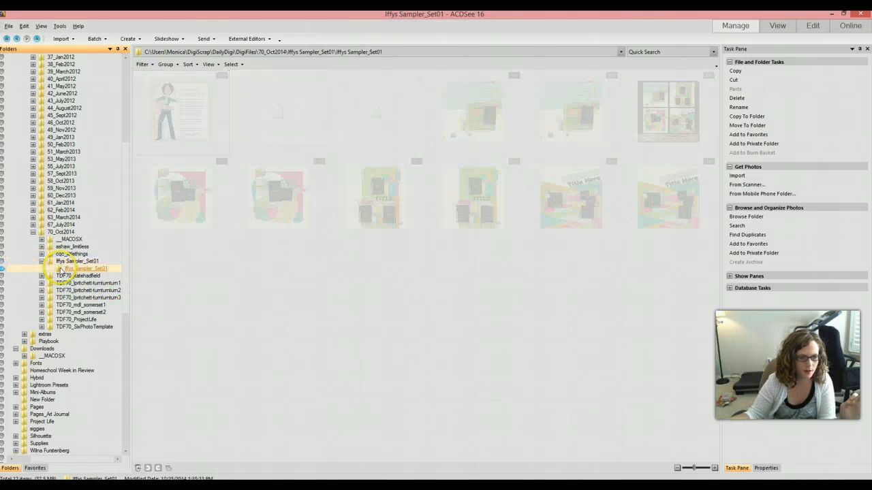
Step: Rename the subfolder nested inside Iffys Sampler_Set01 as templates and collapse the parent folder
{"action": "right_click", "coordinate": [61, 269]}
{"action": "left_click", "coordinate": [83, 395]}
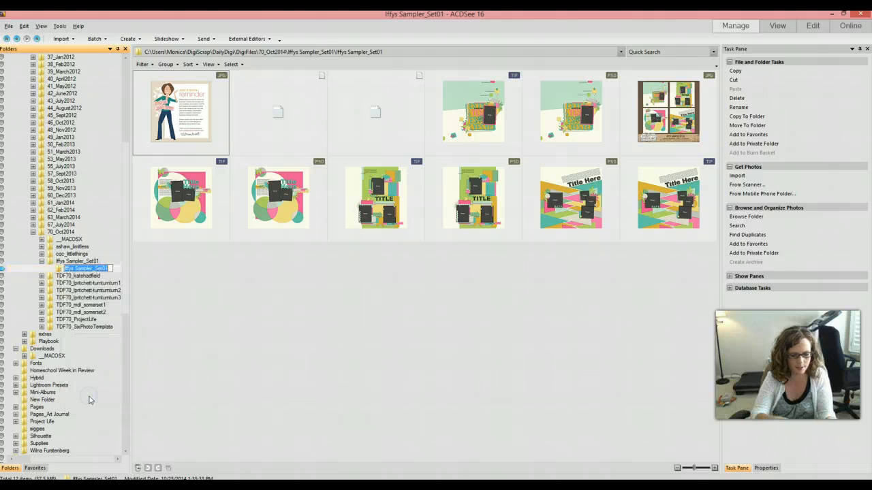
{"action": "type", "text": "templates"}
{"action": "key", "text": "Return"}
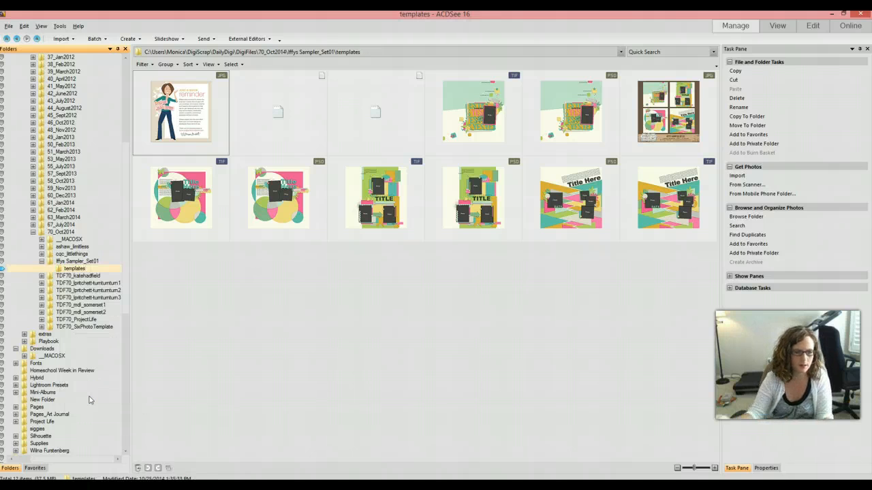
{"action": "left_click", "coordinate": [42, 262]}
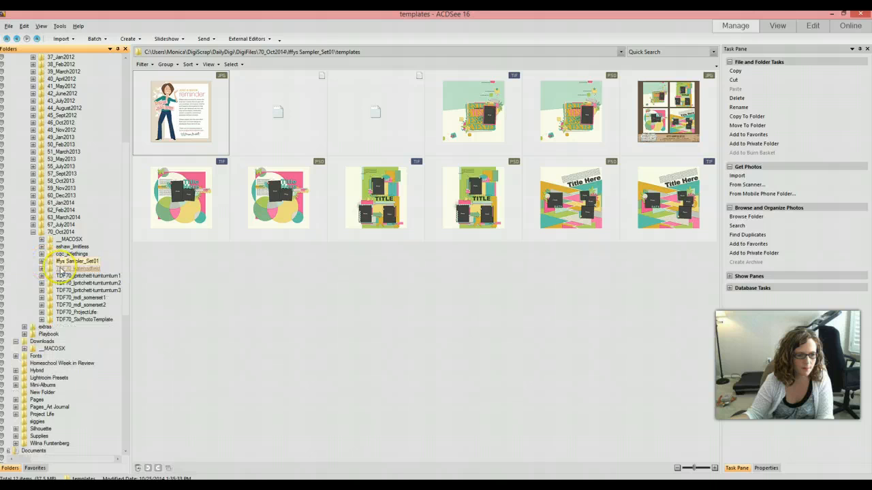
Step: Expand TDF70_katehadfield and review the images in its khadfield_AllMadHere and khadfield_Wonderlanders subfolders
{"action": "left_click", "coordinate": [45, 268]}
{"action": "left_click", "coordinate": [41, 269]}
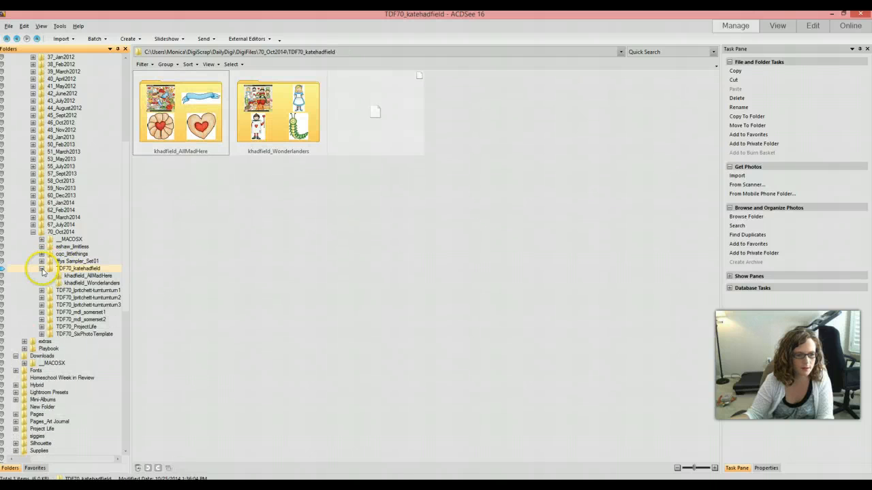
{"action": "left_click", "coordinate": [89, 275]}
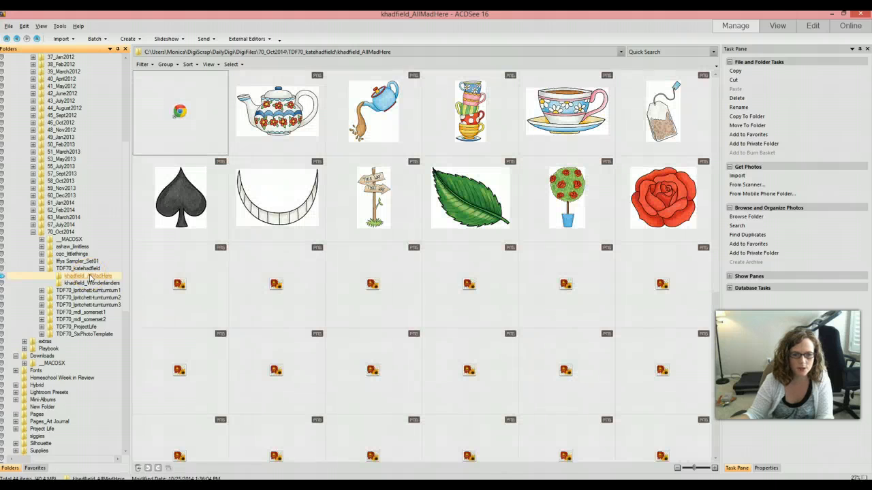
{"action": "left_click_drag", "start_coordinate": [710, 141], "coordinate": [720, 325]}
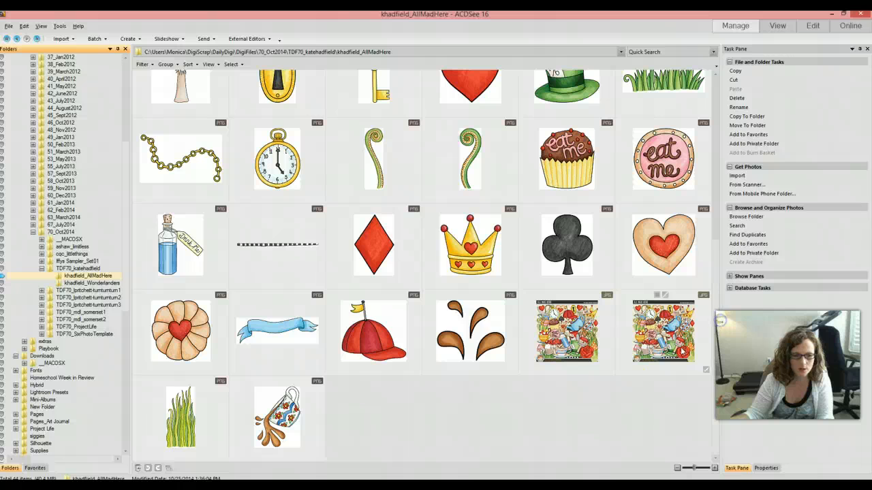
{"action": "left_click", "coordinate": [95, 283]}
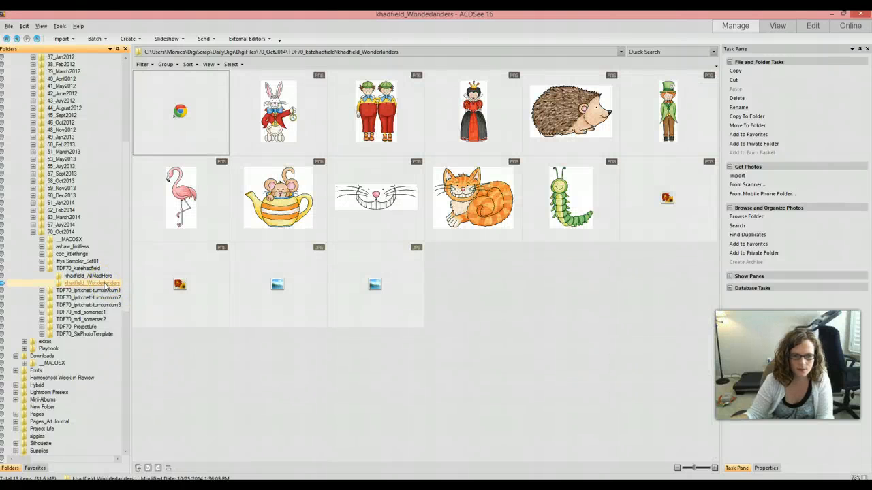
Step: Rename the TDF70_katehadfield folder as katehadfield
{"action": "left_click", "coordinate": [89, 269]}
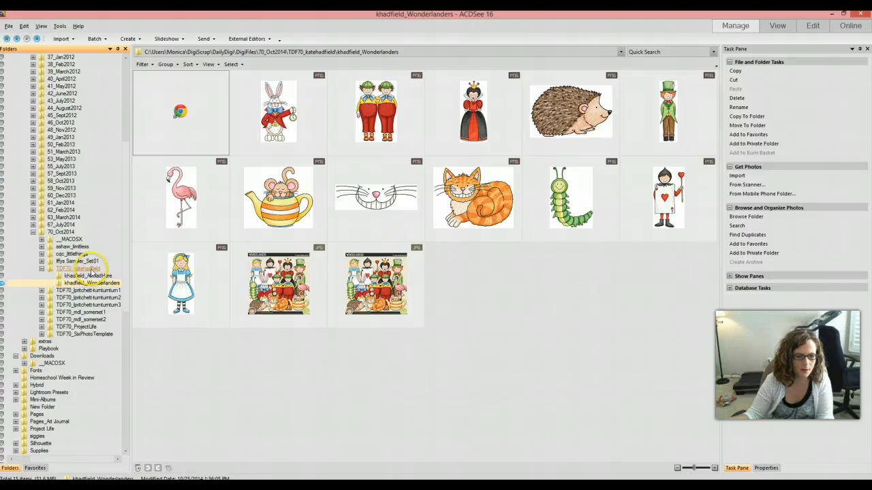
{"action": "right_click", "coordinate": [90, 269]}
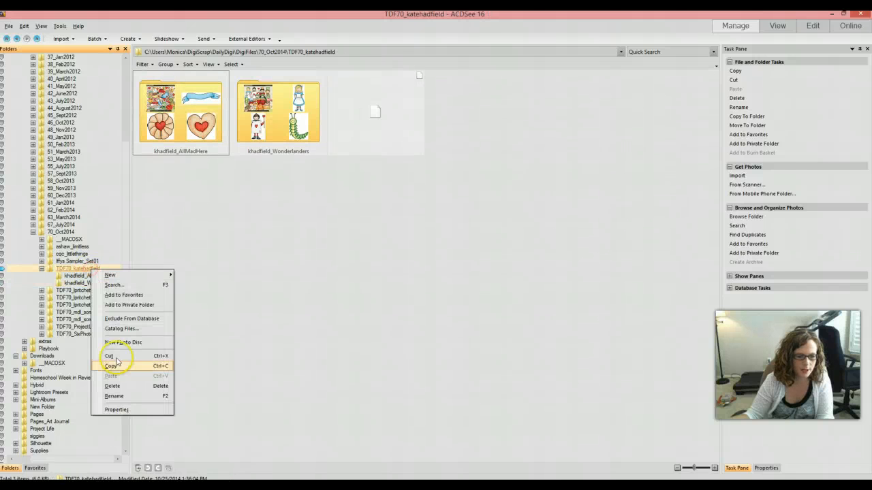
{"action": "left_click", "coordinate": [121, 394]}
{"action": "left_click", "coordinate": [75, 269]}
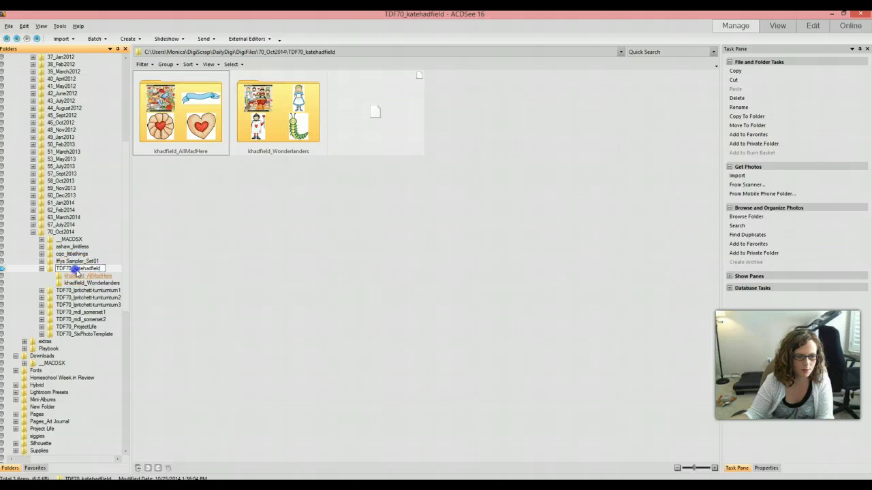
{"action": "key", "text": "BackSpace"}
{"action": "key", "text": "BackSpace"}
{"action": "key", "text": "BackSpace"}
{"action": "key", "text": "BackSpace"}
{"action": "key", "text": "BackSpace"}
{"action": "key", "text": "BackSpace"}
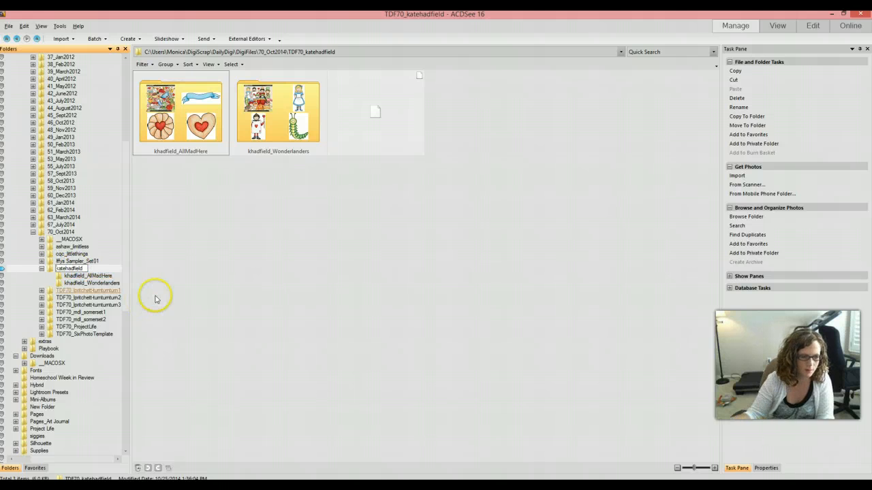
{"action": "key", "text": "Return"}
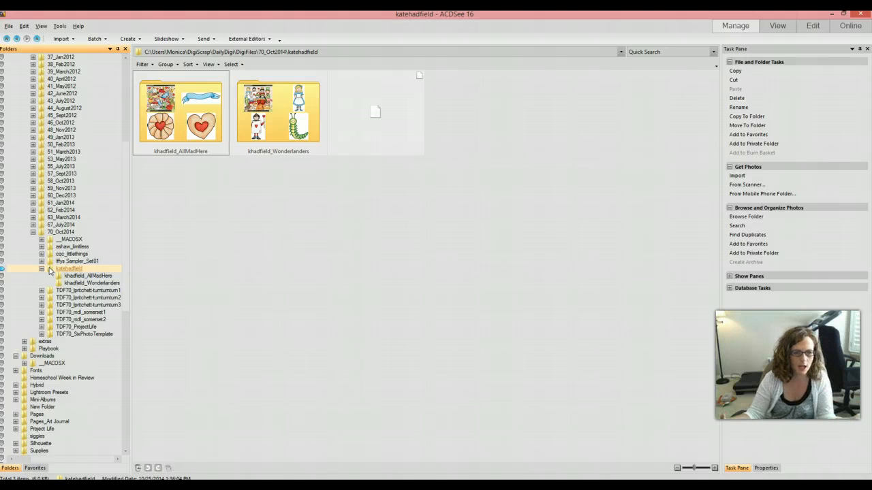
Step: Check both subfolders of katehadfield again and collapse the folder
{"action": "left_click", "coordinate": [58, 276]}
{"action": "left_click", "coordinate": [59, 283]}
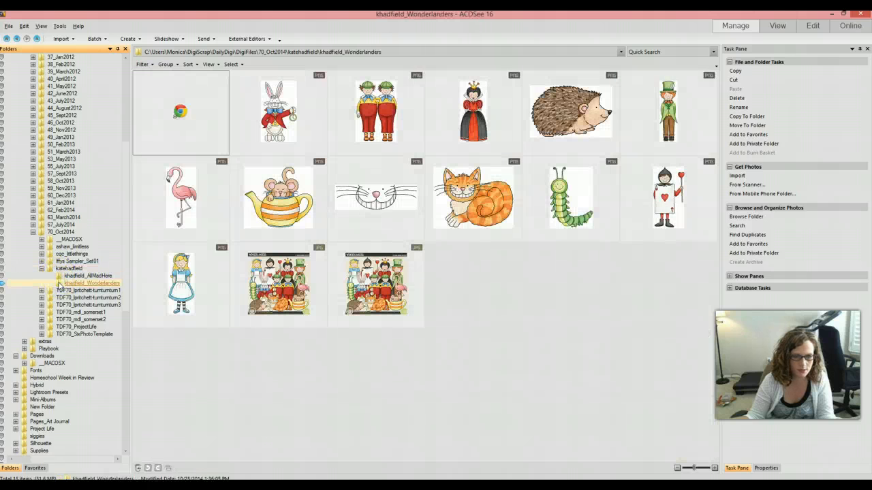
{"action": "left_click", "coordinate": [42, 268]}
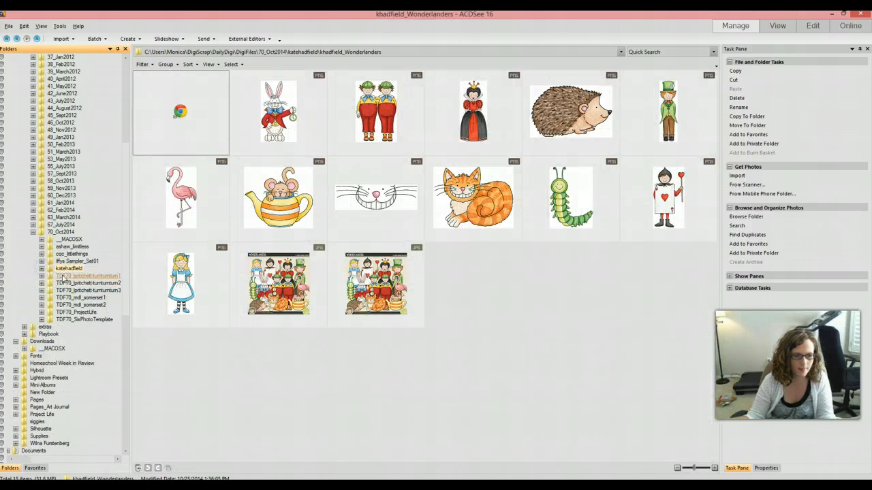
{"action": "left_click", "coordinate": [62, 276]}
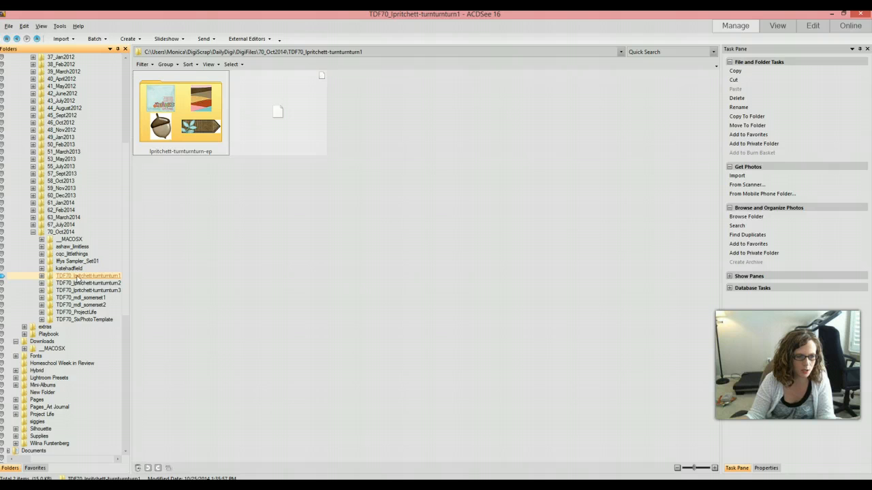
{"action": "left_click", "coordinate": [78, 283]}
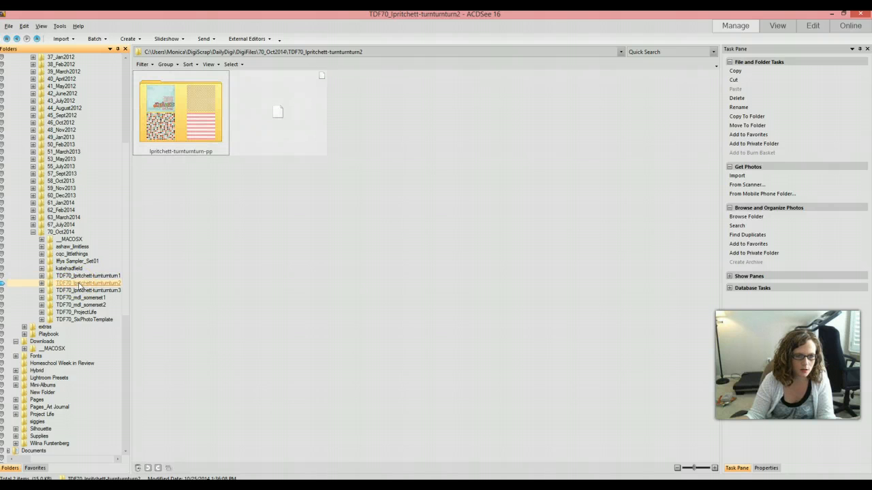
{"action": "left_click", "coordinate": [80, 290]}
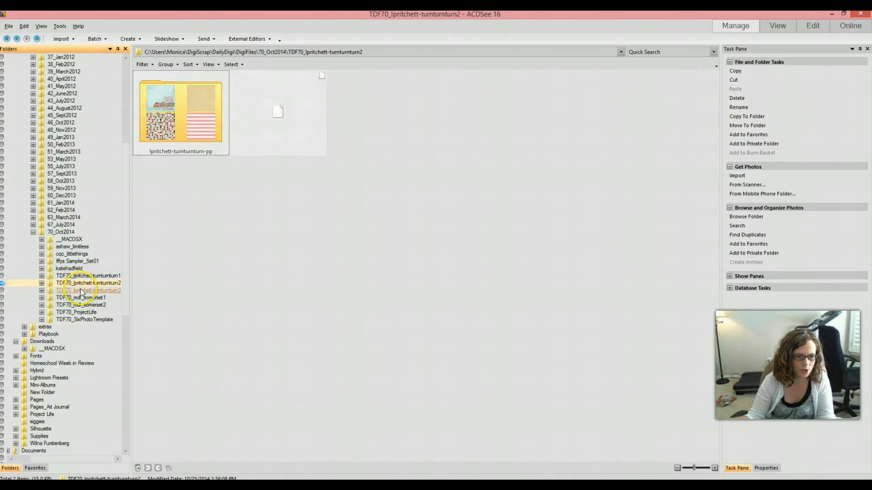
{"action": "left_click", "coordinate": [81, 276]}
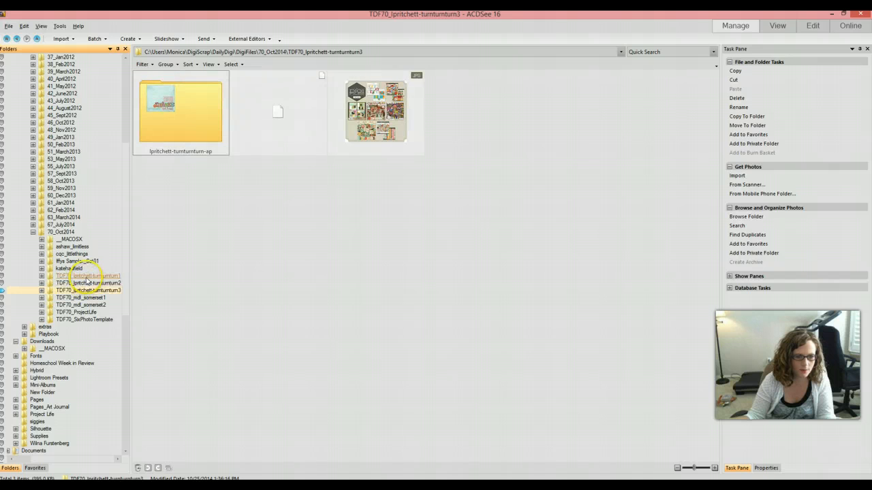
{"action": "left_click", "coordinate": [87, 283]}
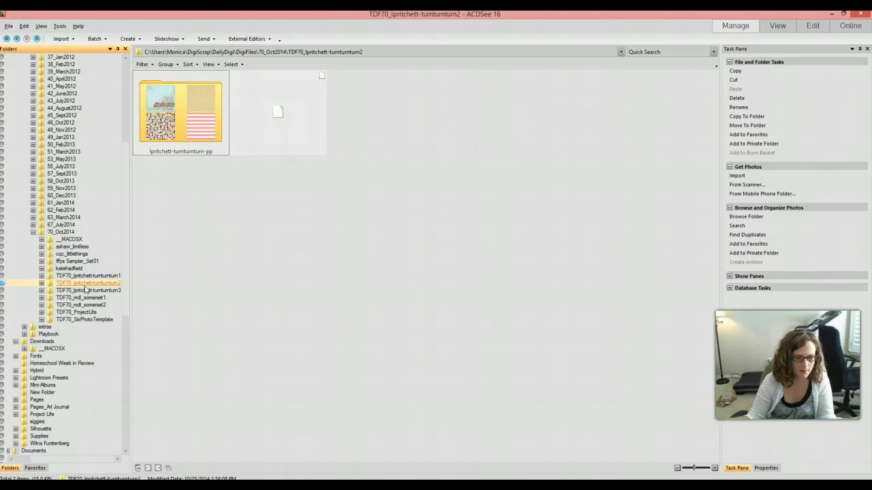
{"action": "left_click", "coordinate": [86, 291]}
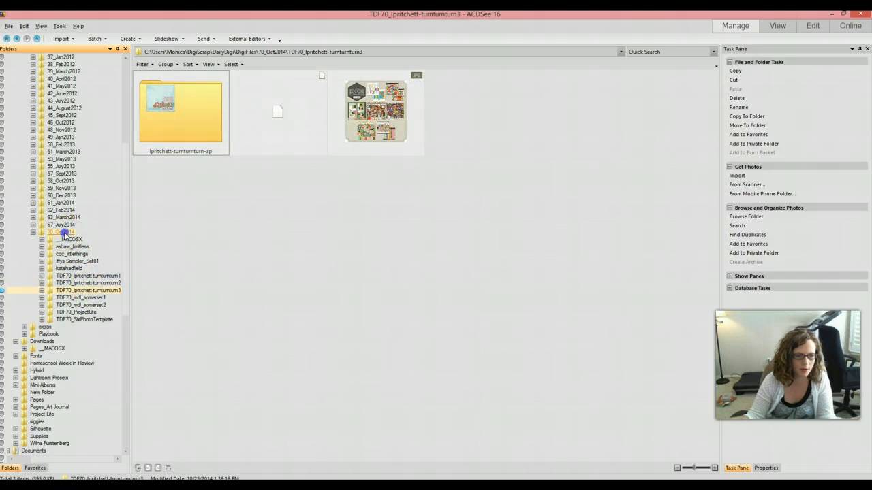
{"action": "left_click", "coordinate": [63, 232]}
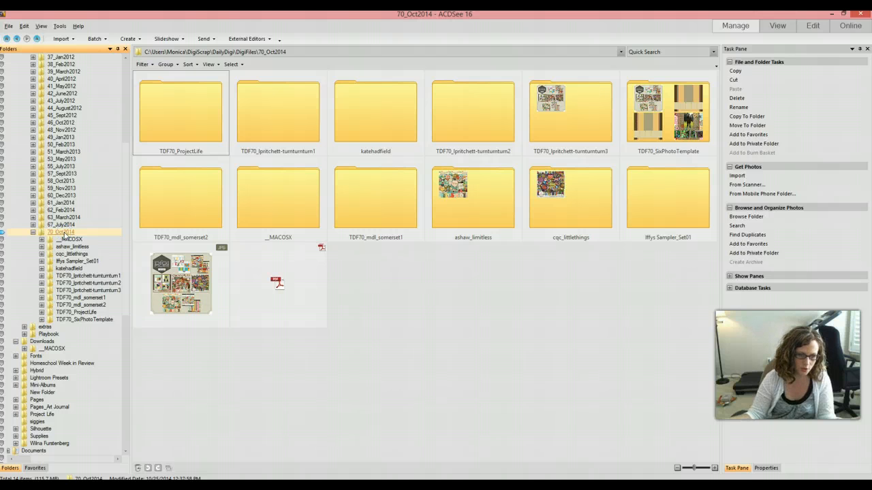
{"action": "right_click", "coordinate": [63, 234]}
{"action": "mouse_move", "coordinate": [85, 238]}
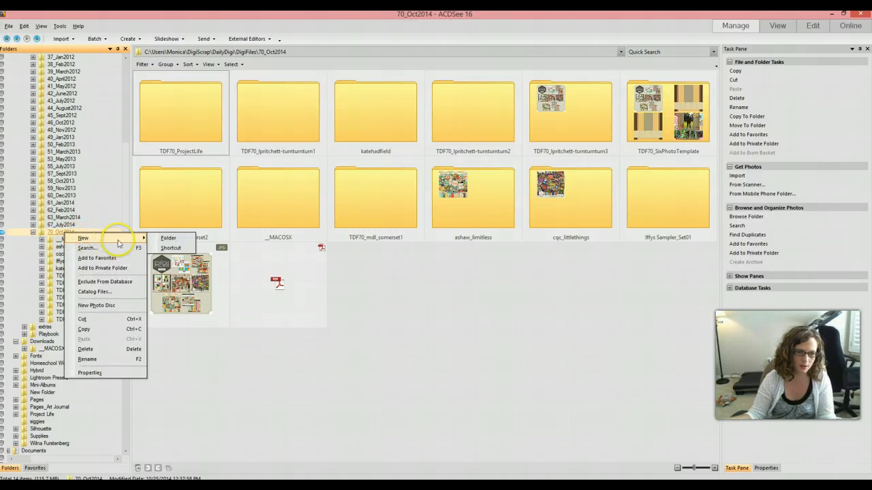
{"action": "left_click", "coordinate": [168, 238]}
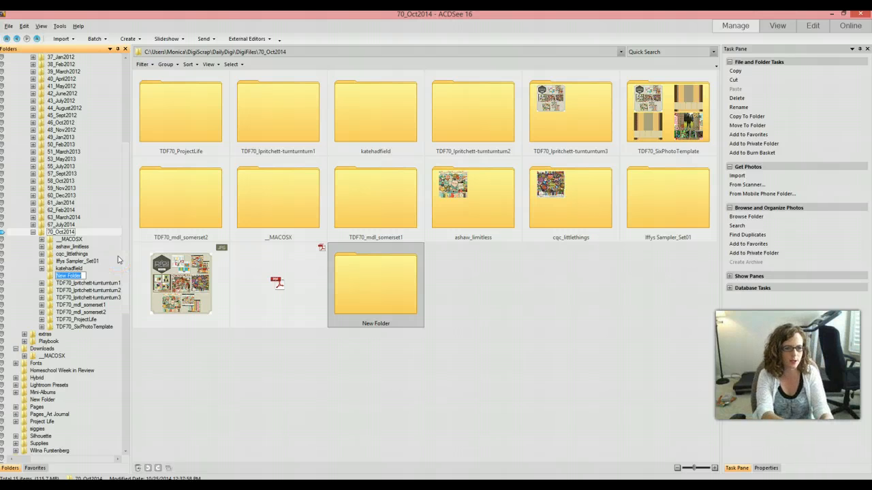
{"action": "type", "text": "lpritchett_"}
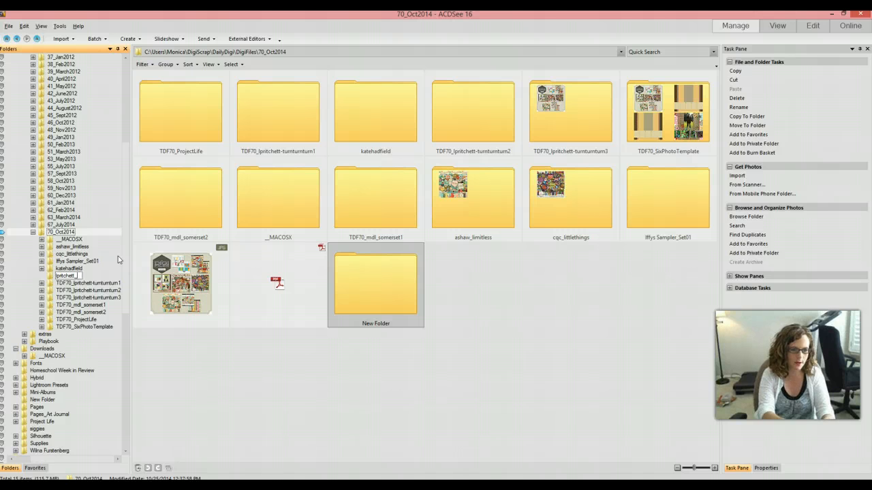
{"action": "type", "text": "turn"}
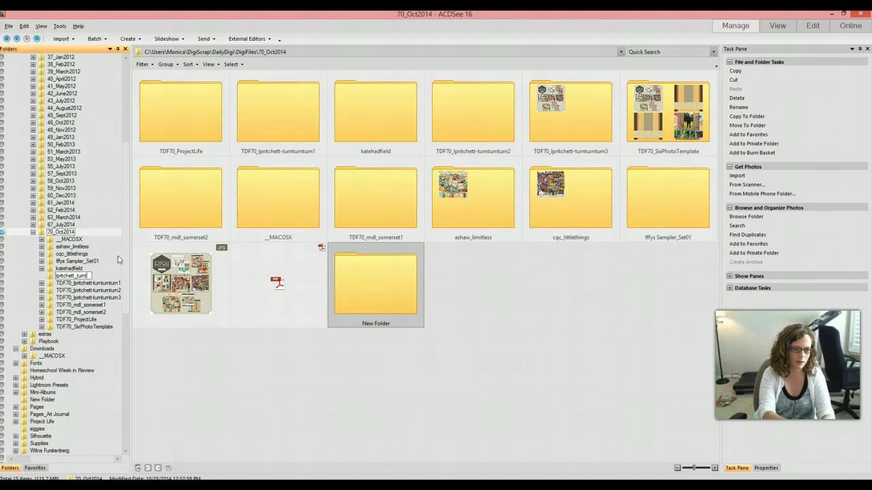
{"action": "type", "text": "turn"}
{"action": "key", "text": "Return"}
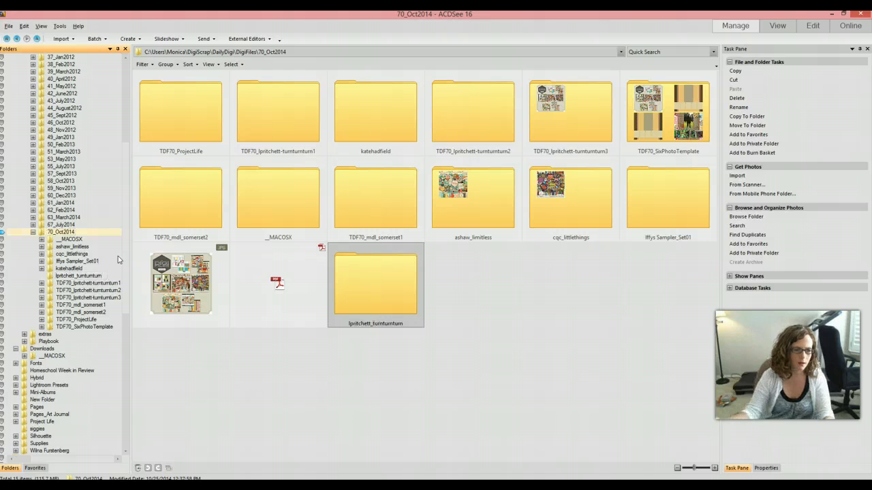
Step: Move the three TDF70_lpritchett-turnturnturn folders into lpritchett_turnturnturn and expand that folder
{"action": "left_click", "coordinate": [68, 282]}
{"action": "left_click_drag", "start_coordinate": [50, 283], "coordinate": [44, 279]}
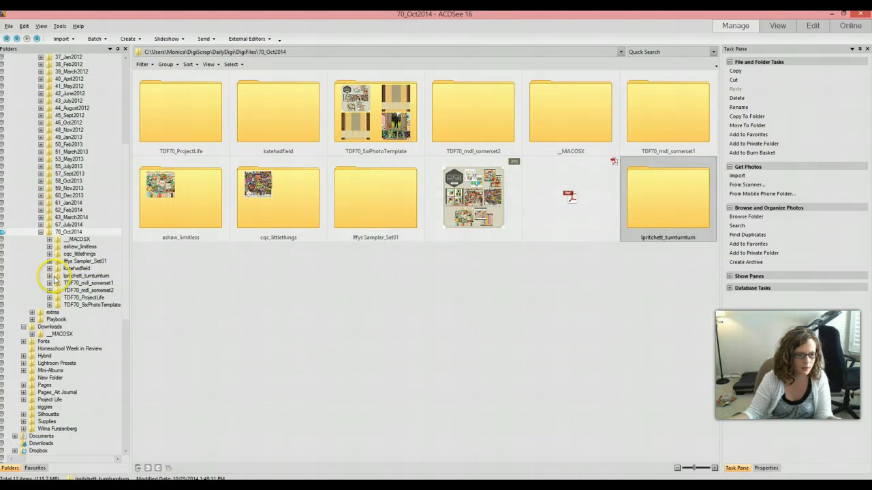
{"action": "left_click", "coordinate": [49, 277]}
{"action": "left_click", "coordinate": [65, 285]}
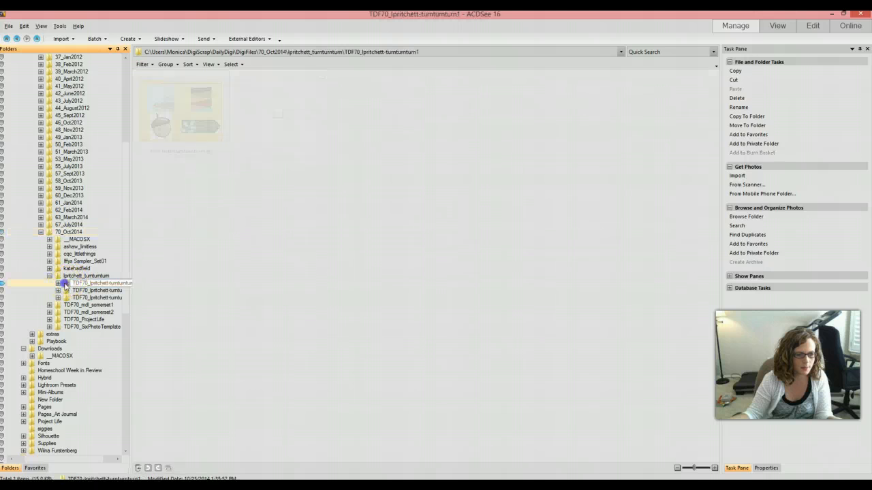
{"action": "left_click", "coordinate": [58, 284]}
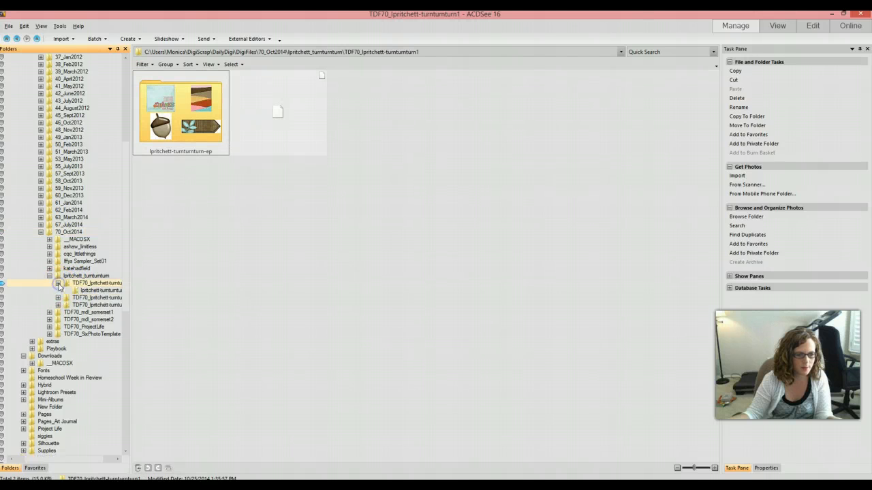
{"action": "left_click_drag", "start_coordinate": [73, 286], "coordinate": [72, 277]}
{"action": "left_click", "coordinate": [77, 282]}
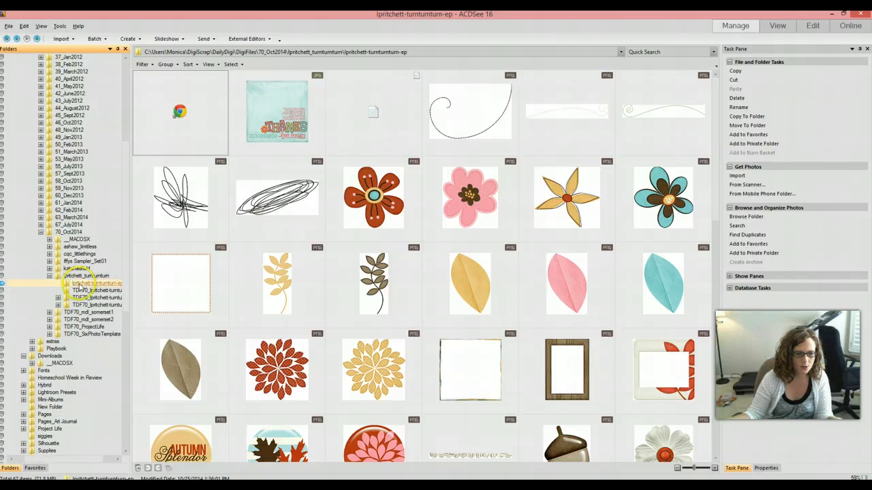
{"action": "right_click", "coordinate": [78, 285]}
{"action": "left_click", "coordinate": [102, 412]}
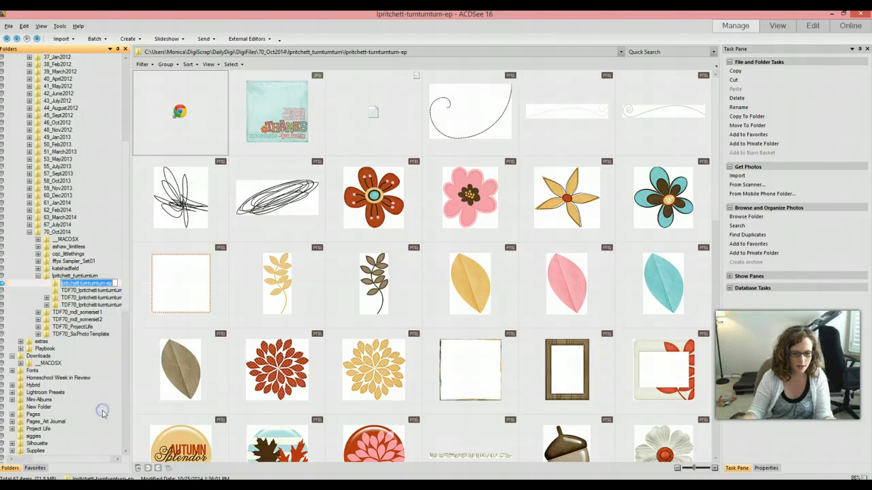
{"action": "type", "text": "eleme"}
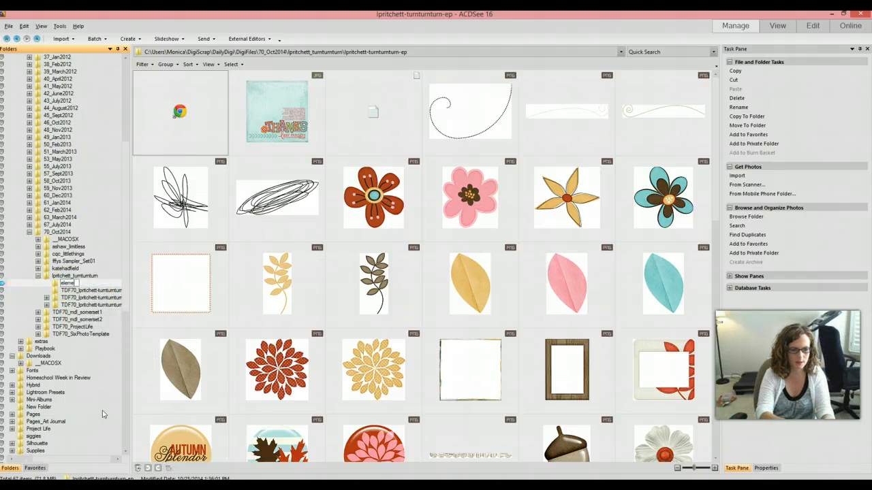
{"action": "type", "text": "nts"}
{"action": "key", "text": "Return"}
{"action": "left_click", "coordinate": [91, 291]}
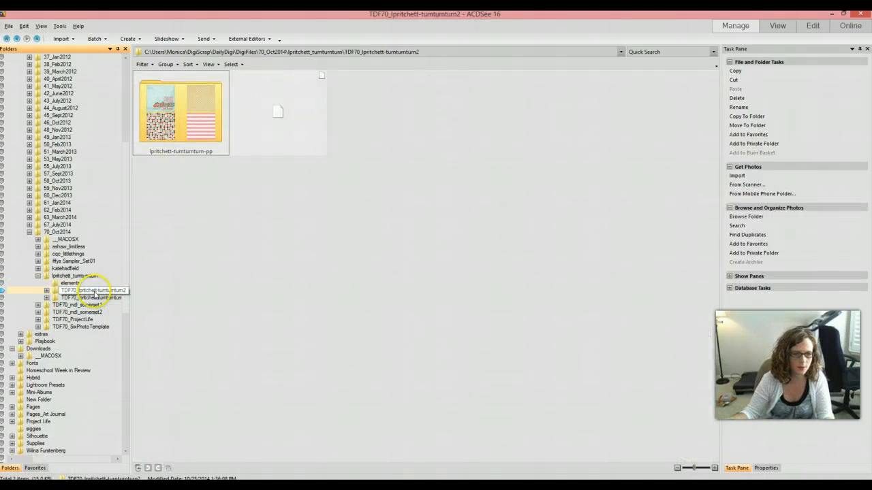
Step: Move the lpritchett-turnturnturn-pp subfolder out of TDF70_lpritchett-turnturnturn2 directly into lpritchett_turnturnturn
{"action": "left_click", "coordinate": [46, 291]}
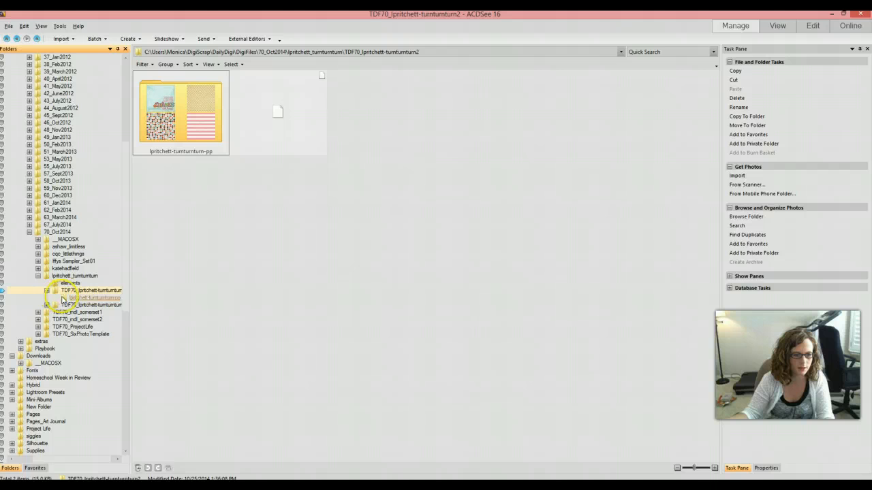
{"action": "left_click_drag", "start_coordinate": [63, 286], "coordinate": [60, 277]}
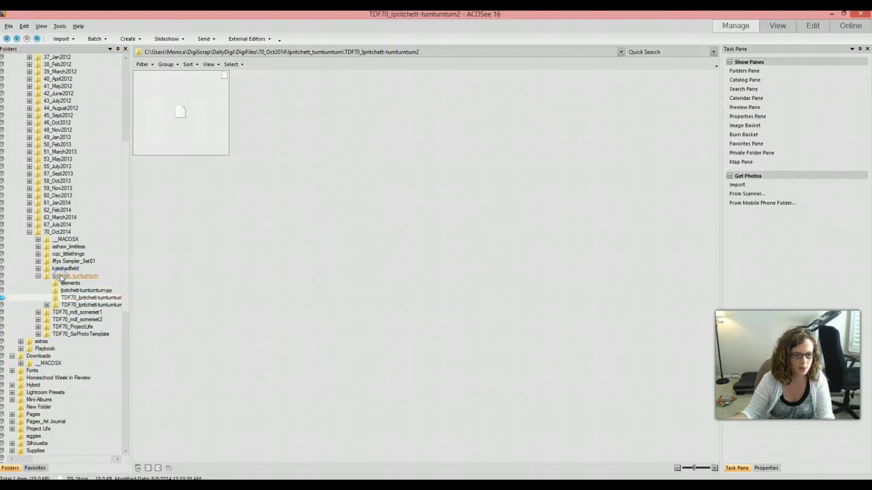
Step: Rename the lpritchett-turnturnturn-pp folder as papers and delete the emptied TDF70_lpritchett-turnturnturn2 folder
{"action": "left_click", "coordinate": [72, 291]}
{"action": "right_click", "coordinate": [73, 291]}
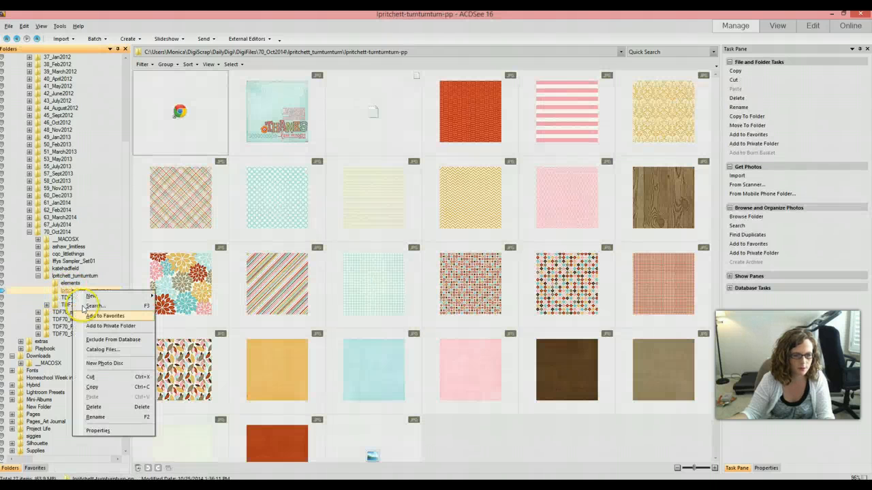
{"action": "left_click", "coordinate": [95, 417]}
{"action": "type", "text": "pap"}
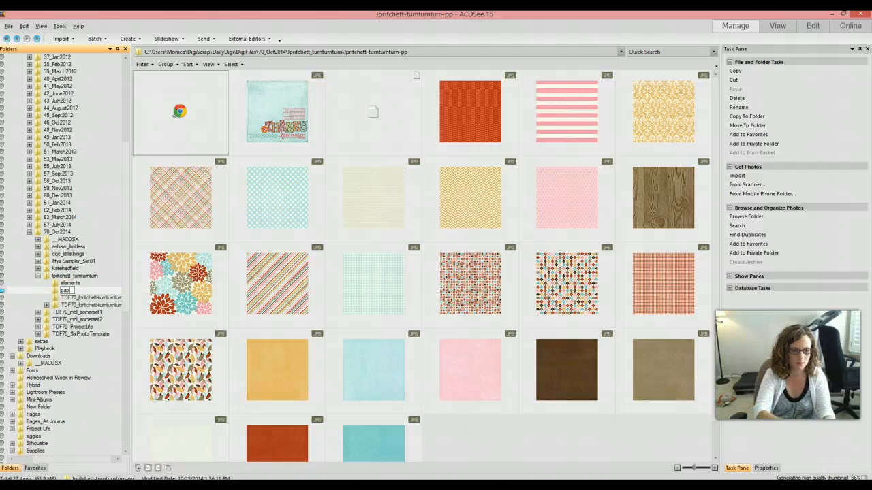
{"action": "type", "text": "ers"}
{"action": "key", "text": "Return"}
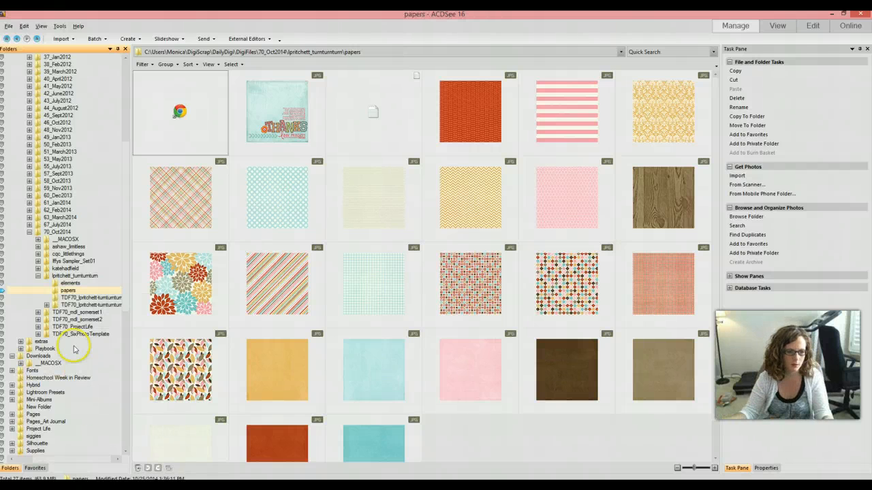
{"action": "left_click", "coordinate": [69, 300]}
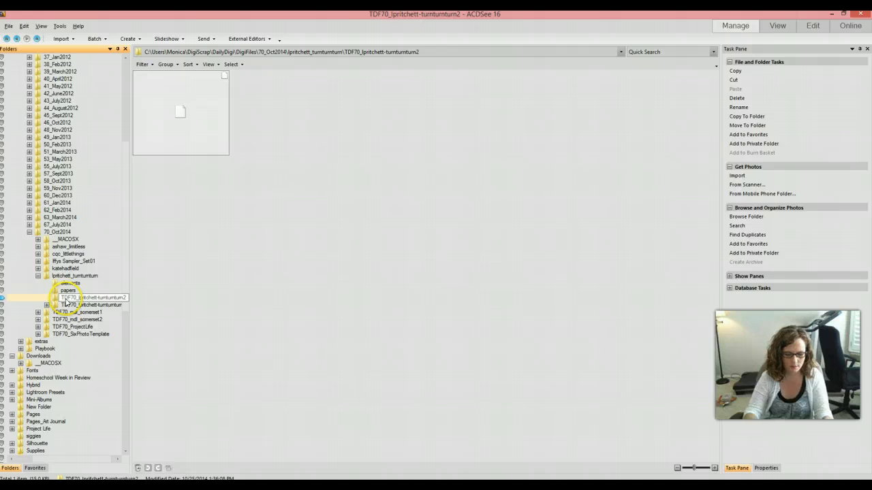
{"action": "left_click", "coordinate": [65, 304]}
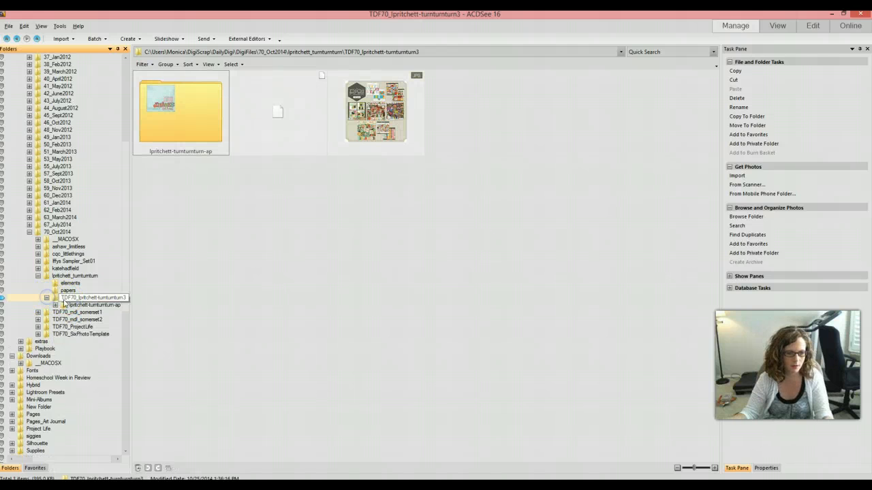
{"action": "left_click", "coordinate": [64, 305]}
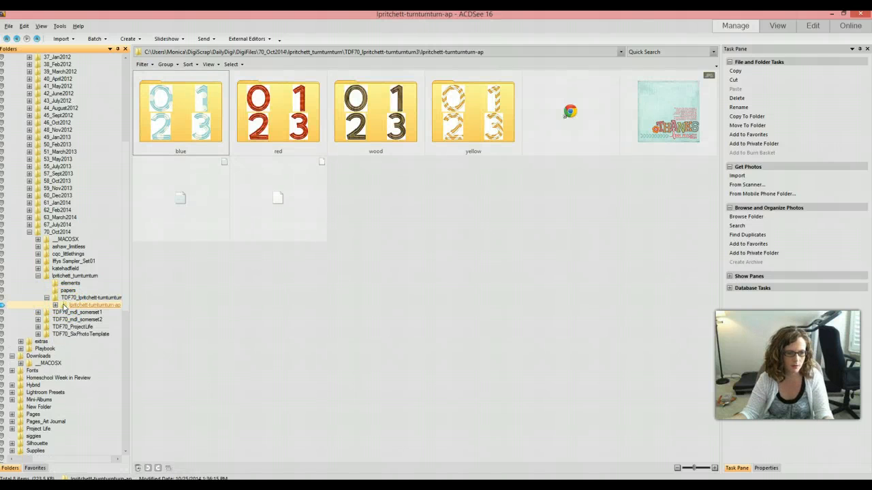
{"action": "left_click_drag", "start_coordinate": [63, 279], "coordinate": [65, 277]}
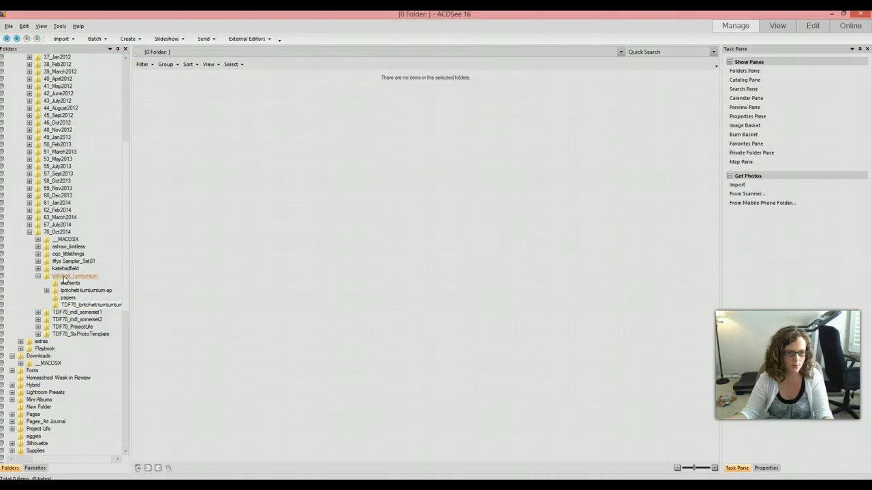
Step: Rename the lpritchett-turnturnturn-ap folder as alphas and delete the leftover TDF70_lpritchett-turnturnturn3 folder
{"action": "left_click", "coordinate": [67, 293]}
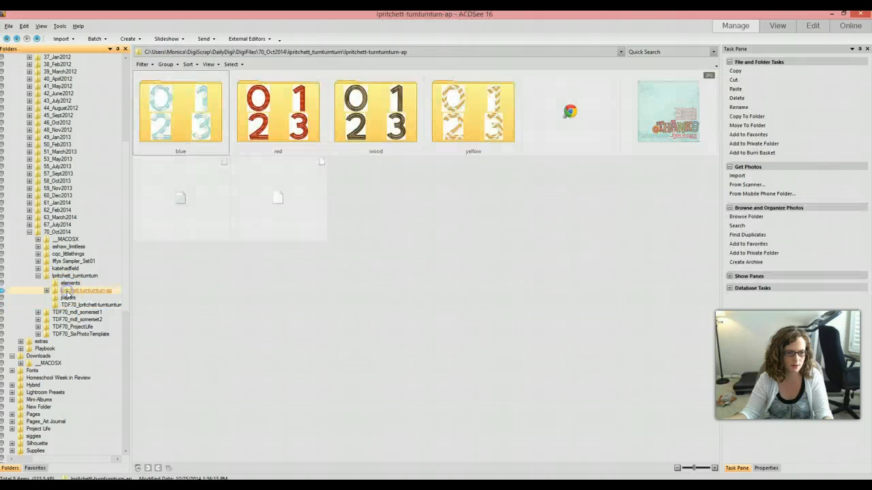
{"action": "right_click", "coordinate": [67, 292]}
{"action": "left_click", "coordinate": [92, 419]}
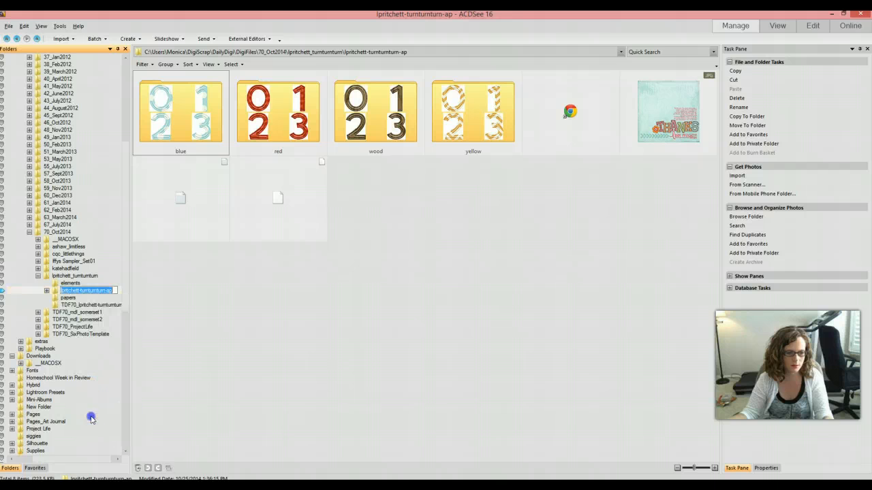
{"action": "type", "text": "alphas"}
{"action": "key", "text": "Return"}
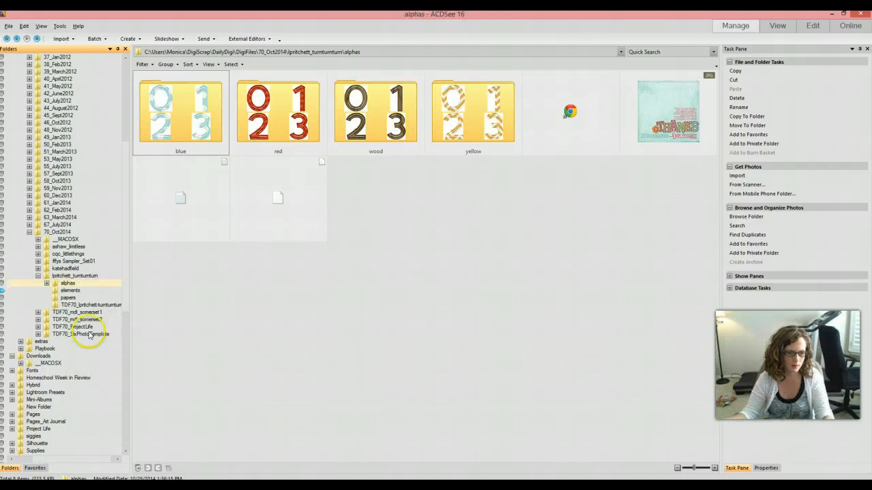
{"action": "left_click_drag", "start_coordinate": [88, 305], "coordinate": [88, 308]}
{"action": "left_click", "coordinate": [89, 308]}
{"action": "key", "text": "Delete"}
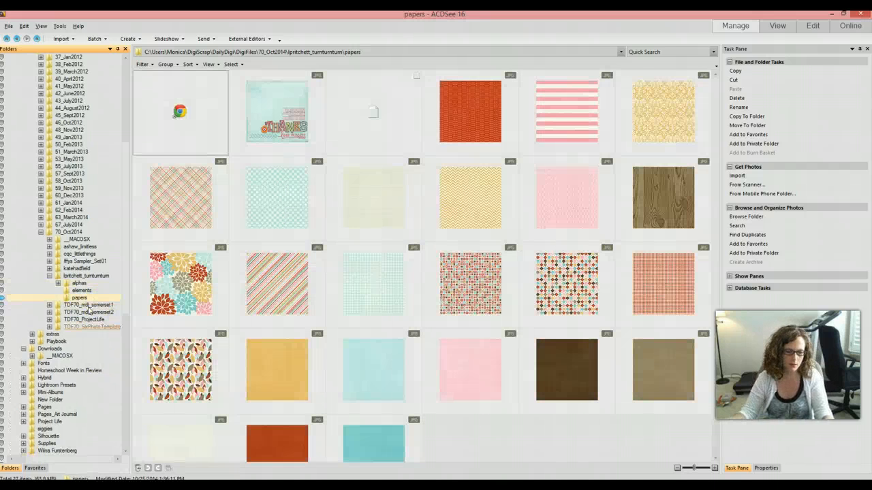
Step: Look through the alphas, papers and elements subfolders and move the kit preview image from elements up into lpritchett_turnturnturn
{"action": "left_click", "coordinate": [86, 276]}
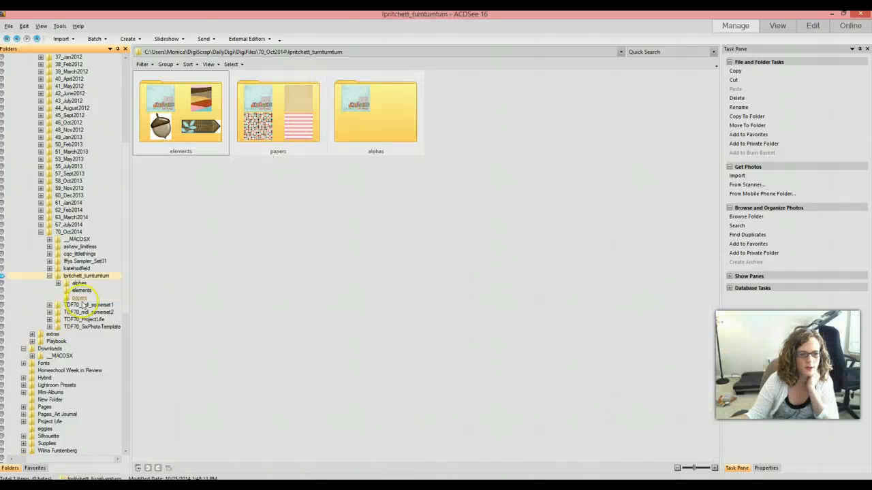
{"action": "left_click", "coordinate": [91, 277]}
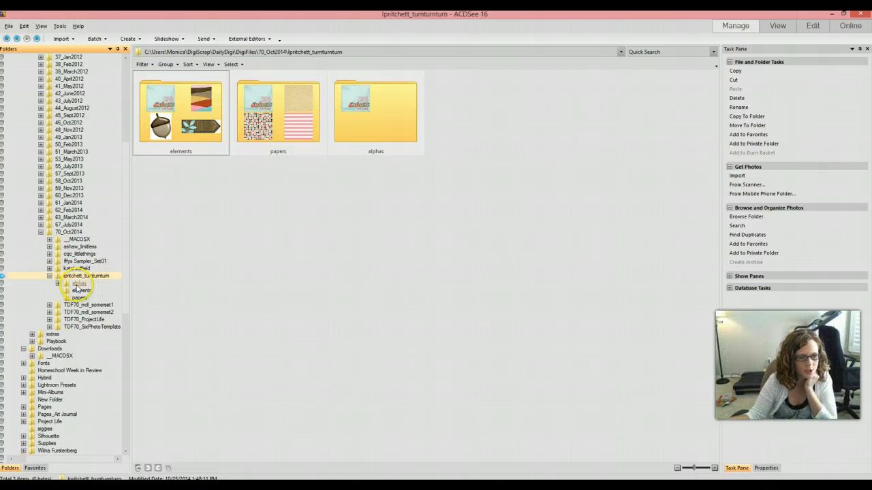
{"action": "left_click", "coordinate": [78, 284]}
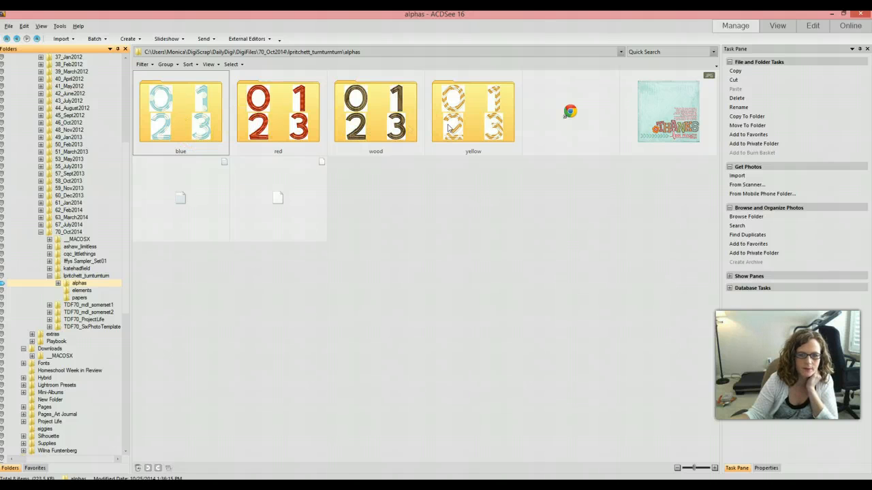
{"action": "left_click", "coordinate": [83, 292]}
{"action": "left_click", "coordinate": [83, 298]}
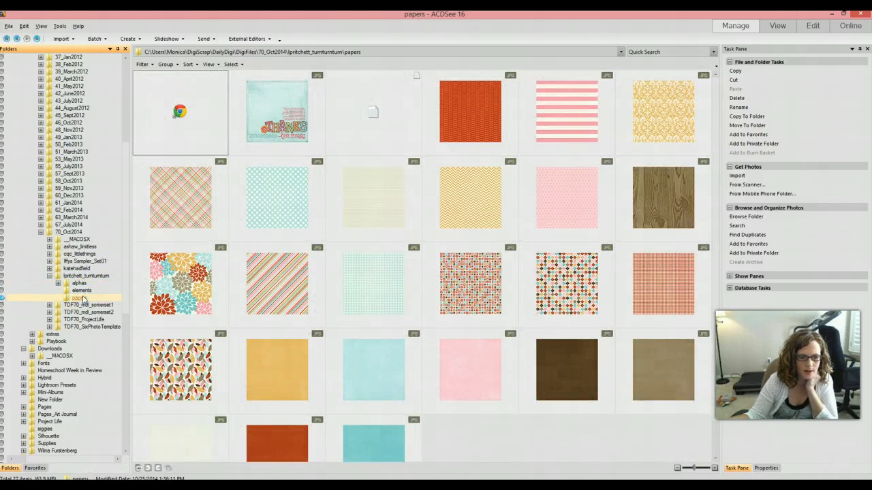
{"action": "scroll", "coordinate": [477, 238], "scroll_direction": "down", "scroll_amount": 1}
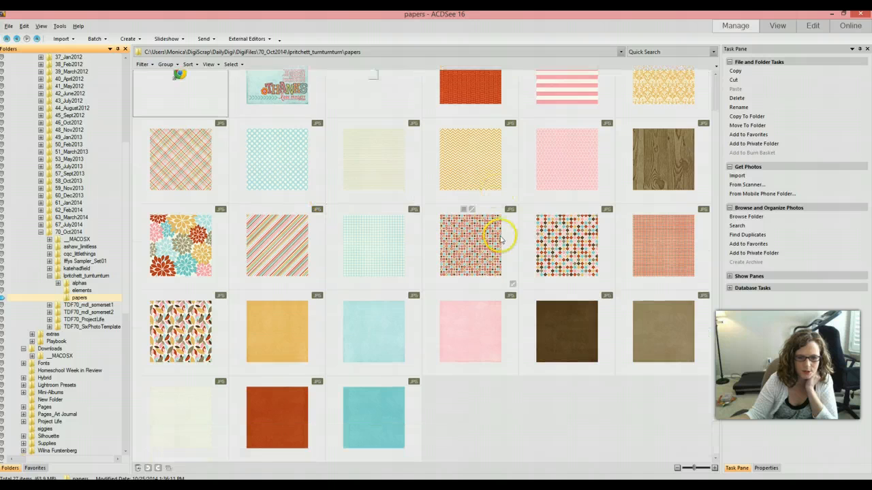
{"action": "left_click", "coordinate": [82, 290]}
{"action": "scroll", "coordinate": [492, 272], "scroll_direction": "down", "scroll_amount": 6}
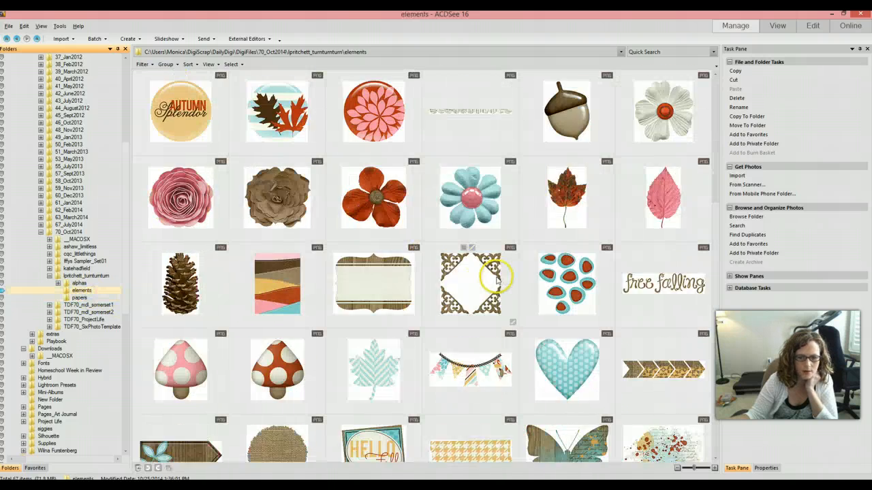
{"action": "scroll", "coordinate": [496, 278], "scroll_direction": "down", "scroll_amount": 5}
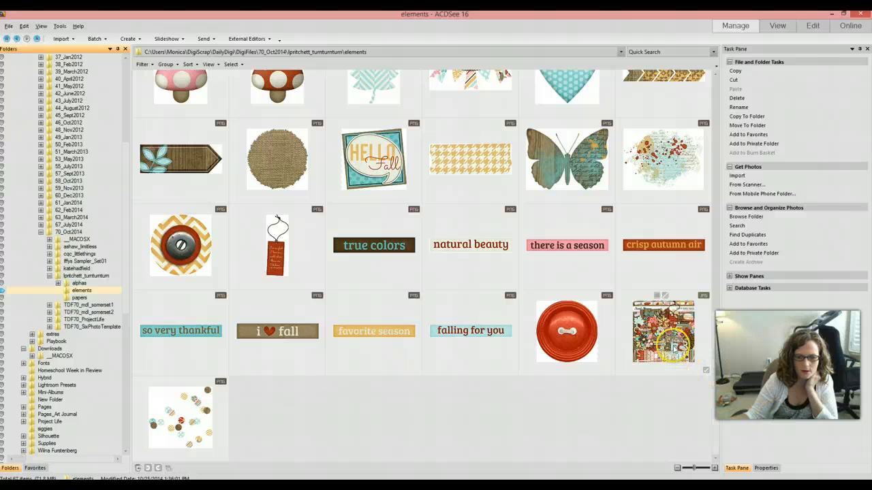
{"action": "left_click", "coordinate": [673, 346]}
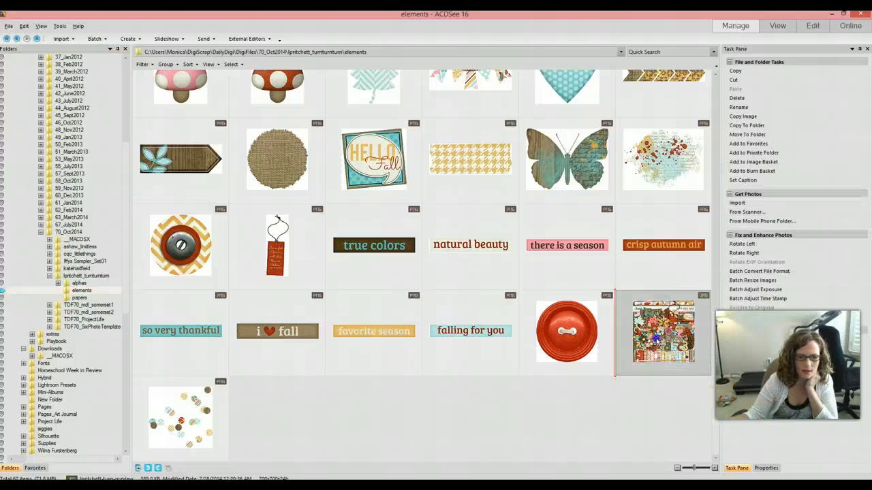
{"action": "left_click", "coordinate": [87, 276]}
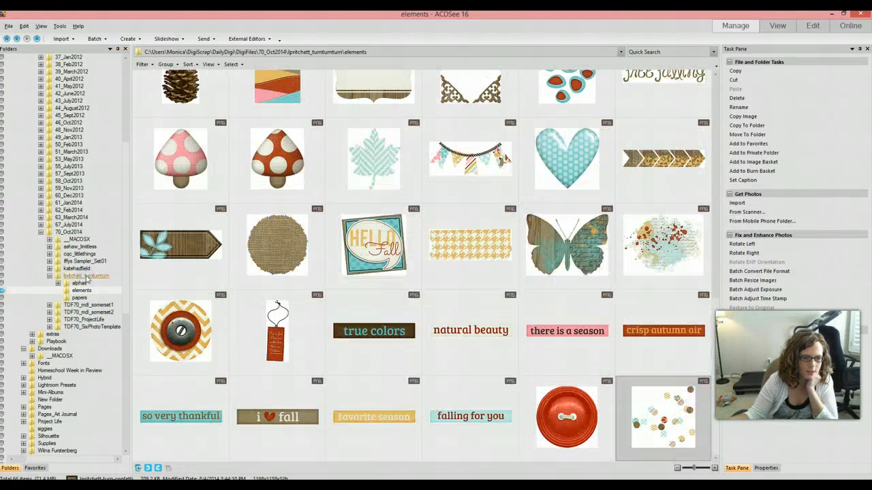
Step: Check the contents of the two TDF70_mdl_somerset folders and create a new folder named mdl_somerset inside 70_Oct2014
{"action": "left_click", "coordinate": [49, 276]}
{"action": "left_click", "coordinate": [68, 283]}
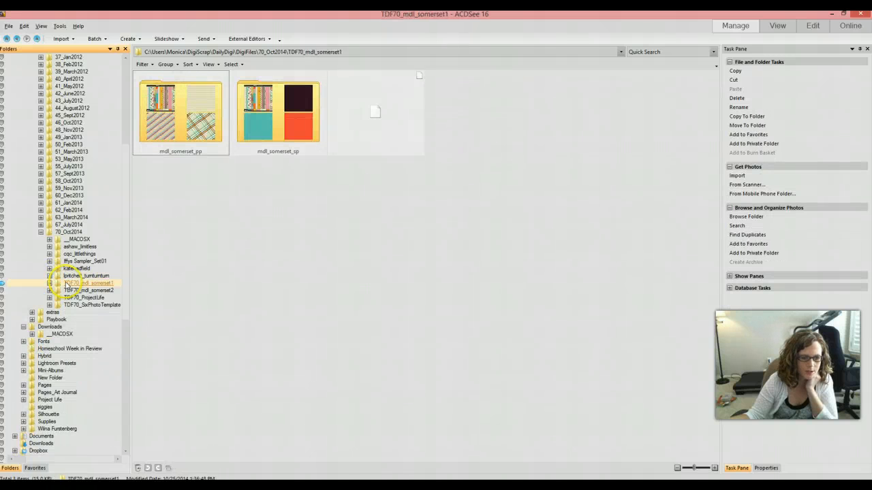
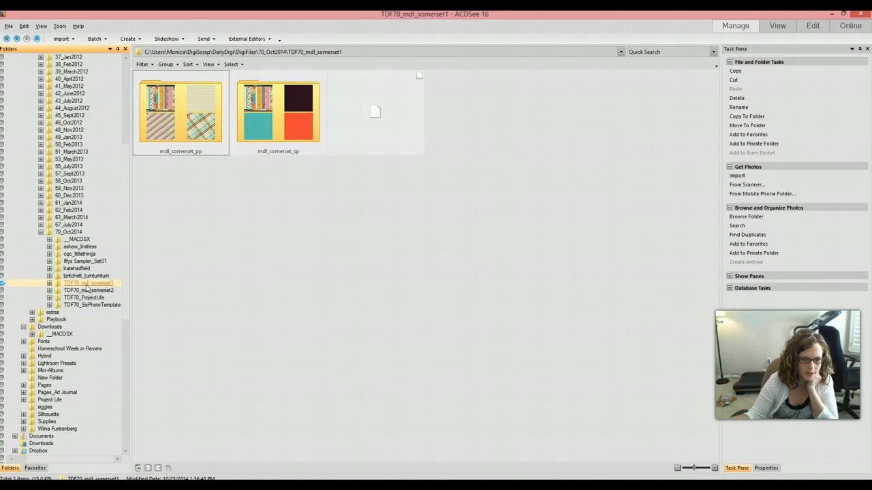
{"action": "left_click", "coordinate": [87, 290]}
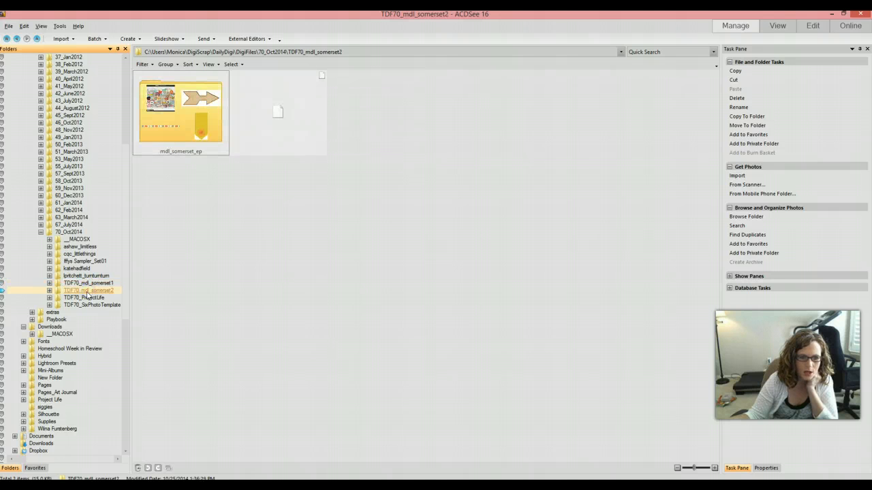
{"action": "left_click", "coordinate": [81, 291]}
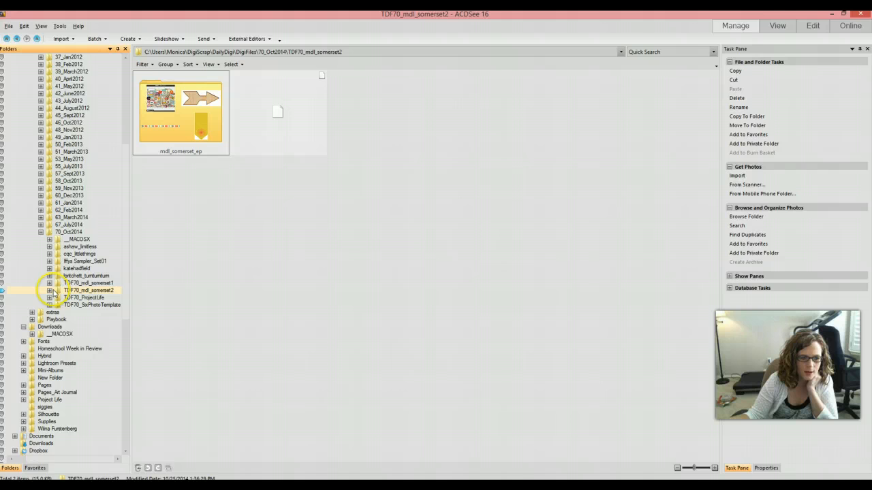
{"action": "right_click", "coordinate": [66, 233]}
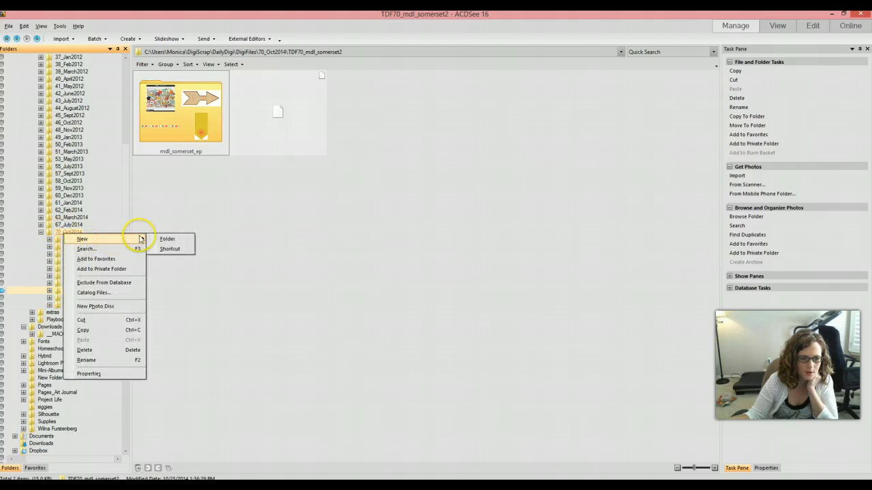
{"action": "left_click", "coordinate": [167, 239]}
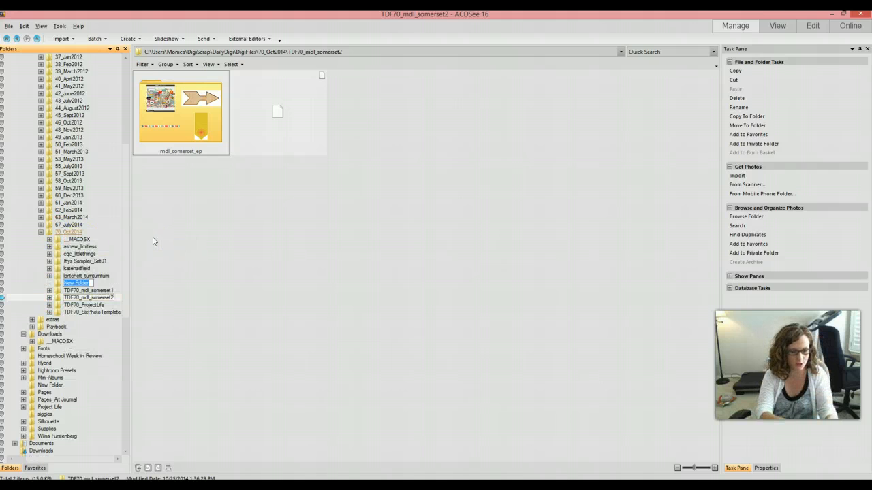
{"action": "type", "text": "mdl_somer"}
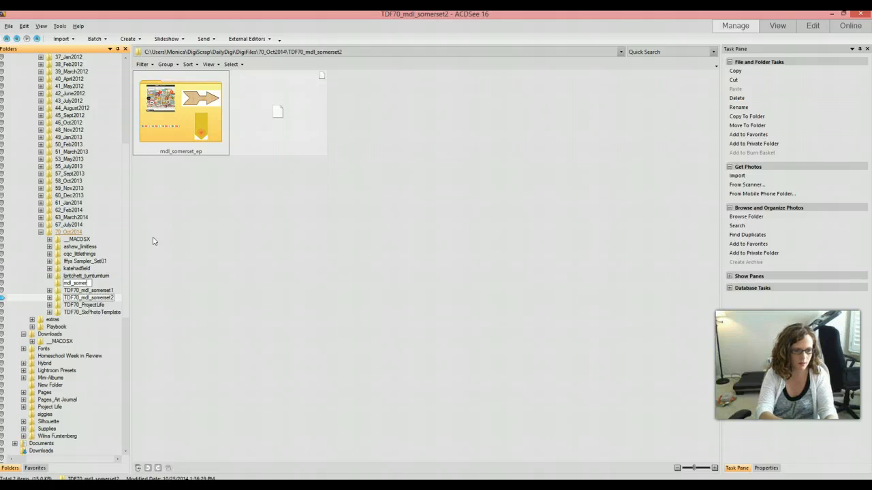
{"action": "type", "text": "set"}
{"action": "key", "text": "Return"}
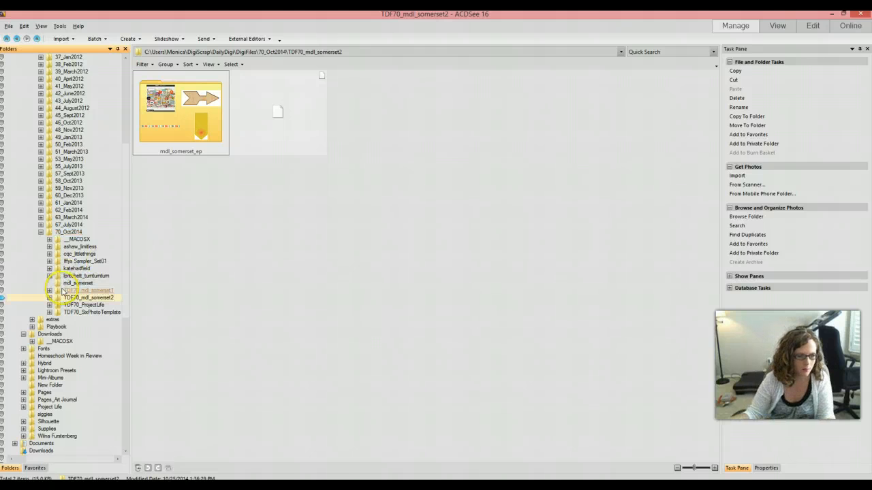
Step: Move TDF70_mdl_somerset1 and TDF70_mdl_somerset2 into mdl_somerset, expand it and open TDF70_mdl_somerset1
{"action": "left_click_drag", "start_coordinate": [59, 284], "coordinate": [60, 284]}
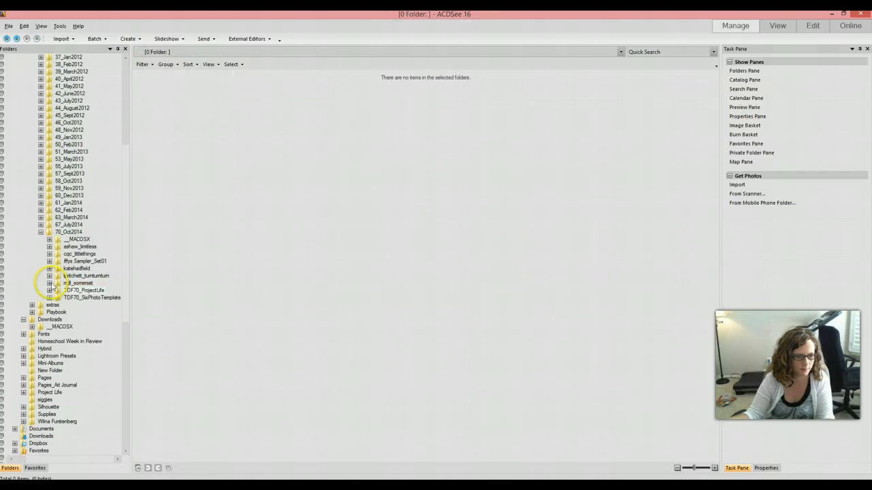
{"action": "left_click", "coordinate": [50, 283]}
{"action": "left_click", "coordinate": [87, 294]}
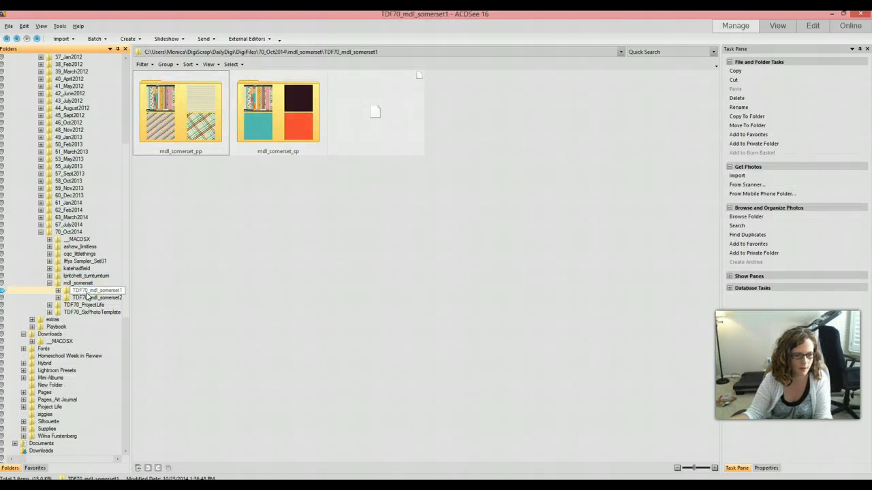
Step: Compare the two paper subfolders in TDF70_mdl_somerset1, rename mdl_somerset_pp as papers and move it up into mdl_somerset
{"action": "double_click", "coordinate": [182, 131]}
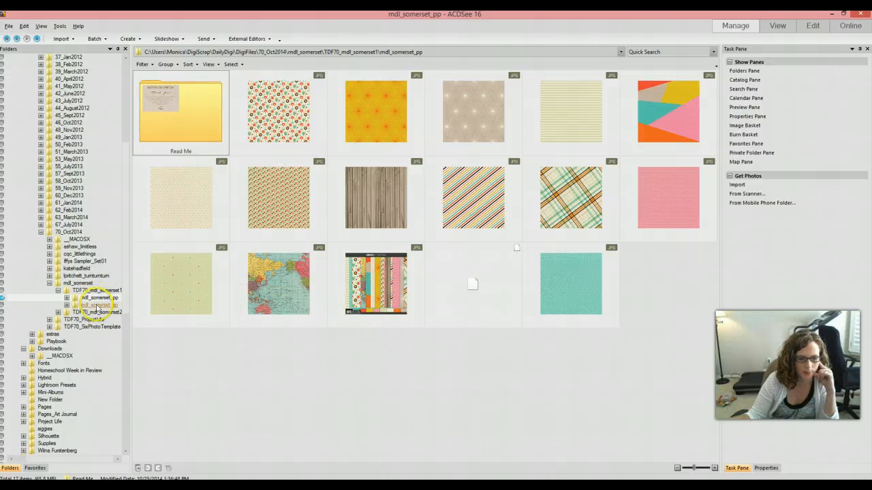
{"action": "left_click", "coordinate": [97, 305]}
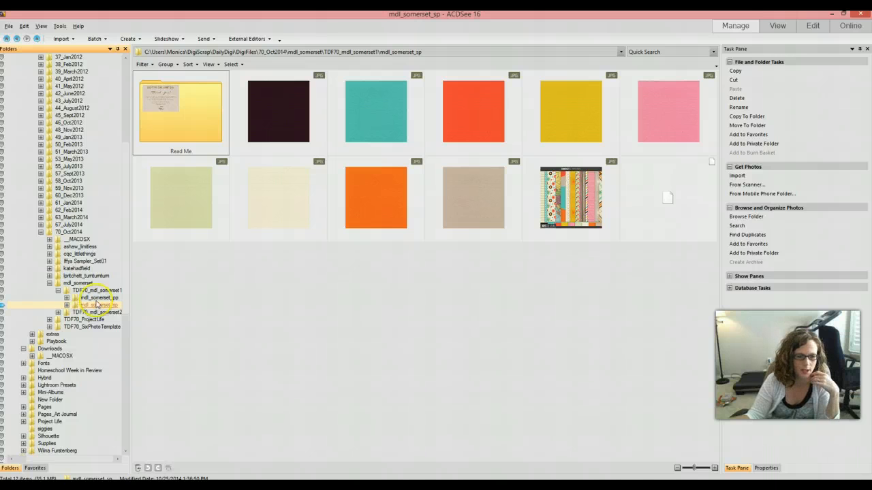
{"action": "left_click", "coordinate": [97, 299]}
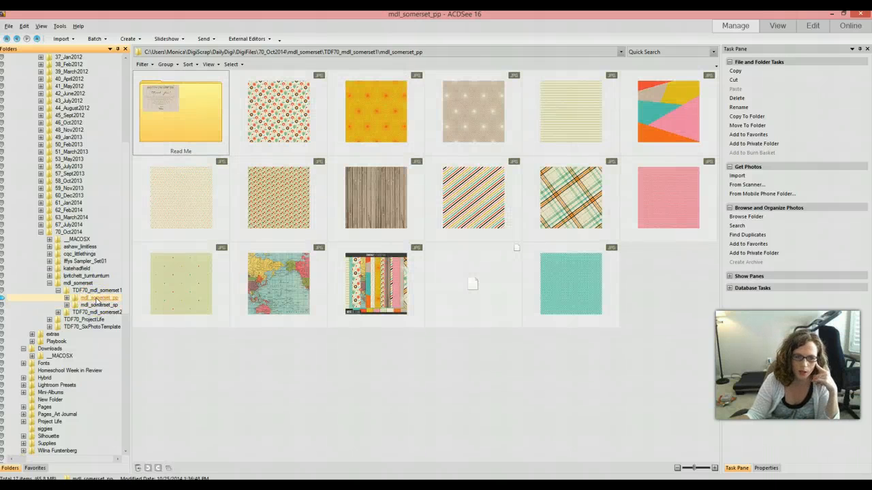
{"action": "right_click", "coordinate": [96, 300]}
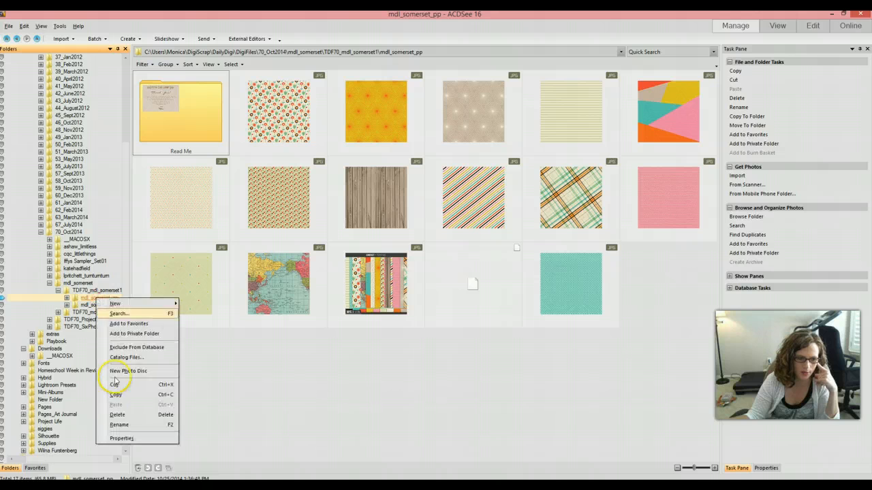
{"action": "left_click", "coordinate": [117, 429]}
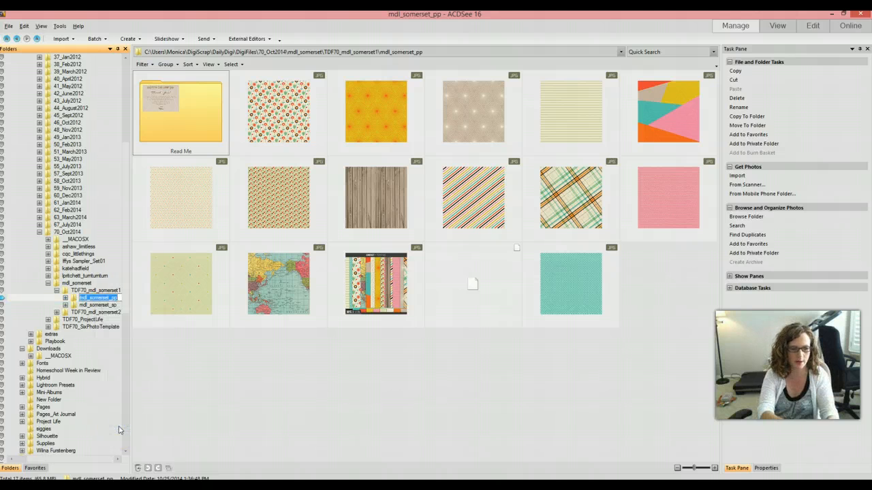
{"action": "type", "text": "papers"}
{"action": "key", "text": "Return"}
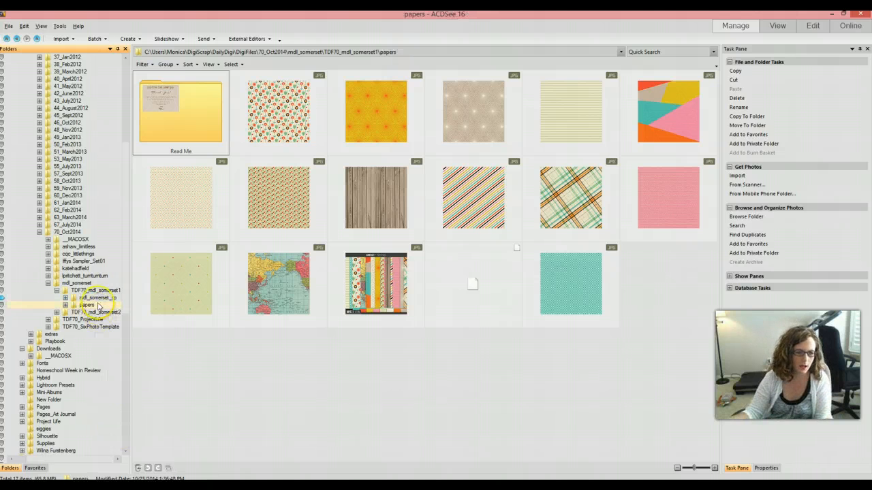
{"action": "left_click_drag", "start_coordinate": [77, 307], "coordinate": [75, 284]}
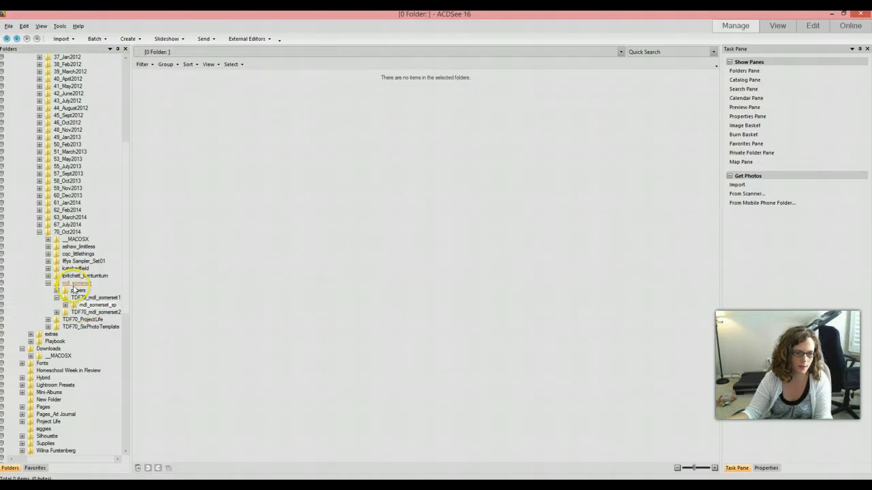
Step: Move all the solid-colour papers from mdl_somerset_sp into the papers folder, leaving the preview behind, and open papers
{"action": "left_click", "coordinate": [76, 291]}
{"action": "left_click", "coordinate": [79, 299]}
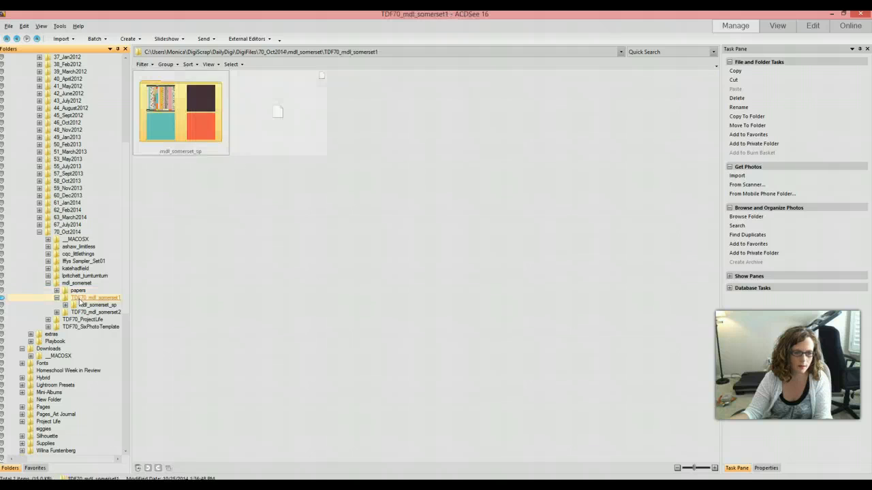
{"action": "double_click", "coordinate": [177, 127]}
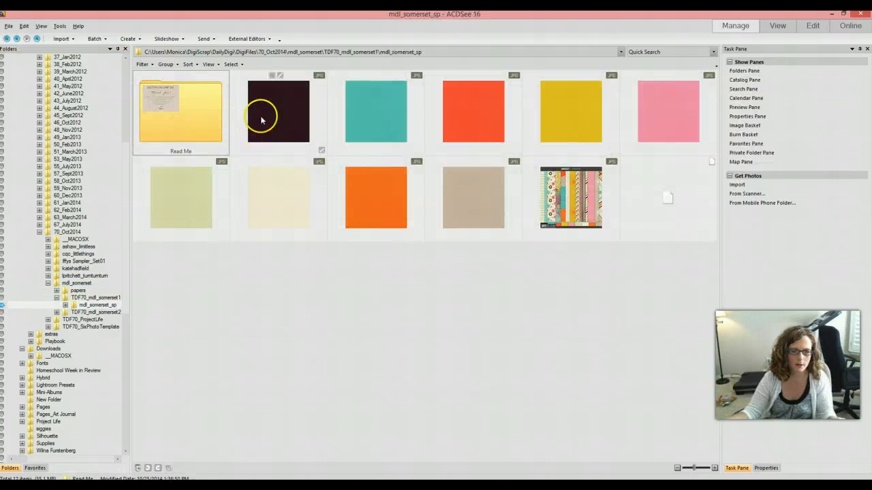
{"action": "left_click", "coordinate": [269, 112]}
{"action": "left_click", "coordinate": [485, 199], "text": "shift"}
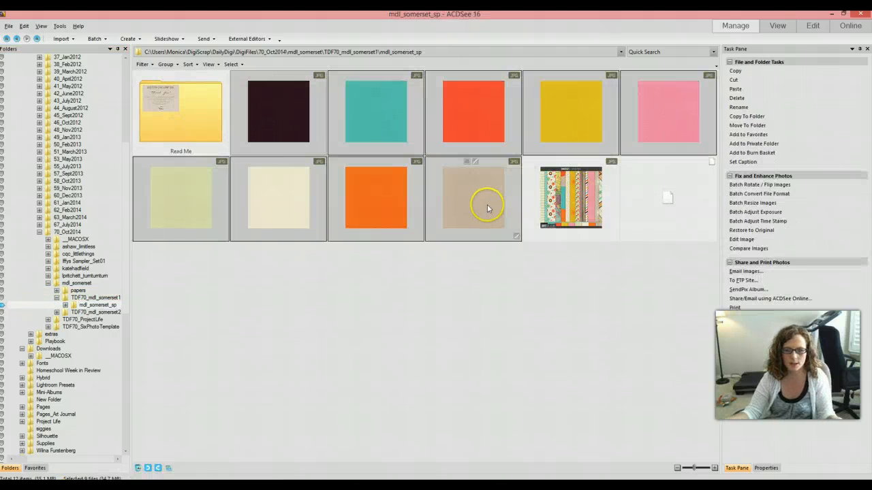
{"action": "left_click_drag", "start_coordinate": [158, 197], "coordinate": [77, 291]}
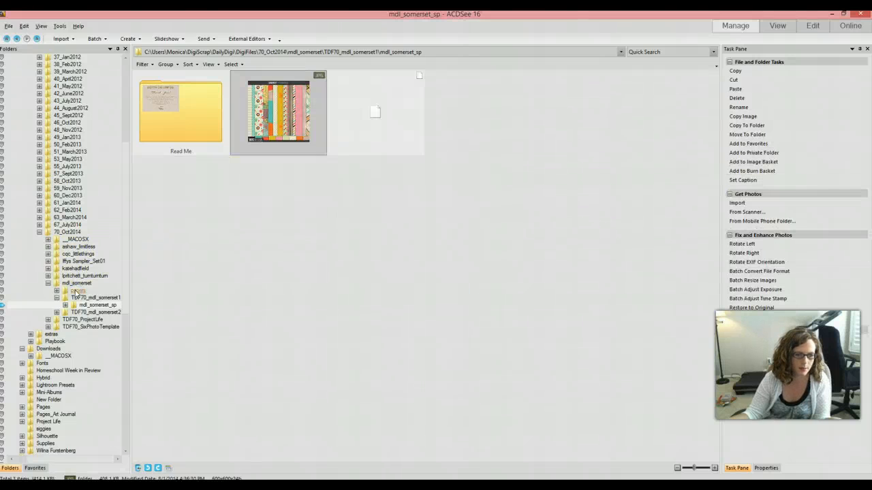
{"action": "left_click", "coordinate": [75, 291]}
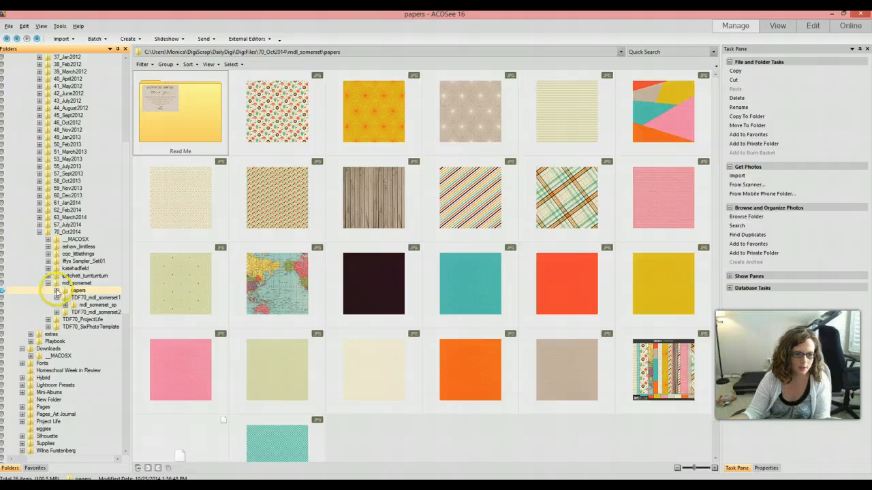
Step: Check the Read Me subfolder inside papers and delete the leftover TDF70_mdl_somerset1 folder
{"action": "left_click", "coordinate": [57, 291]}
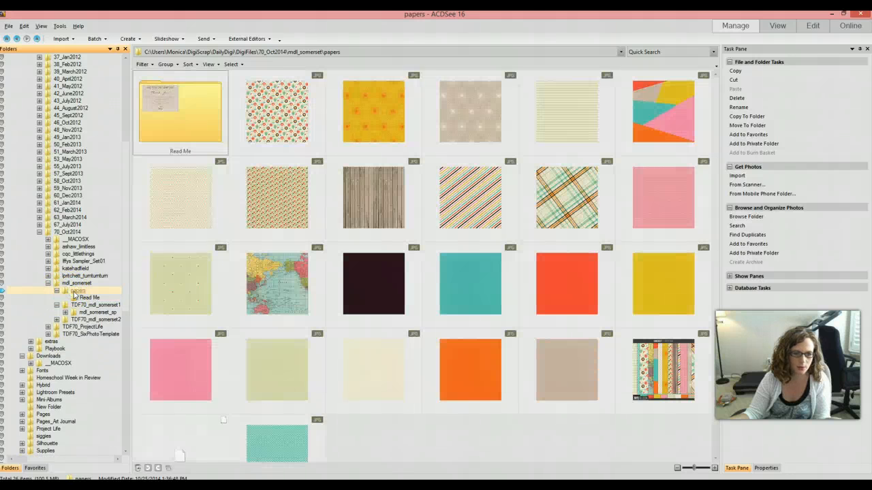
{"action": "mouse_move", "coordinate": [530, 339]}
{"action": "left_mouse_down"}
{"action": "mouse_move", "coordinate": [511, 301]}
{"action": "mouse_move", "coordinate": [521, 330]}
{"action": "left_mouse_up"}
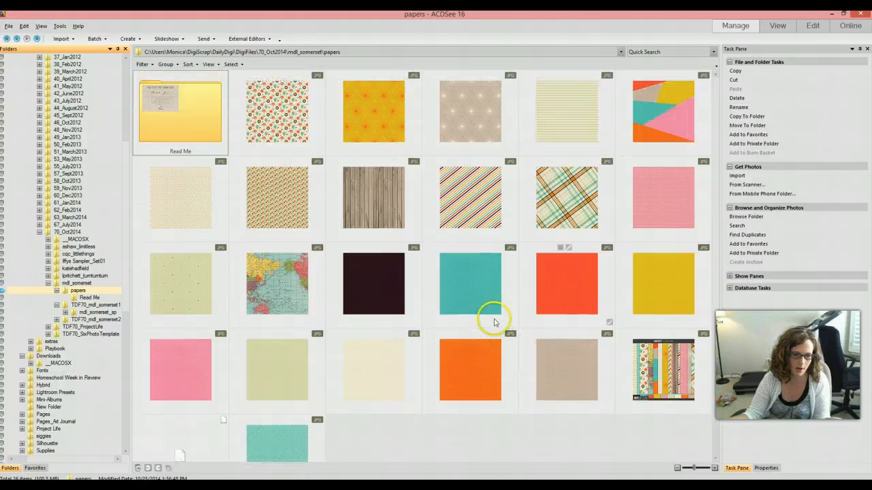
{"action": "left_click", "coordinate": [94, 299]}
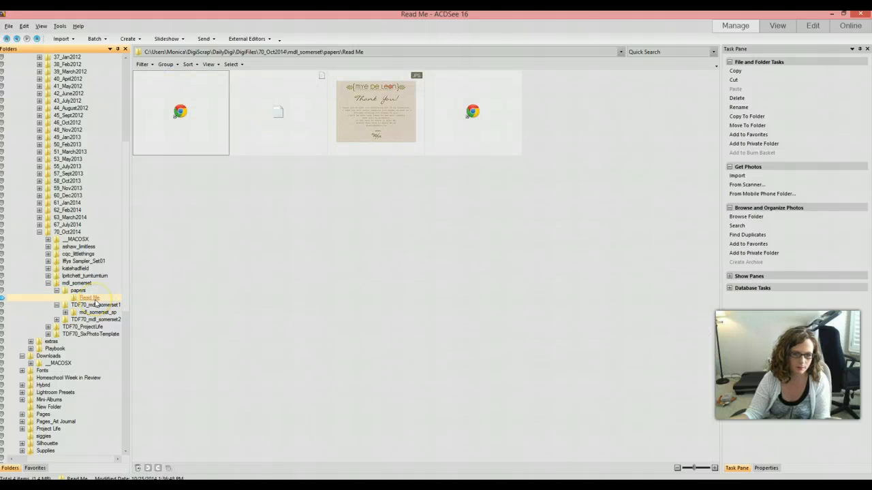
{"action": "left_click", "coordinate": [78, 291]}
{"action": "left_click", "coordinate": [81, 306]}
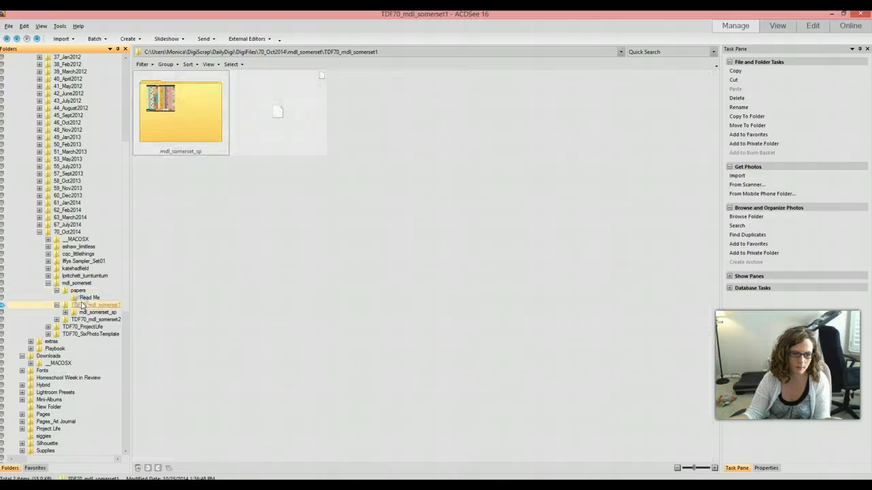
{"action": "left_click", "coordinate": [85, 313]}
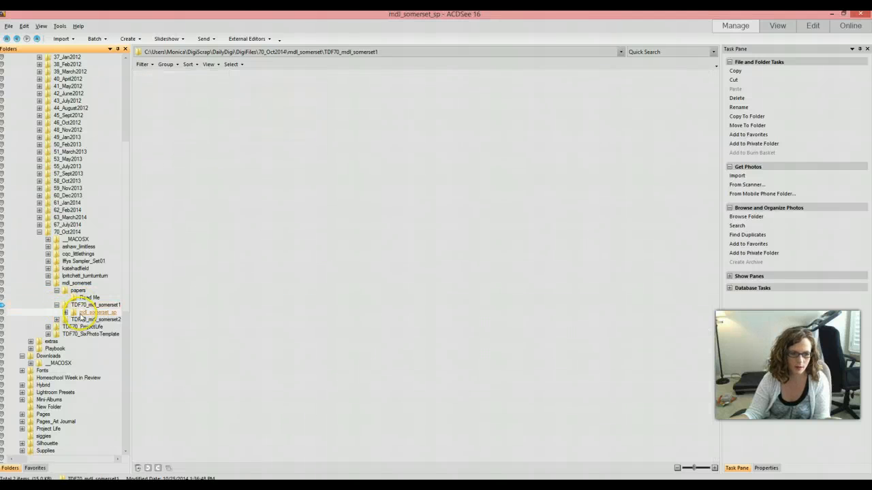
{"action": "left_click", "coordinate": [82, 305]}
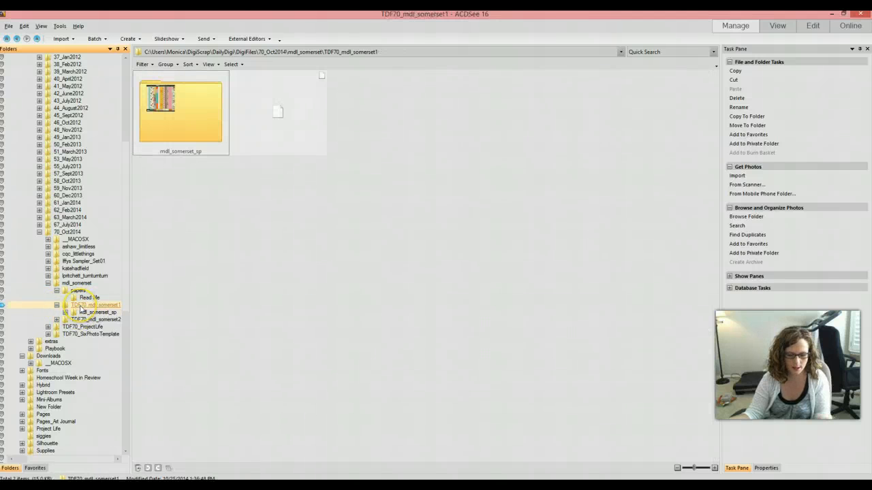
{"action": "key", "text": "Delete"}
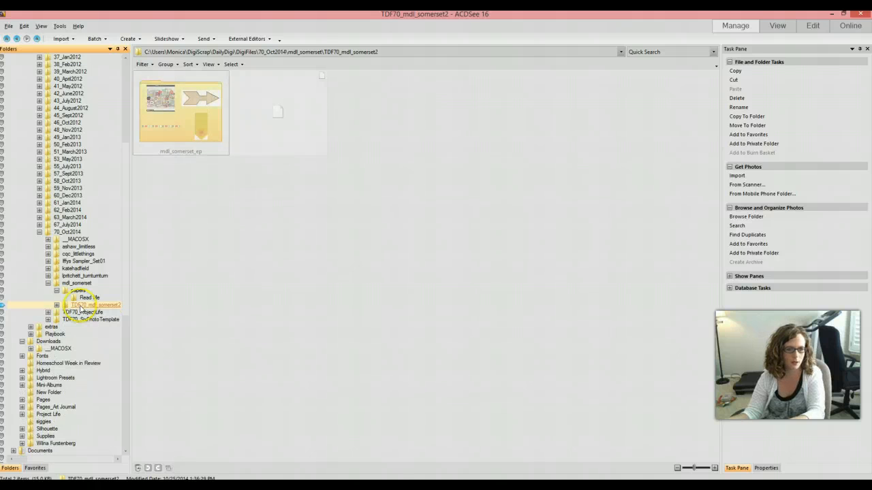
Step: Move mdl_somerset_ep out of TDF70_mdl_somerset2 up into mdl_somerset and rename it as elements
{"action": "left_click", "coordinate": [55, 306]}
{"action": "left_click", "coordinate": [80, 313]}
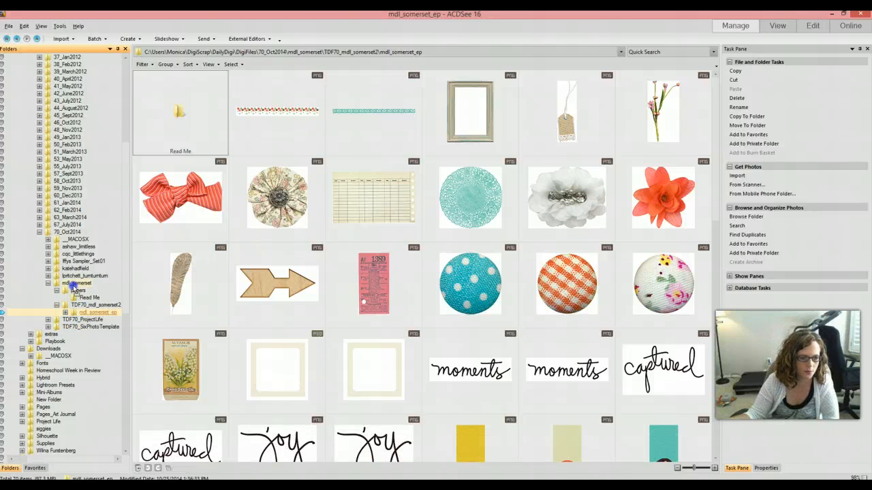
{"action": "left_click_drag", "start_coordinate": [74, 286], "coordinate": [75, 284]}
{"action": "left_click", "coordinate": [80, 291]}
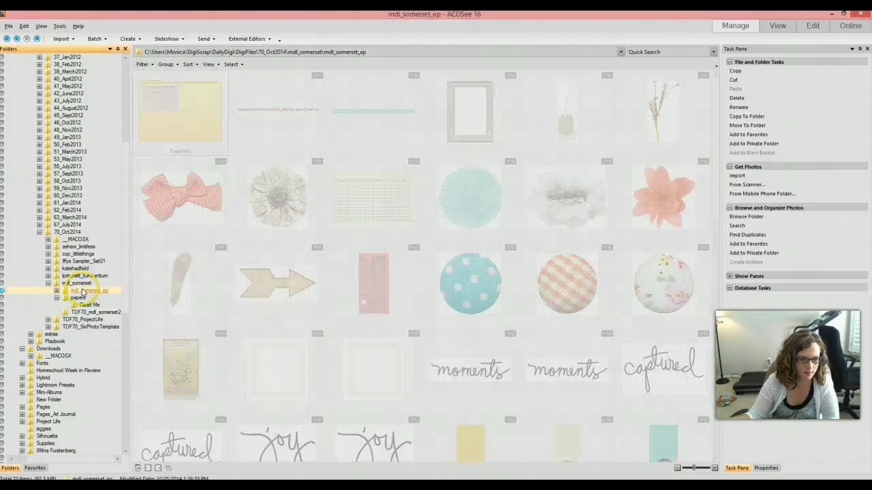
{"action": "right_click", "coordinate": [81, 290]}
{"action": "left_click", "coordinate": [106, 415]}
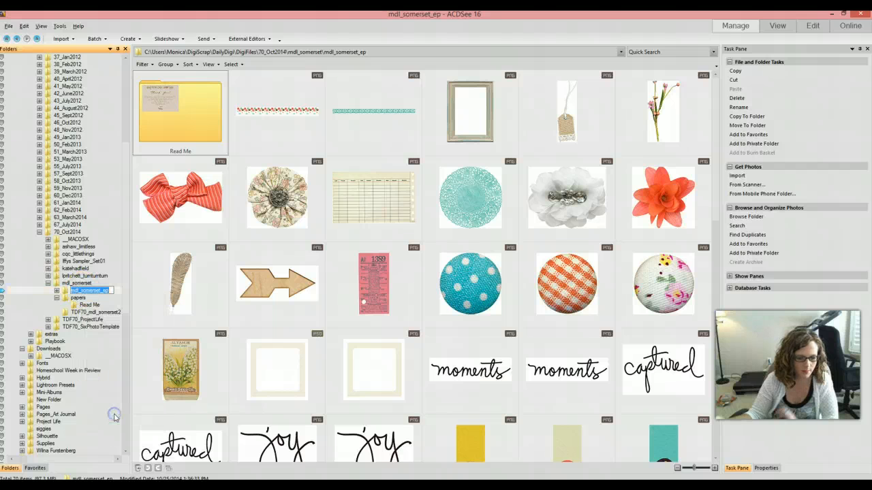
{"action": "key", "text": "Return"}
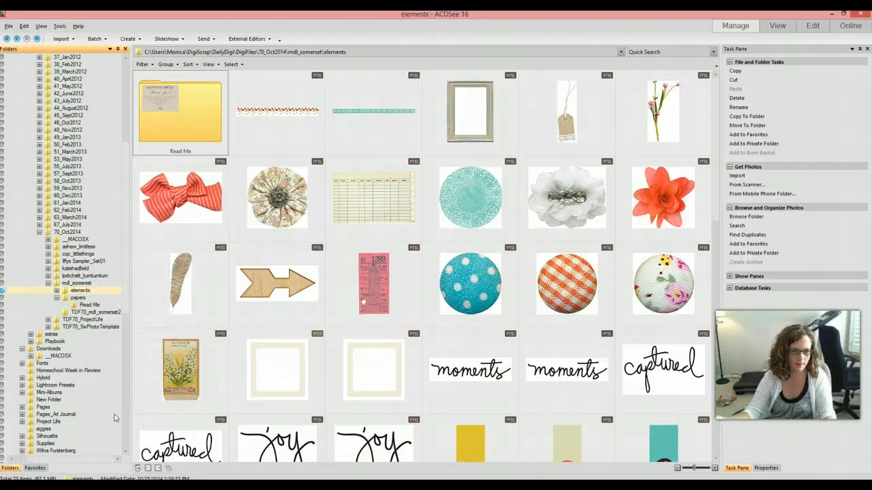
Step: Delete the leftover TDF70_mdl_somerset2 folder from mdl_somerset
{"action": "left_click", "coordinate": [75, 297]}
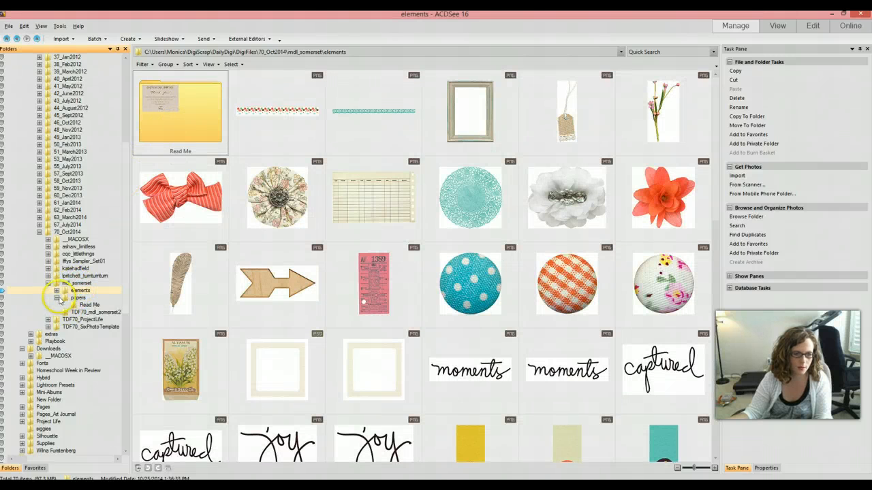
{"action": "left_click", "coordinate": [57, 298]}
{"action": "left_click", "coordinate": [77, 297]}
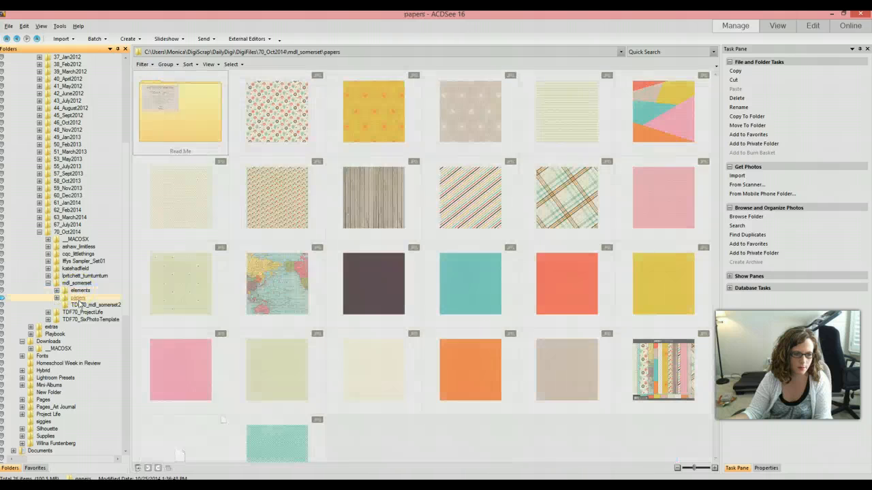
{"action": "left_click", "coordinate": [81, 306]}
{"action": "key", "text": "Delete"}
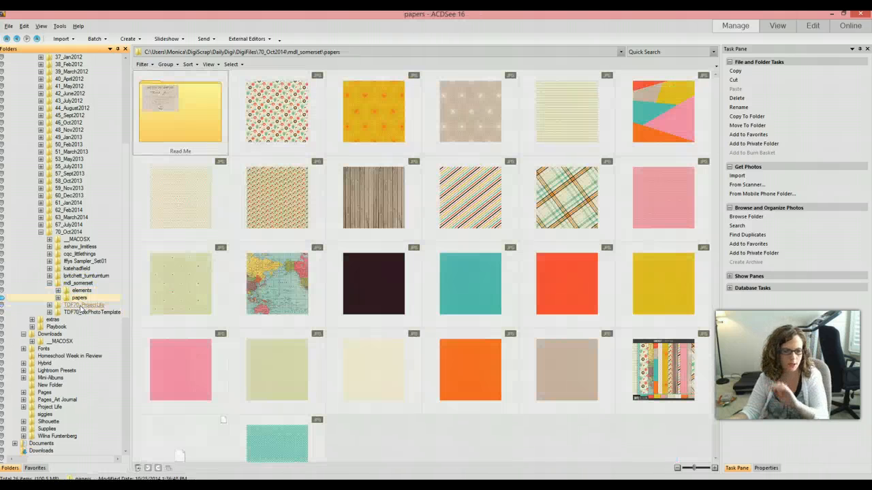
Step: Move the Read Me folder from papers up into mdl_somerset and delete the duplicate Read Me folder in elements
{"action": "left_click", "coordinate": [58, 299]}
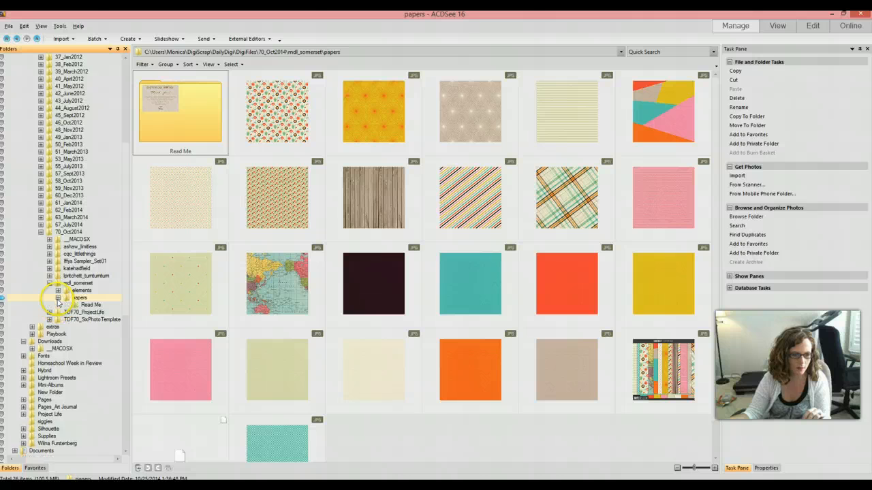
{"action": "left_click", "coordinate": [58, 298]}
{"action": "left_click", "coordinate": [58, 299]}
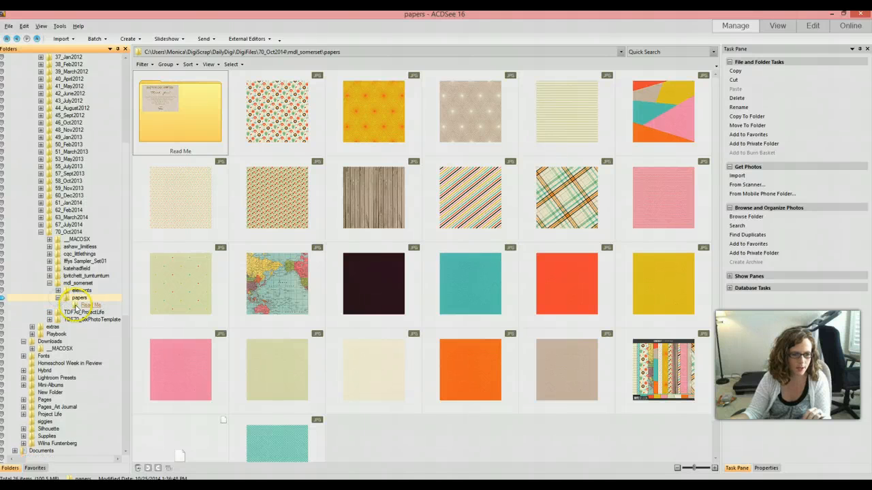
{"action": "left_click", "coordinate": [76, 306]}
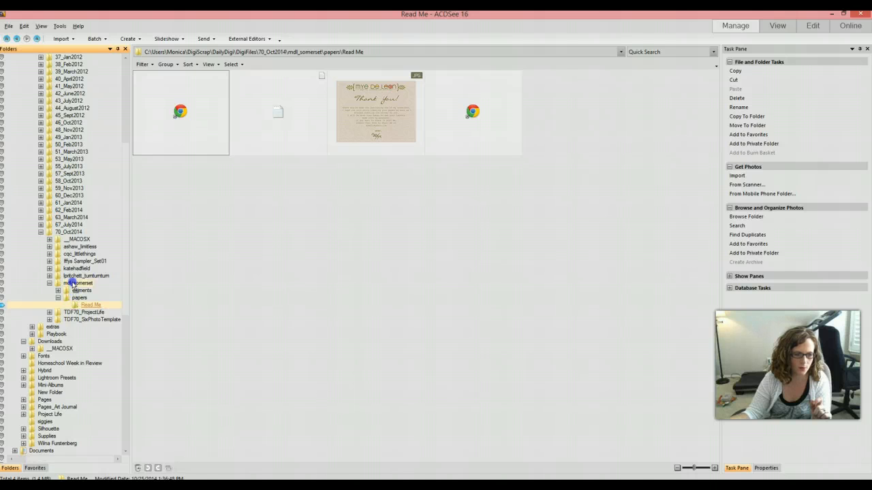
{"action": "left_click_drag", "start_coordinate": [73, 284], "coordinate": [73, 284]}
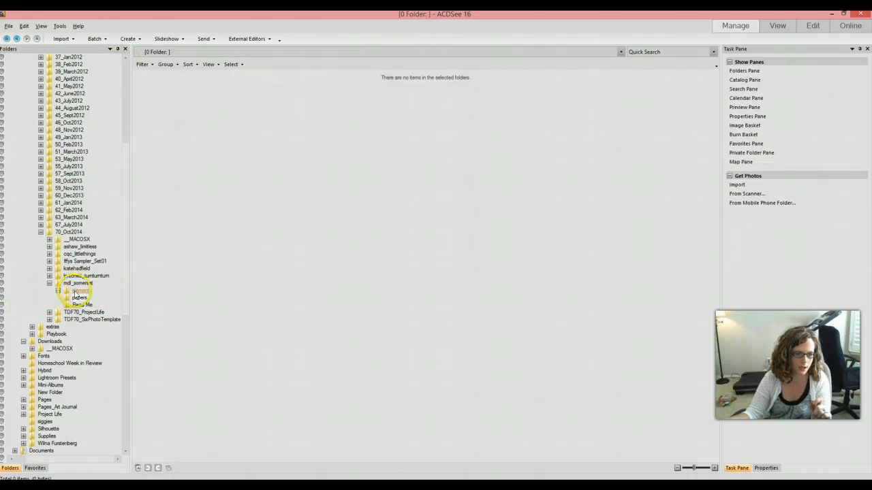
{"action": "left_click", "coordinate": [75, 292]}
{"action": "left_click", "coordinate": [178, 129]}
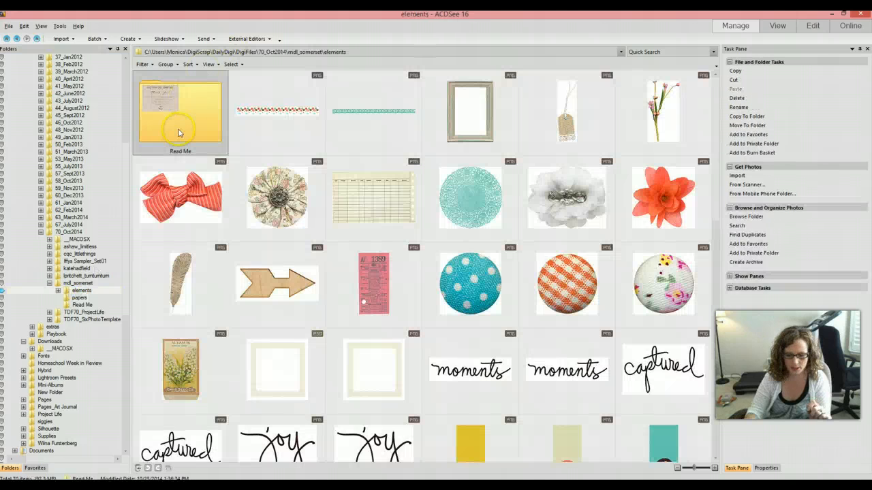
Step: Move the kit preview image from elements up into mdl_somerset and open mdl_somerset
{"action": "scroll", "coordinate": [311, 259], "scroll_direction": "down", "scroll_amount": 2}
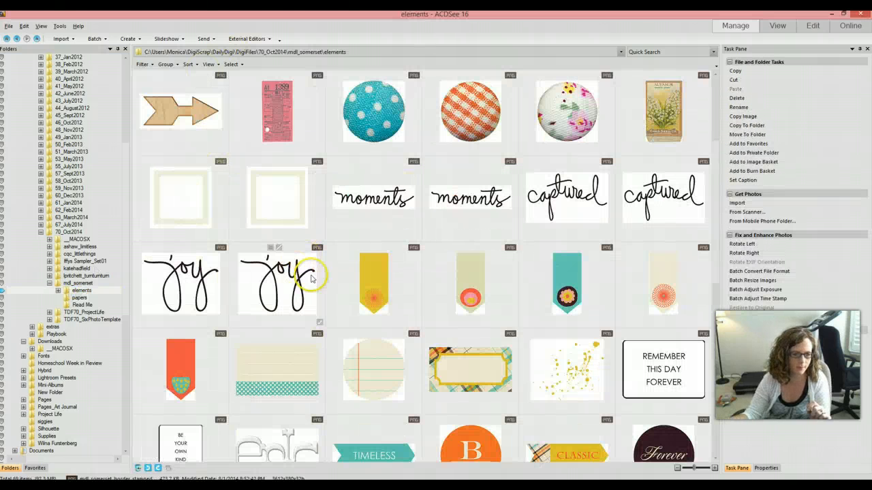
{"action": "scroll", "coordinate": [386, 293], "scroll_direction": "down", "scroll_amount": 3}
{"action": "scroll", "coordinate": [386, 293], "scroll_direction": "down", "scroll_amount": 3}
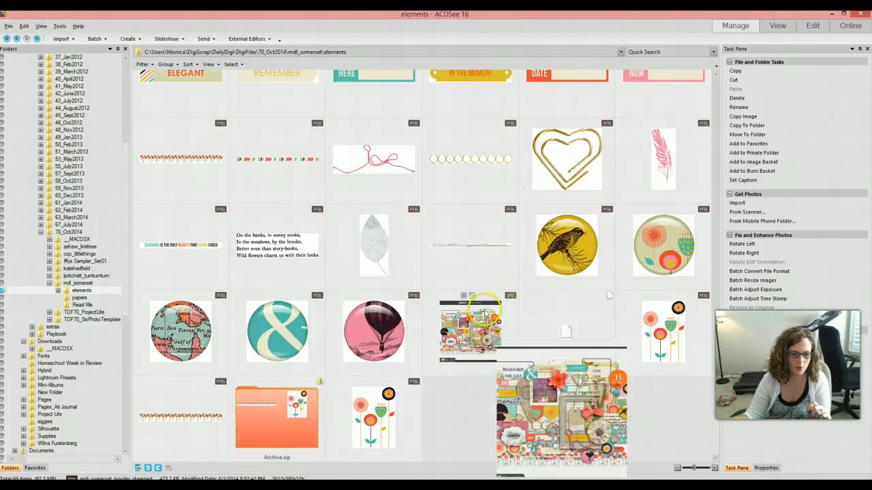
{"action": "left_click", "coordinate": [482, 327]}
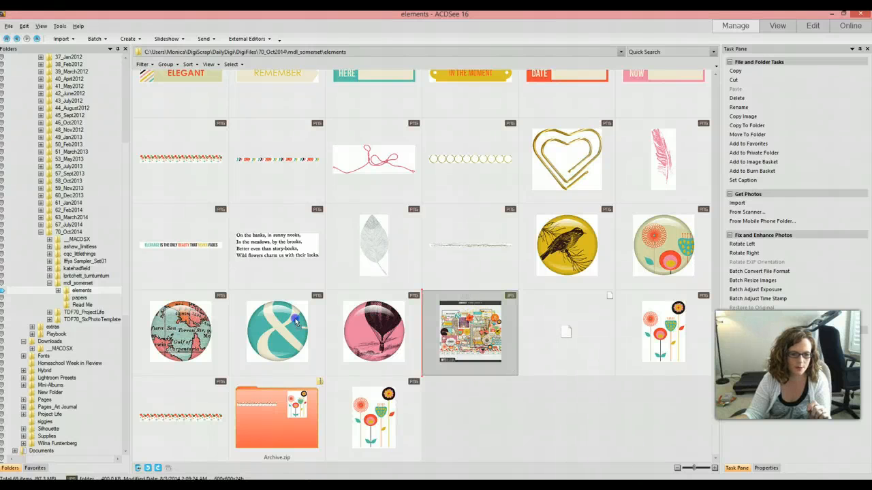
{"action": "left_click", "coordinate": [77, 283]}
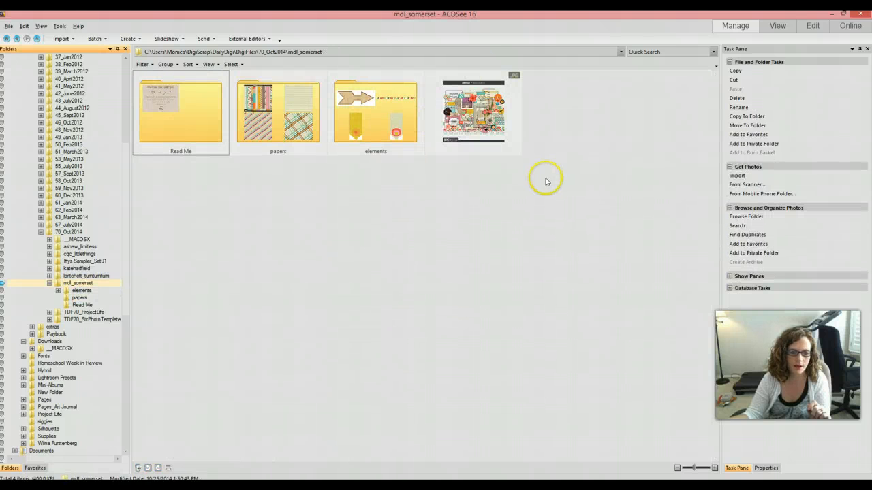
Step: Check the contents of the elements, papers and Read Me folders in mdl_somerset, then collapse mdl_somerset
{"action": "left_click", "coordinate": [82, 290]}
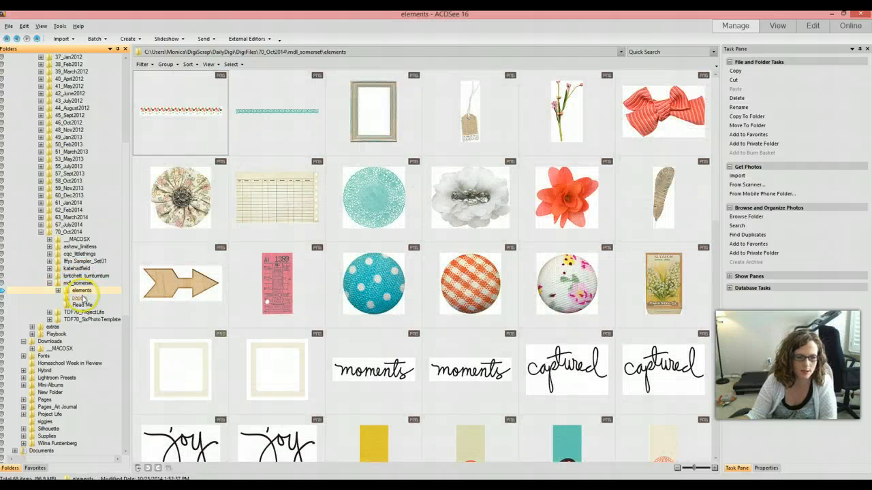
{"action": "left_click", "coordinate": [80, 298]}
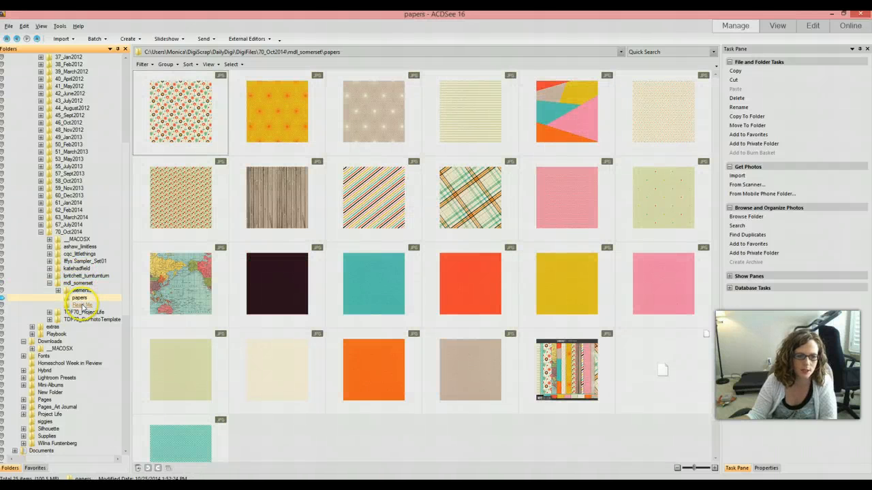
{"action": "left_click", "coordinate": [82, 304]}
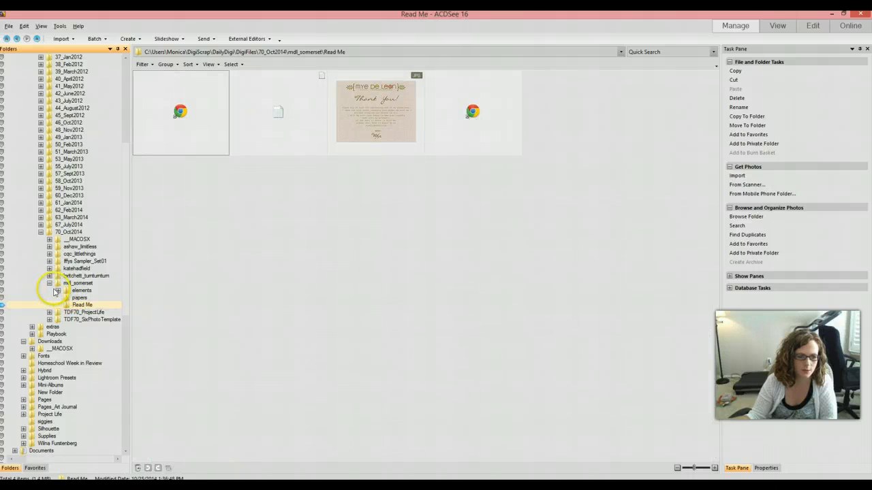
{"action": "left_click", "coordinate": [49, 283]}
Step: Expand TDF70_ProjectLife in 70_Oct2014 and rename the folder as ProjectLift
{"action": "left_click", "coordinate": [75, 291]}
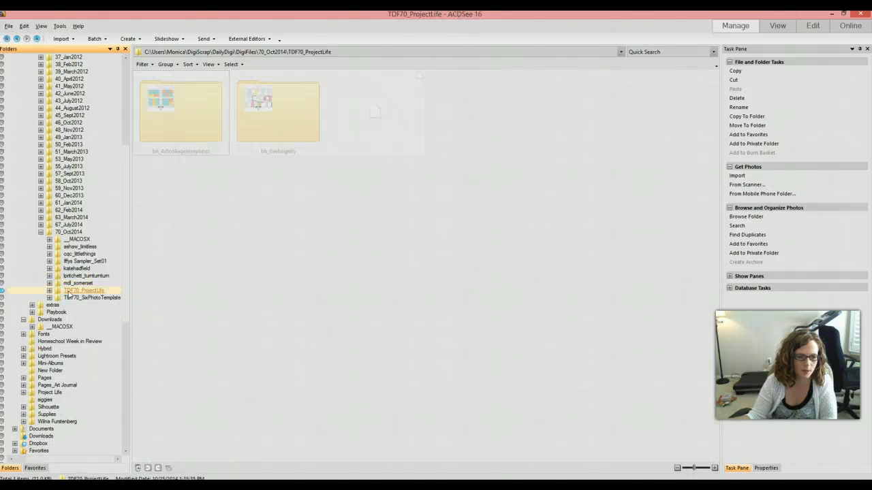
{"action": "left_click", "coordinate": [49, 291]}
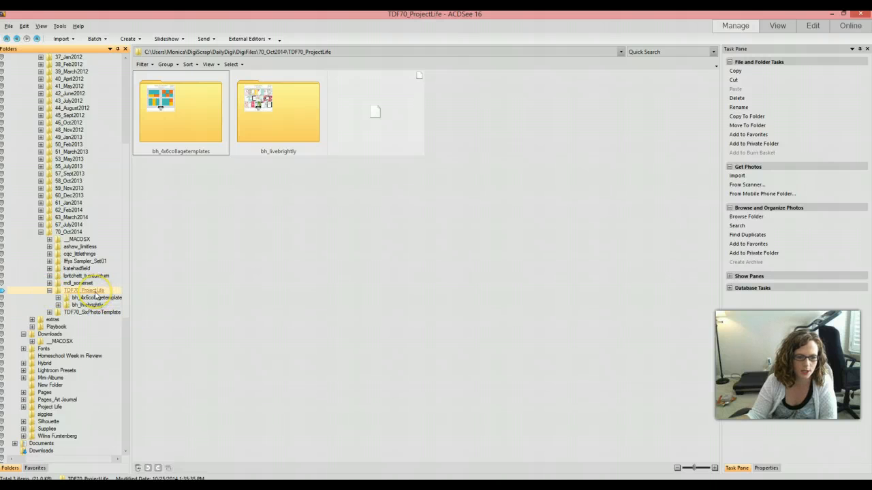
{"action": "right_click", "coordinate": [96, 294]}
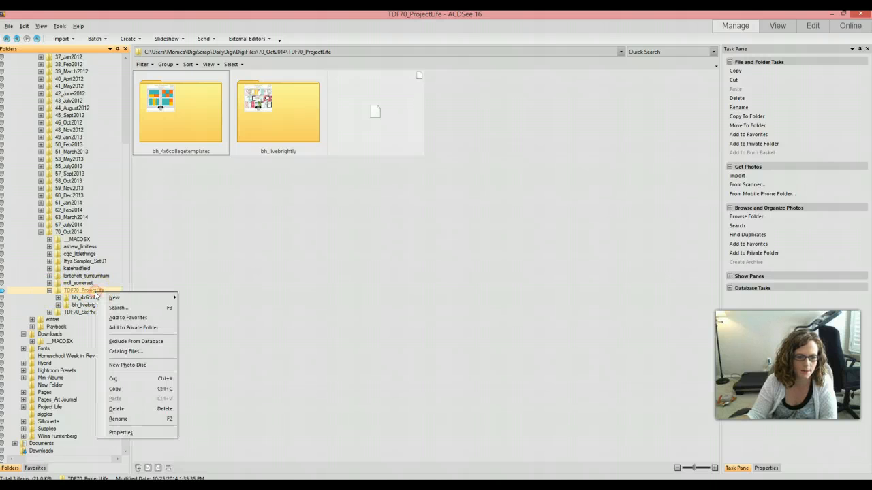
{"action": "left_click", "coordinate": [117, 419]}
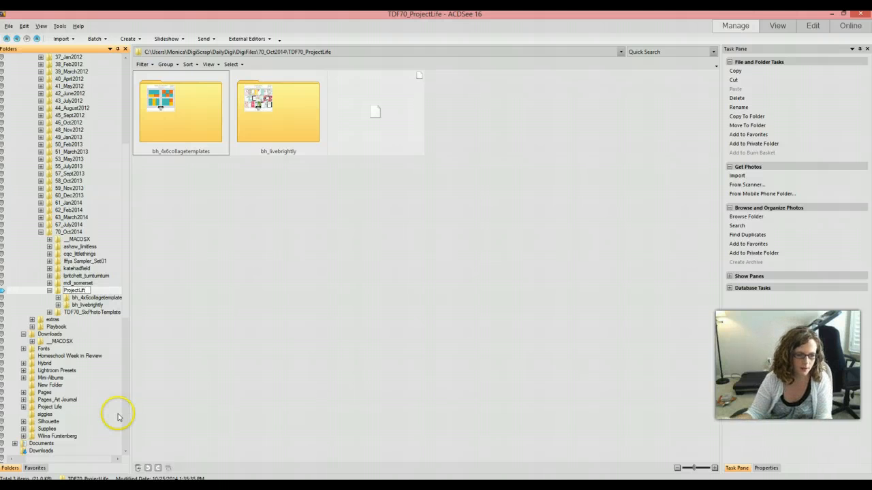
{"action": "key", "text": "Return"}
Step: Compare the two subfolders of ProjectLift and move the preview image from bh_4x6collagetemplates up into ProjectLift
{"action": "left_click", "coordinate": [98, 298]}
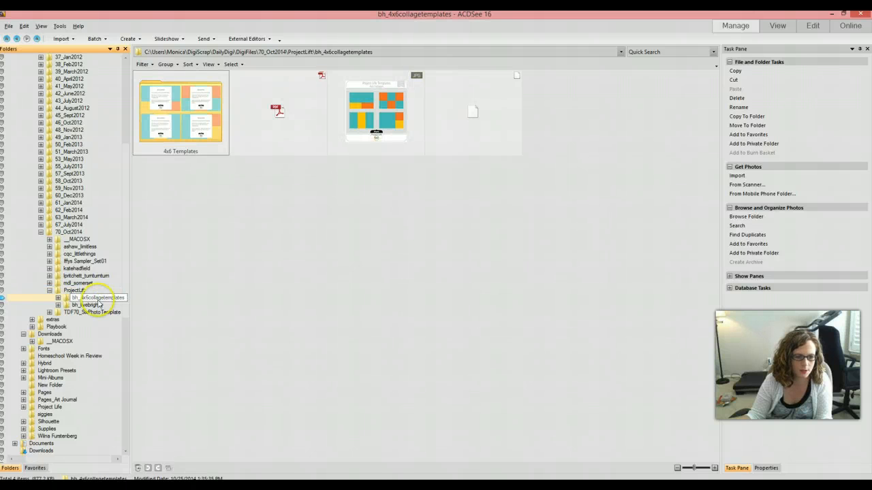
{"action": "left_click", "coordinate": [95, 305]}
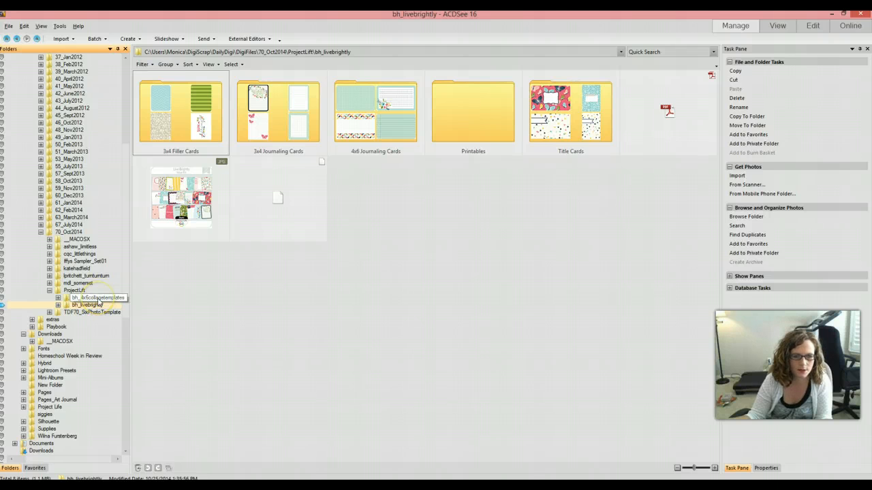
{"action": "left_click", "coordinate": [99, 300]}
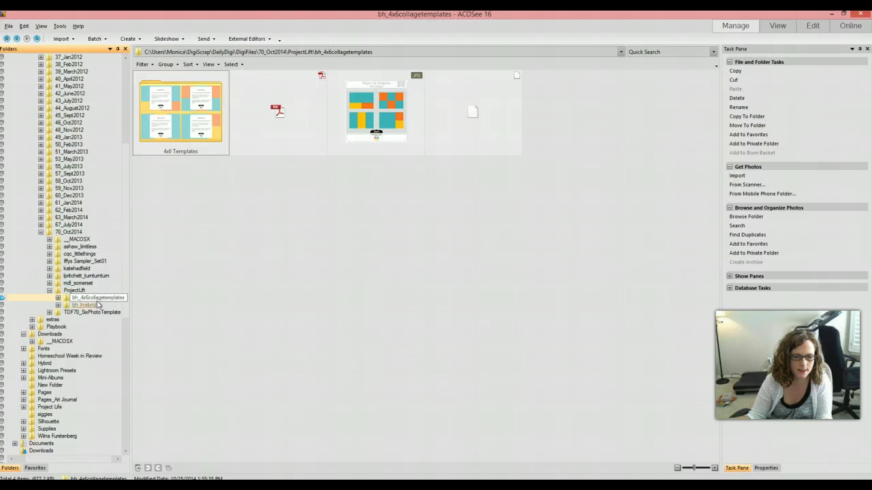
{"action": "left_click", "coordinate": [98, 305]}
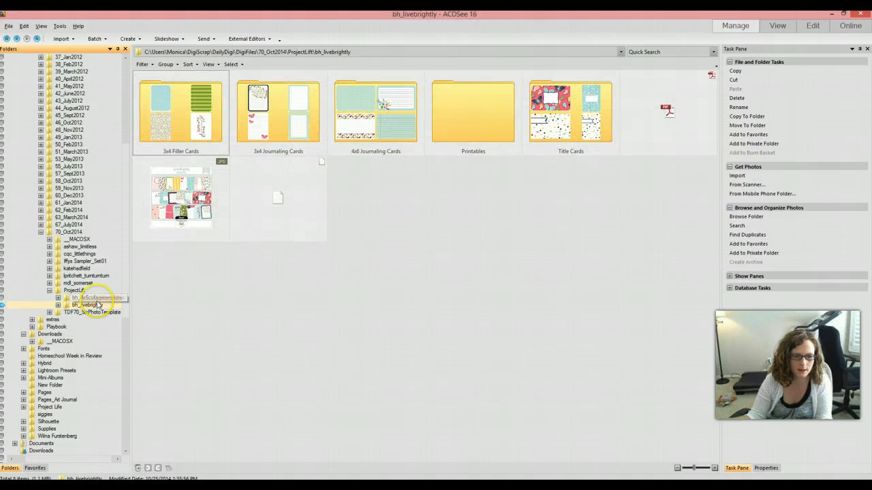
{"action": "left_click", "coordinate": [95, 298]}
{"action": "left_click_drag", "start_coordinate": [399, 145], "coordinate": [82, 304]}
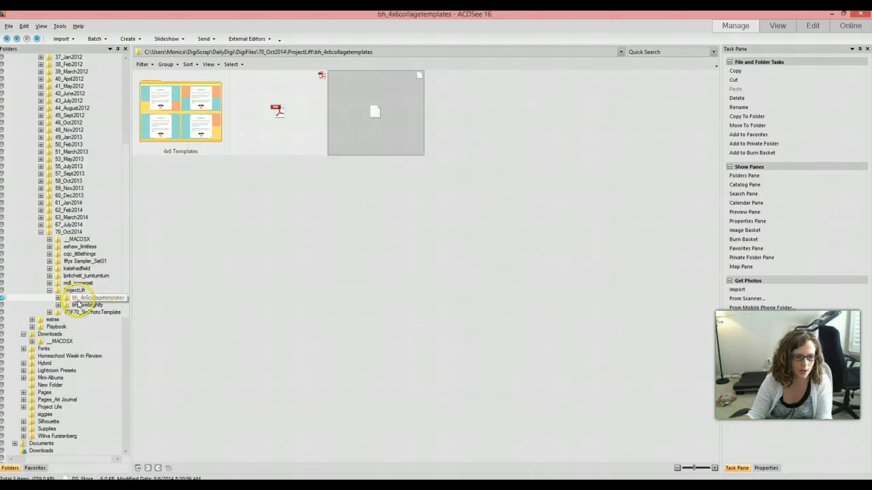
Step: Move the preview image from bh_livebrightly up into ProjectLift and collapse ProjectLift
{"action": "left_click", "coordinate": [80, 305]}
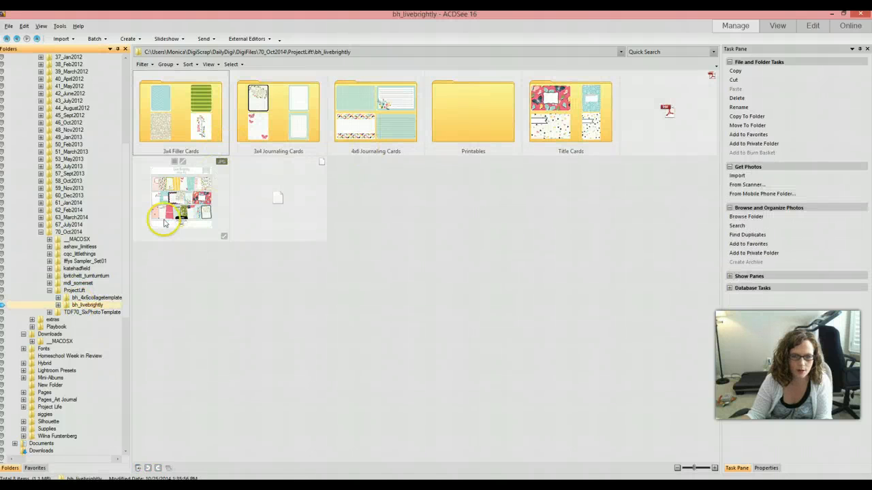
{"action": "left_click", "coordinate": [172, 198]}
{"action": "left_click_drag", "start_coordinate": [172, 199], "coordinate": [69, 287]}
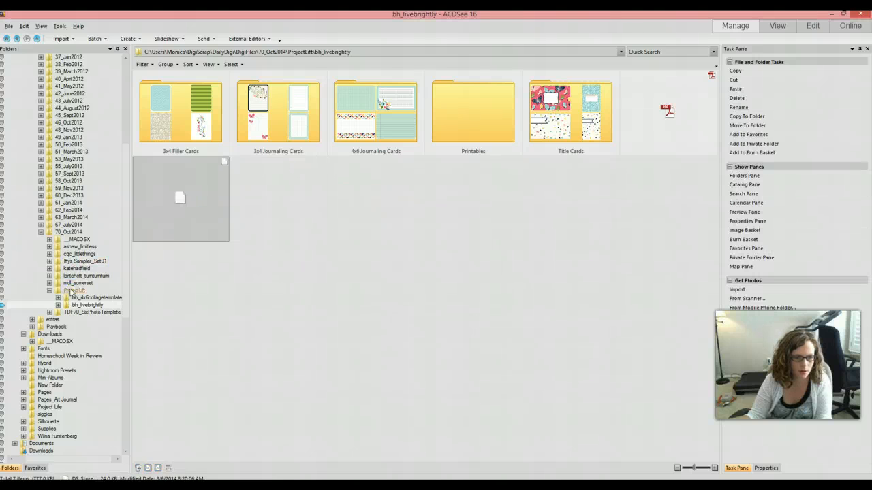
{"action": "left_click", "coordinate": [49, 291]}
Step: Rename the TDF70_SixPhotoTemplate folder as SixPhotoTemplate
{"action": "left_click", "coordinate": [77, 298]}
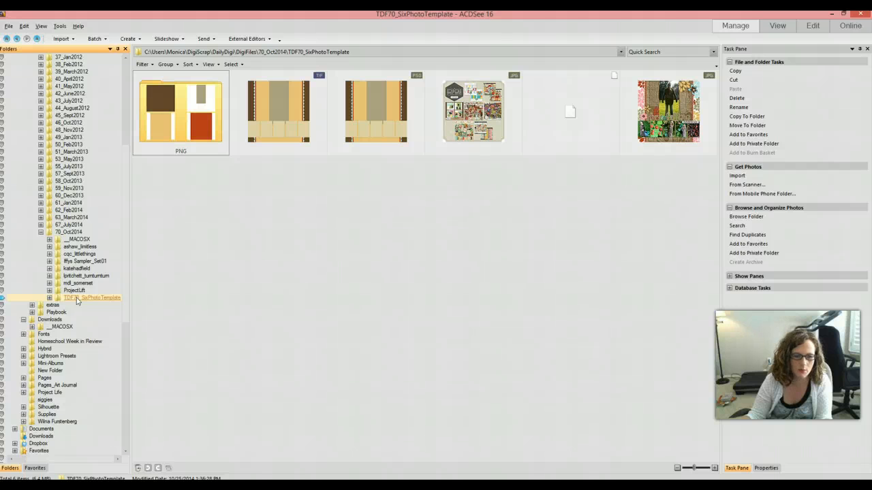
{"action": "right_click", "coordinate": [77, 300]}
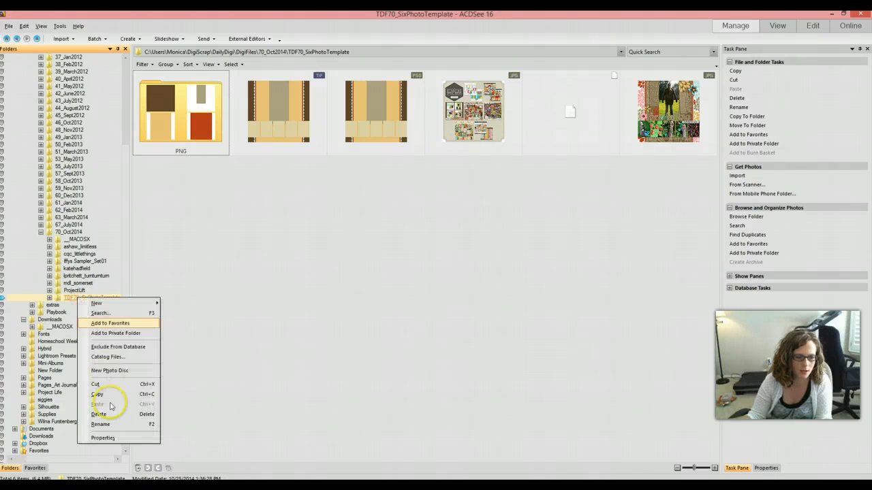
{"action": "left_click", "coordinate": [111, 417]}
{"action": "left_click", "coordinate": [81, 298]}
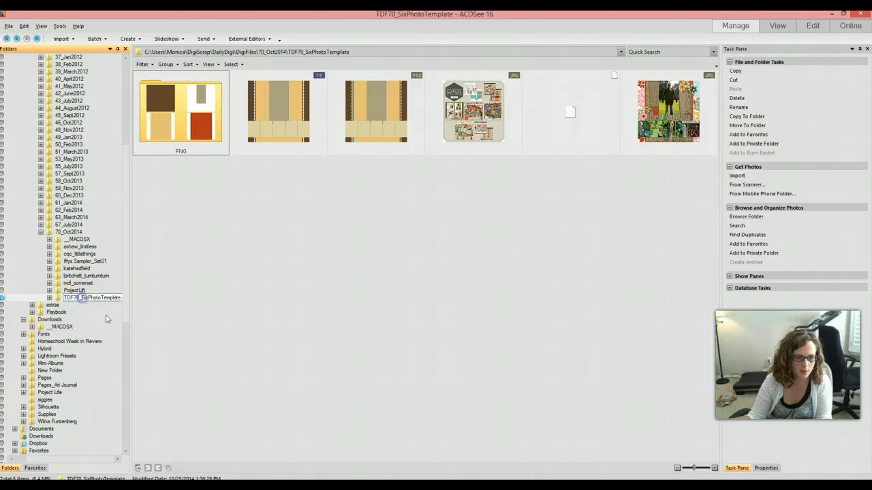
{"action": "key", "text": "BackSpace"}
{"action": "key", "text": "BackSpace"}
{"action": "key", "text": "BackSpace"}
{"action": "key", "text": "BackSpace"}
{"action": "key", "text": "BackSpace"}
{"action": "key", "text": "BackSpace"}
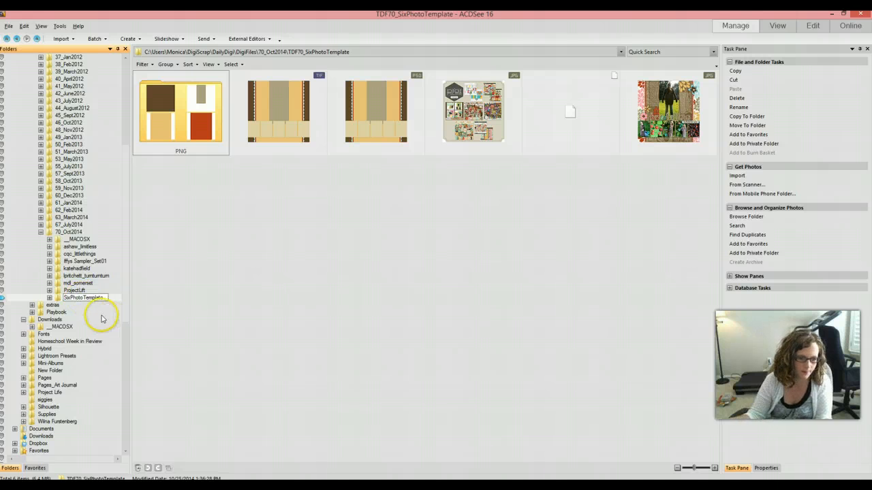
{"action": "key", "text": "Return"}
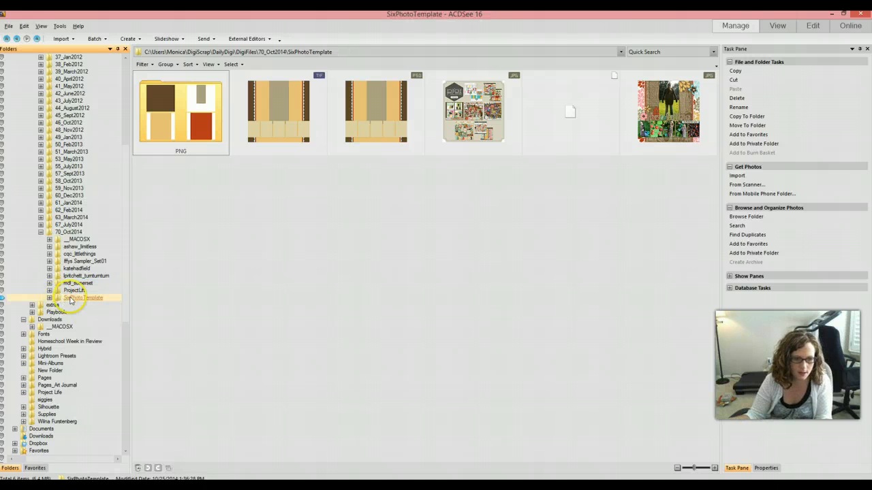
Step: Review the 70_Oct2014 overview and the contents of its kit folders from ashaw_limitless through SixPhotoTemplate
{"action": "left_click", "coordinate": [69, 232]}
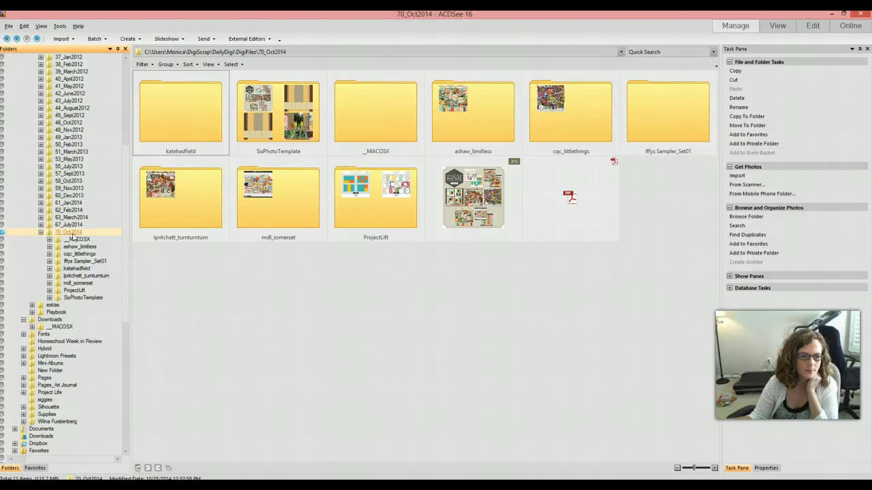
{"action": "left_click", "coordinate": [73, 247]}
{"action": "left_click", "coordinate": [76, 253]}
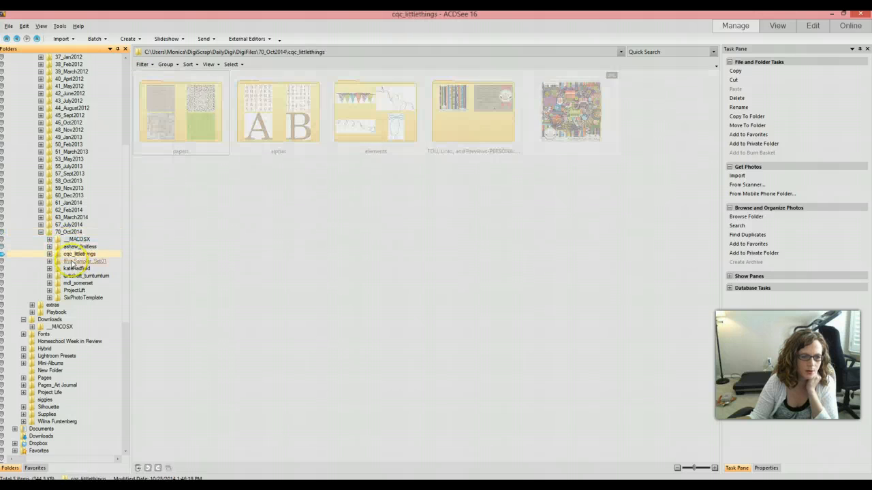
{"action": "left_click", "coordinate": [80, 261]}
{"action": "left_click", "coordinate": [77, 270]}
{"action": "left_click", "coordinate": [81, 275]}
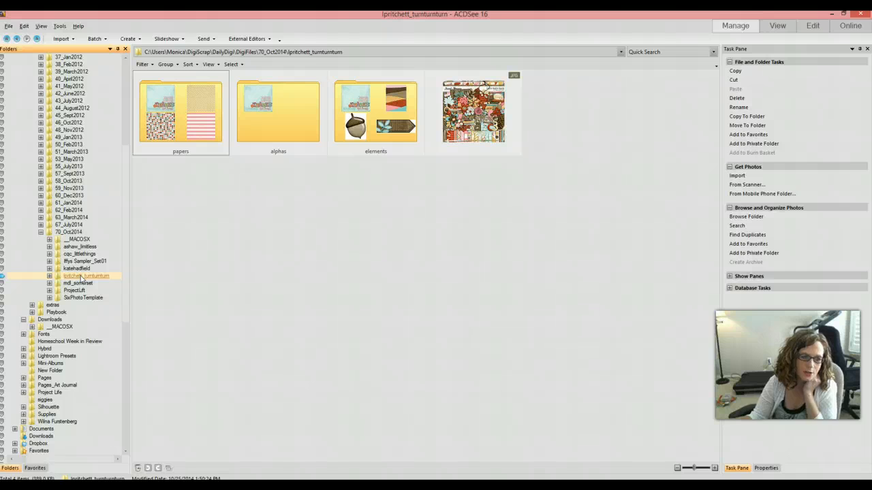
{"action": "left_click", "coordinate": [78, 283]}
{"action": "left_click", "coordinate": [75, 290]}
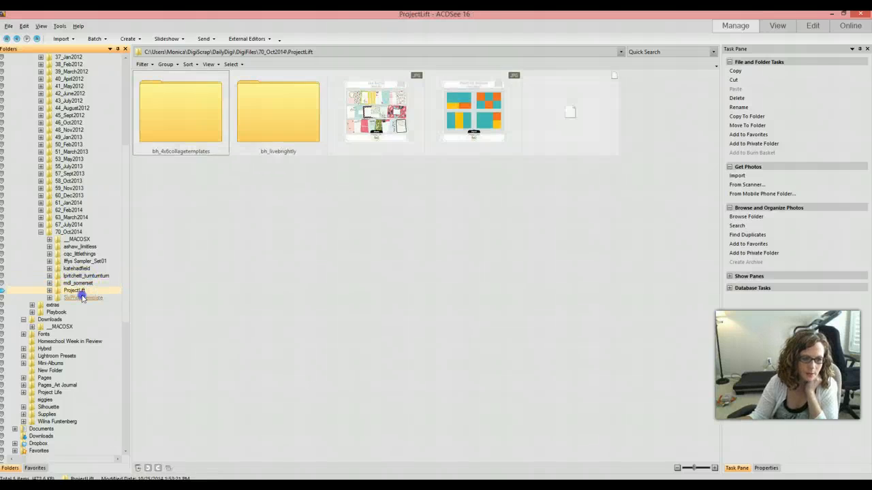
{"action": "left_click", "coordinate": [83, 298]}
Step: Inspect the alphas and papers subfolders of ashaw_limitless, then collapse ashaw_limitless
{"action": "left_click", "coordinate": [78, 247]}
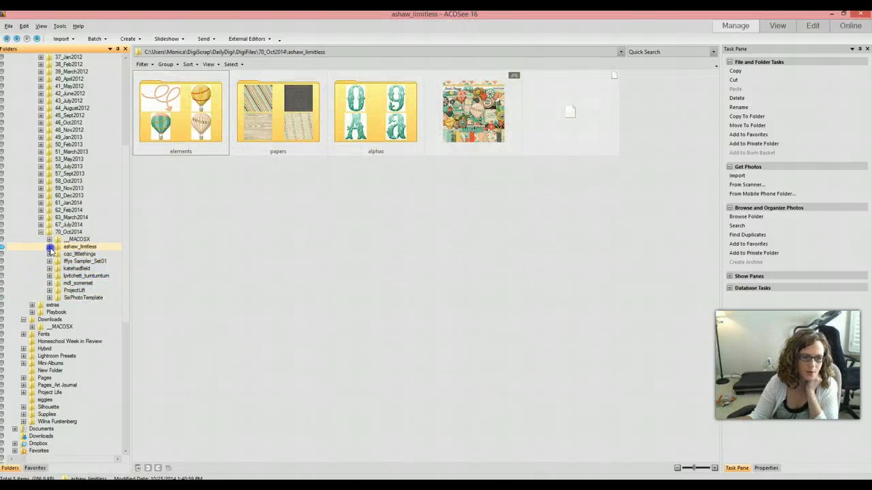
{"action": "left_click", "coordinate": [49, 247]}
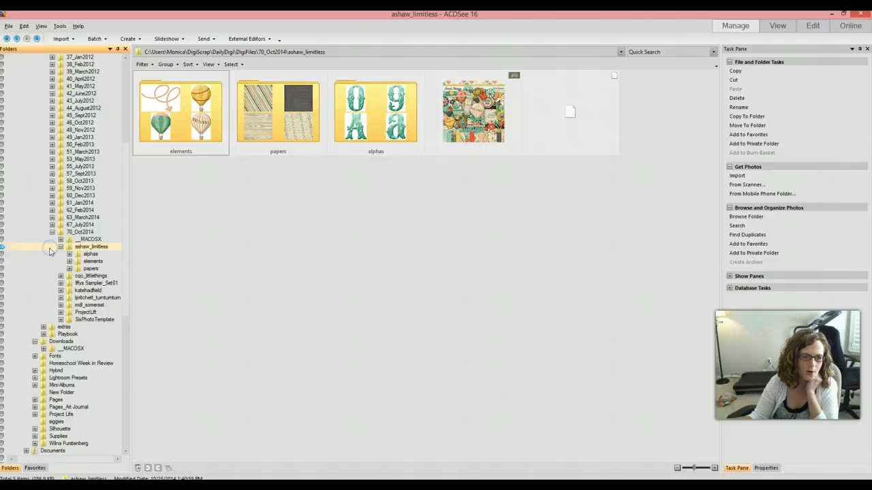
{"action": "left_click", "coordinate": [91, 254]}
{"action": "left_click", "coordinate": [91, 269]}
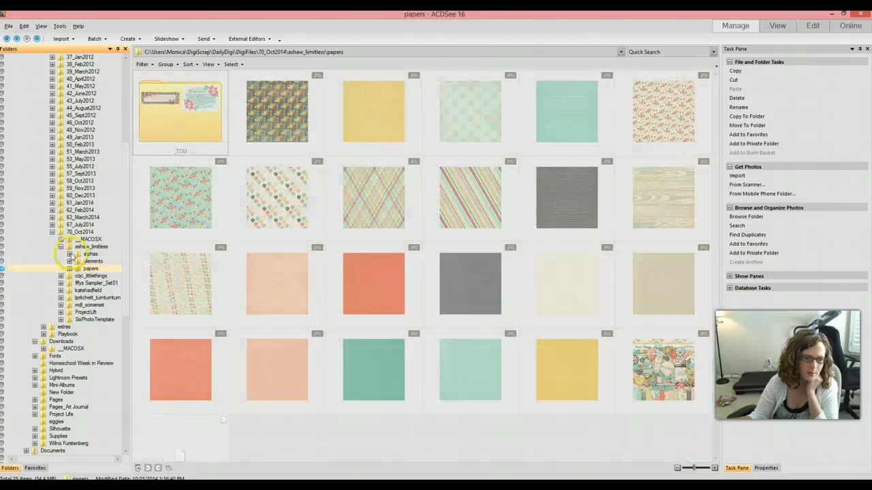
{"action": "left_click", "coordinate": [61, 247]}
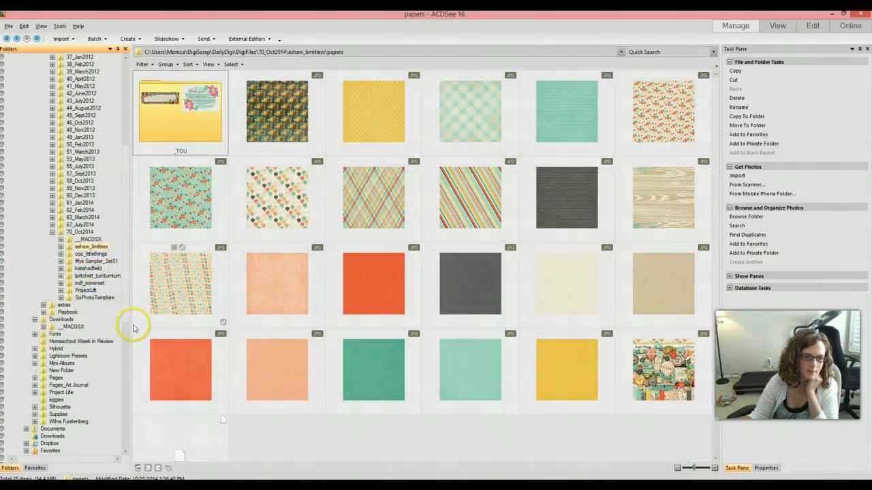